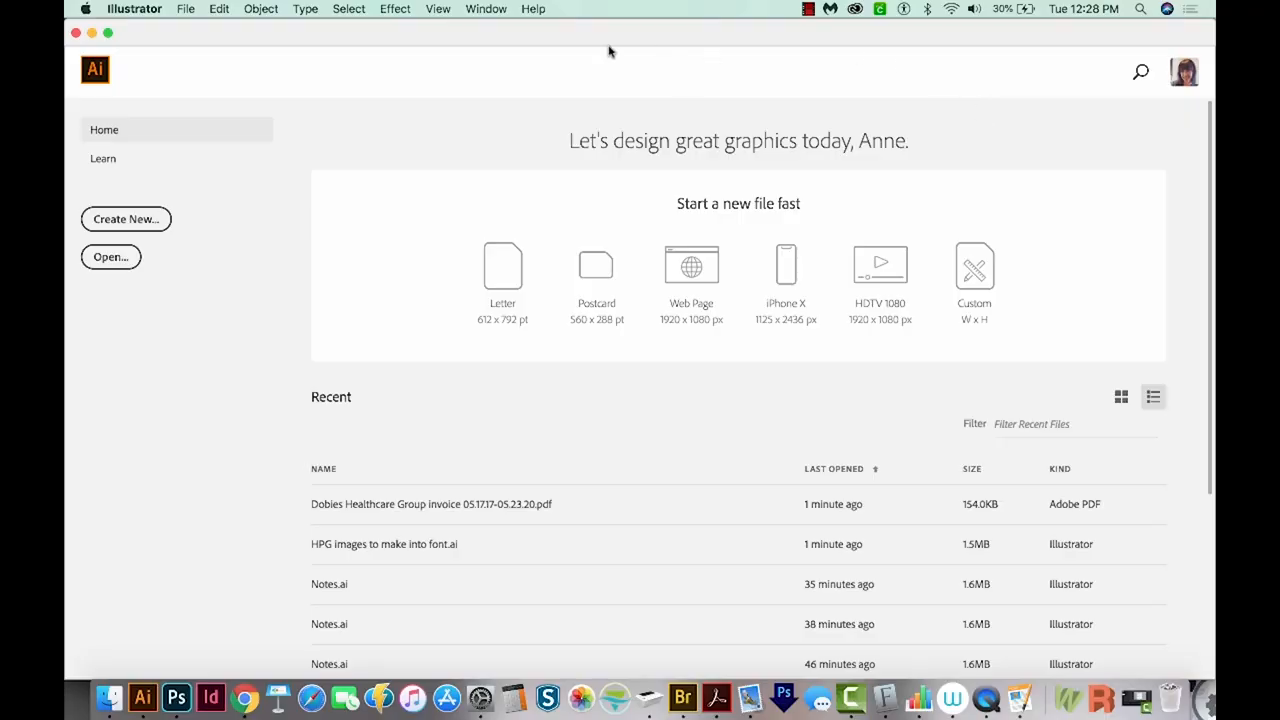
Create a new blank Letter-size print document from the presets.
click(126, 219)
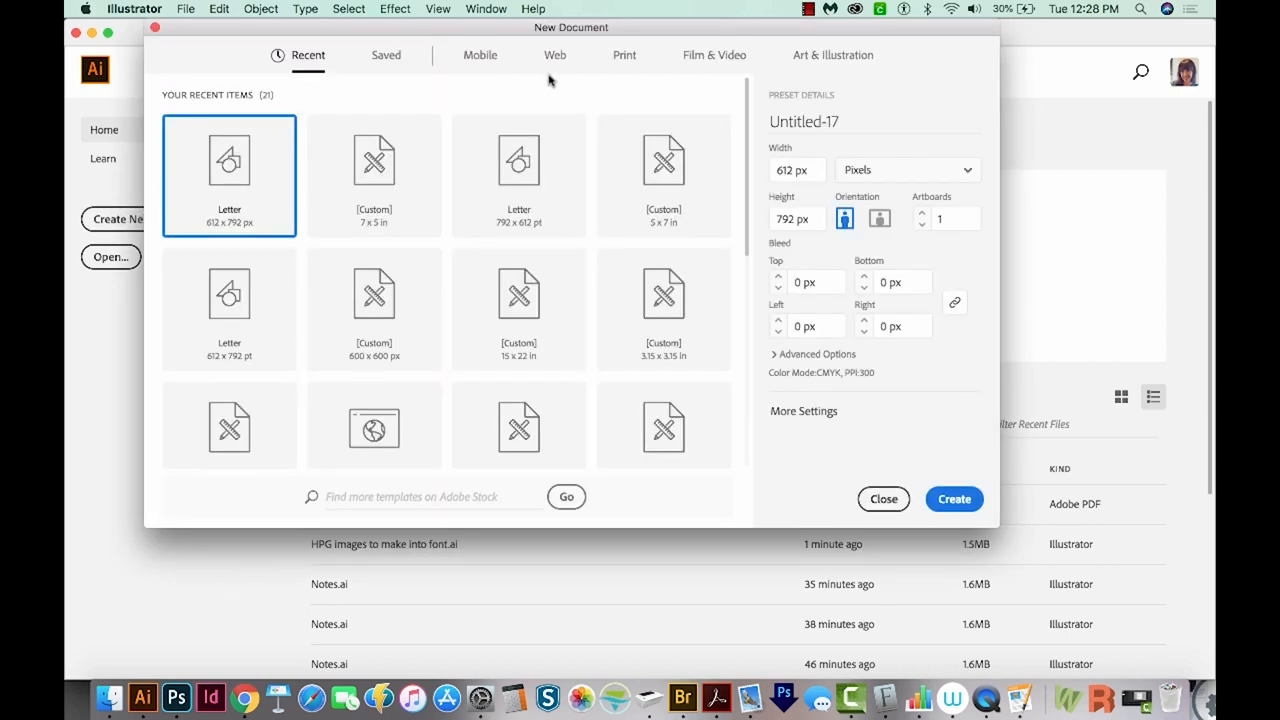
click(624, 55)
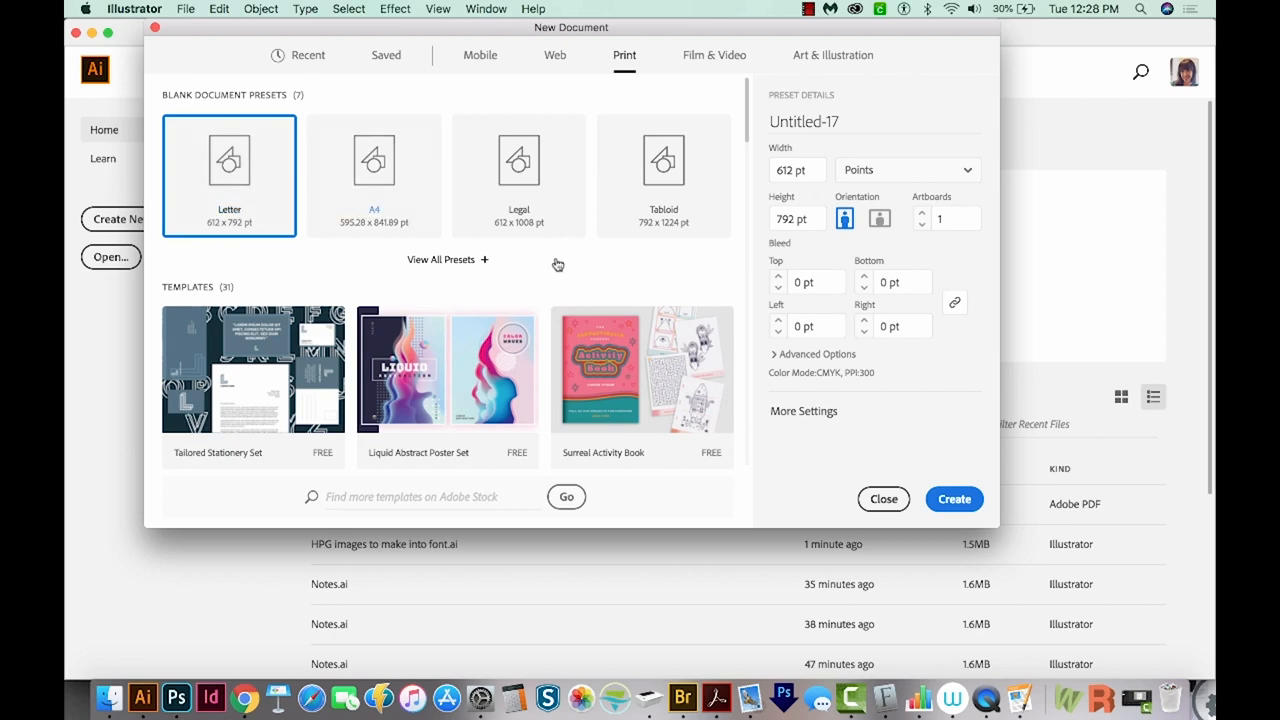
click(955, 499)
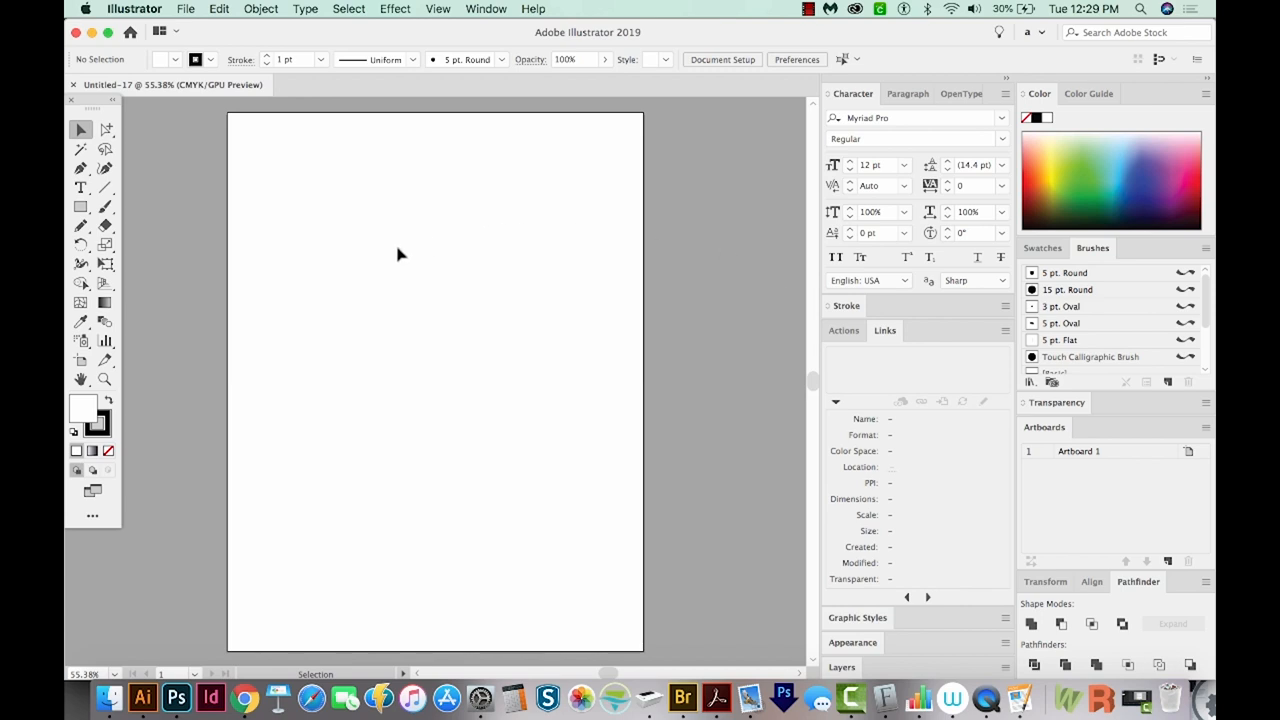
Place a text object on the page reading 'baseball' and select it.
key(t)
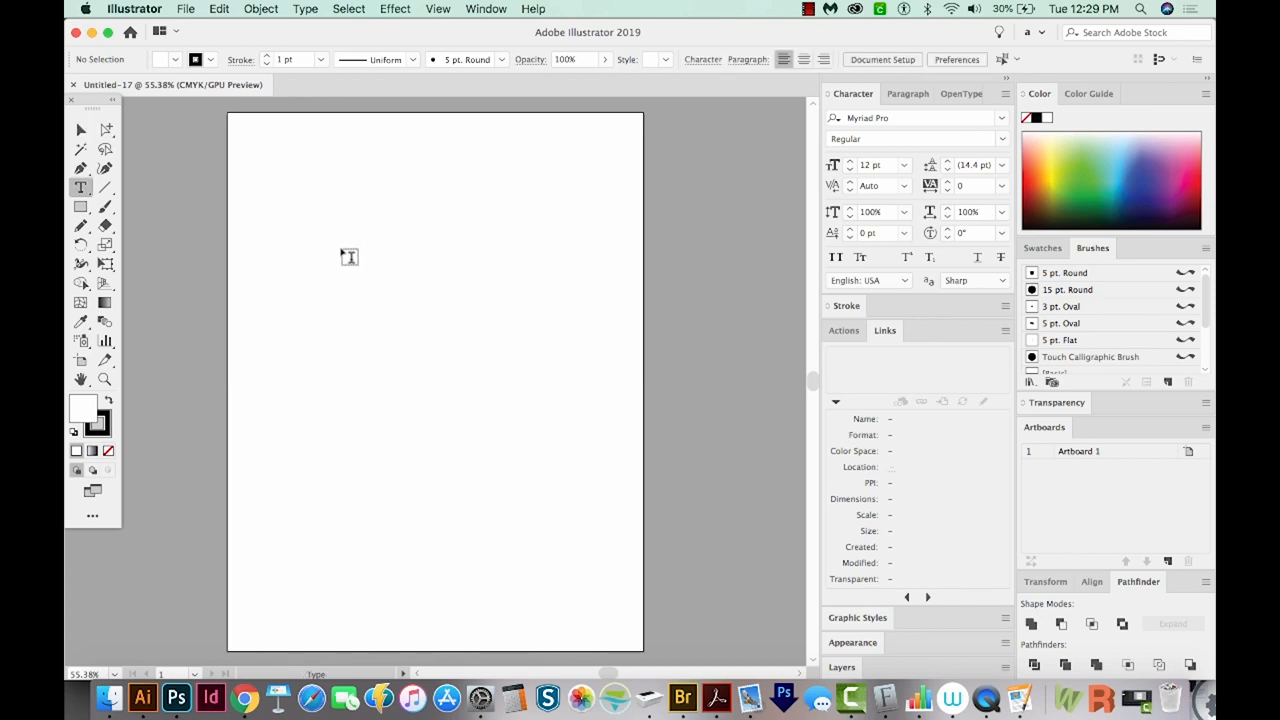
click(342, 248)
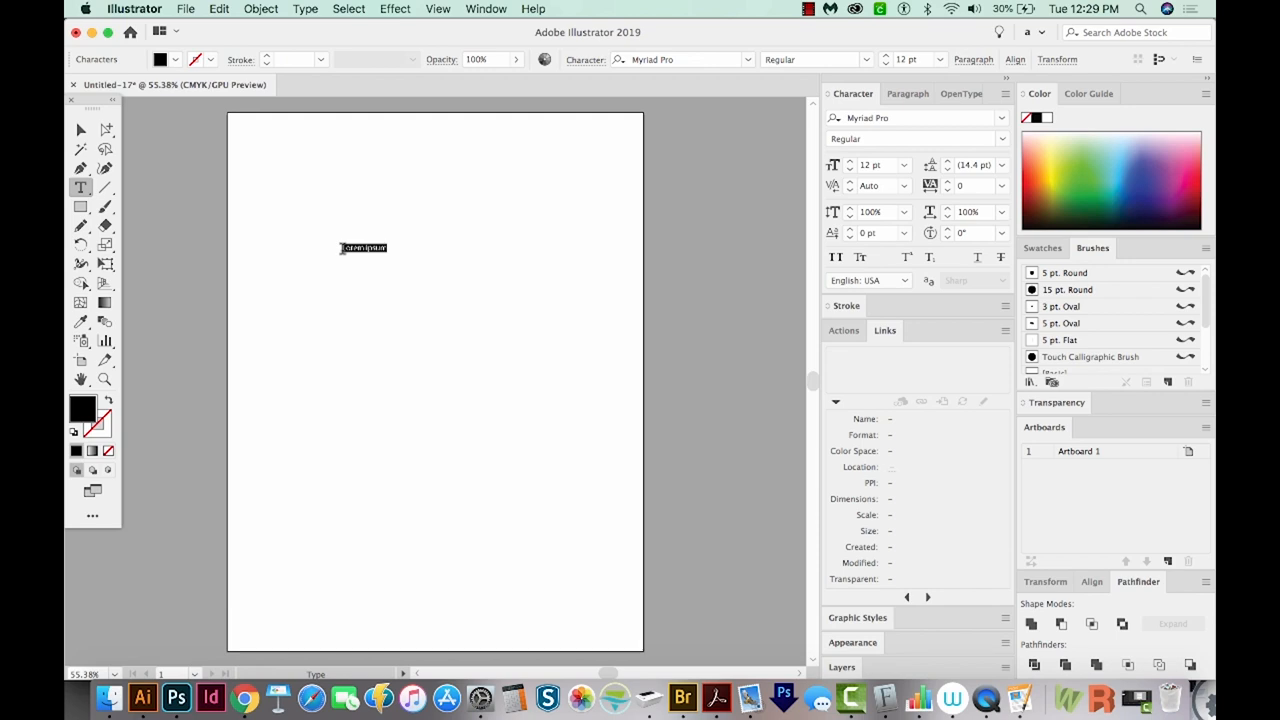
key(BackSpace)
text(Baseball)
click(82, 131)
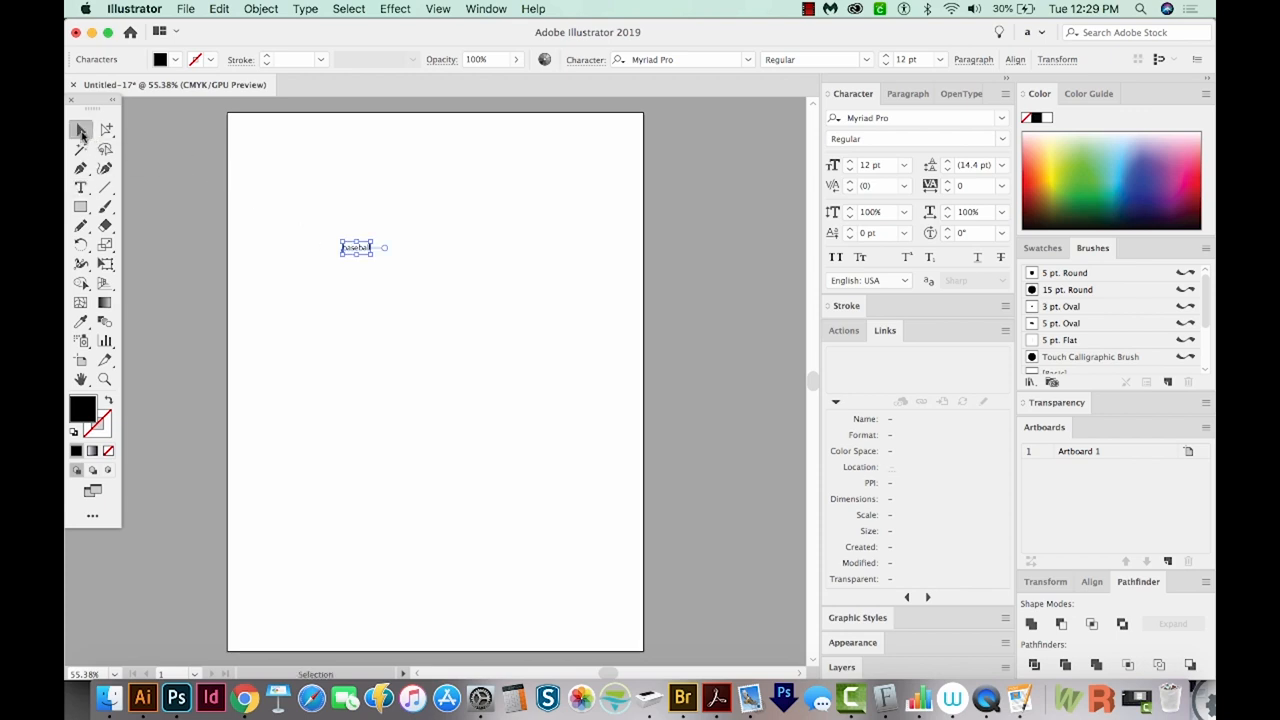
Set the text in the College font, enlarge it to about 106 pt and move it to the upper left.
click(697, 58)
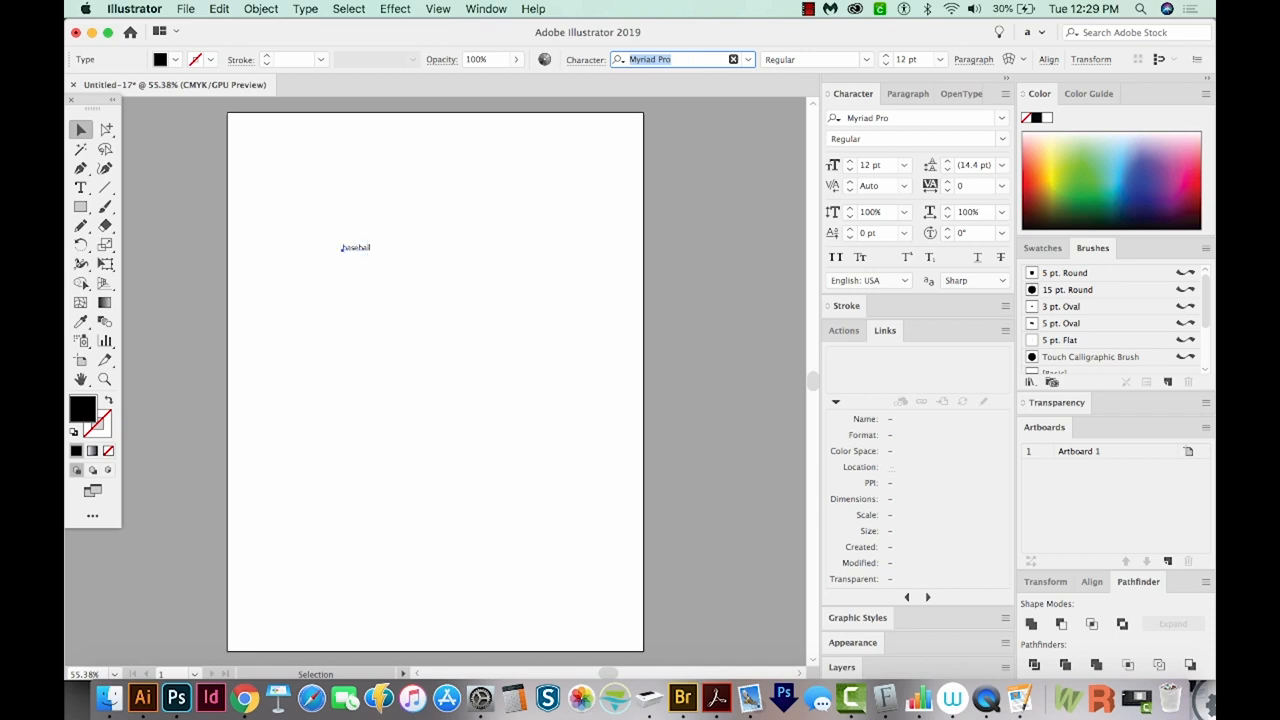
text(coll)
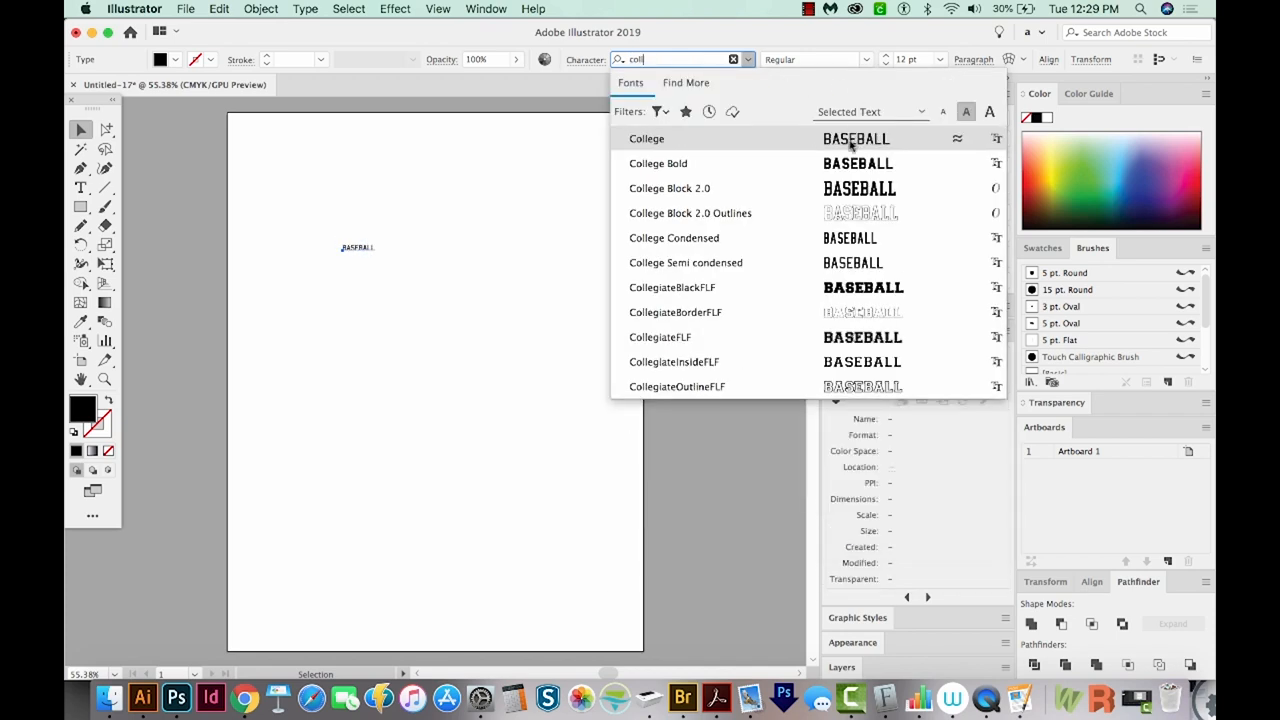
click(851, 143)
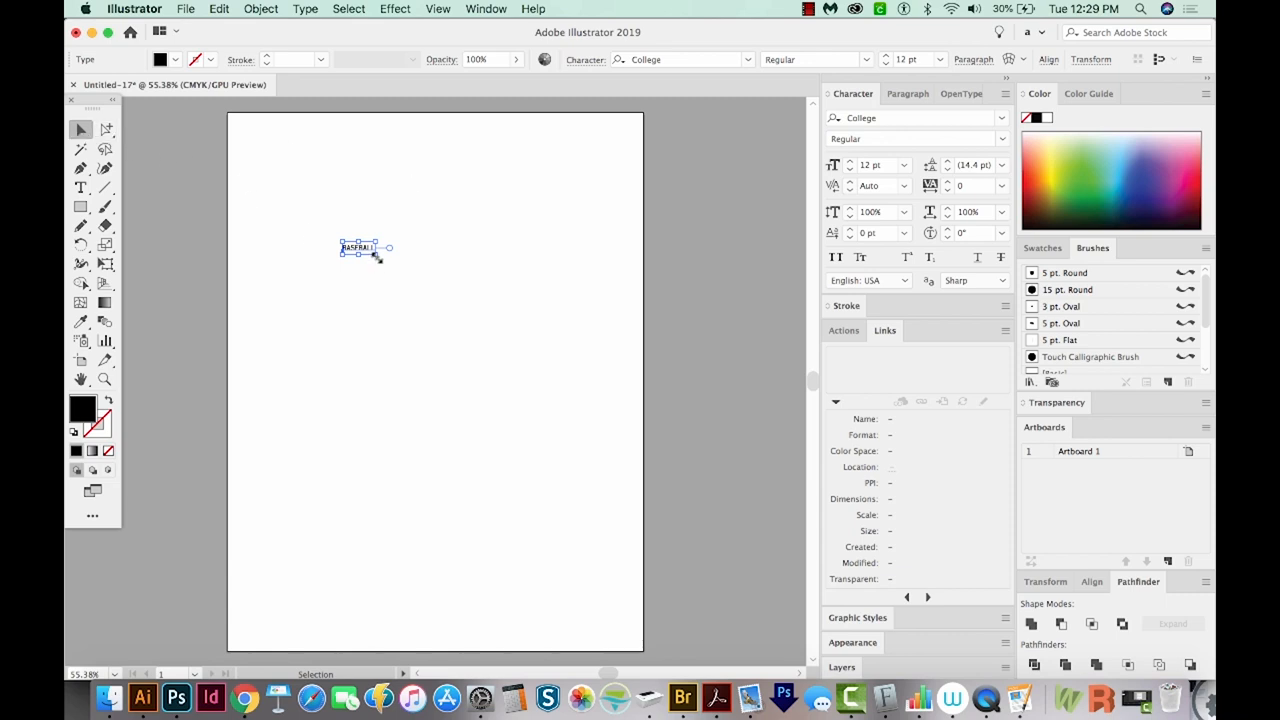
mouse_move(377, 253)
mouse_down()
mouse_move(452, 300)
mouse_move(632, 368)
mouse_up()
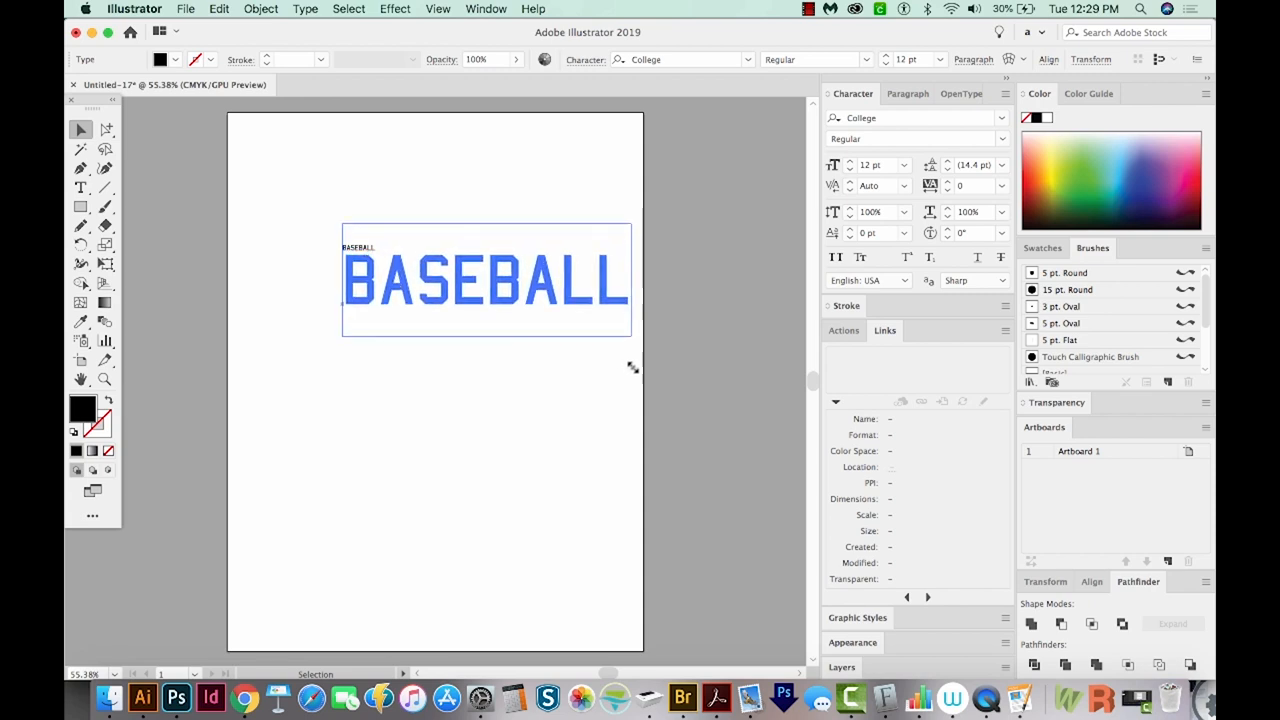
drag(490, 292, 440, 230)
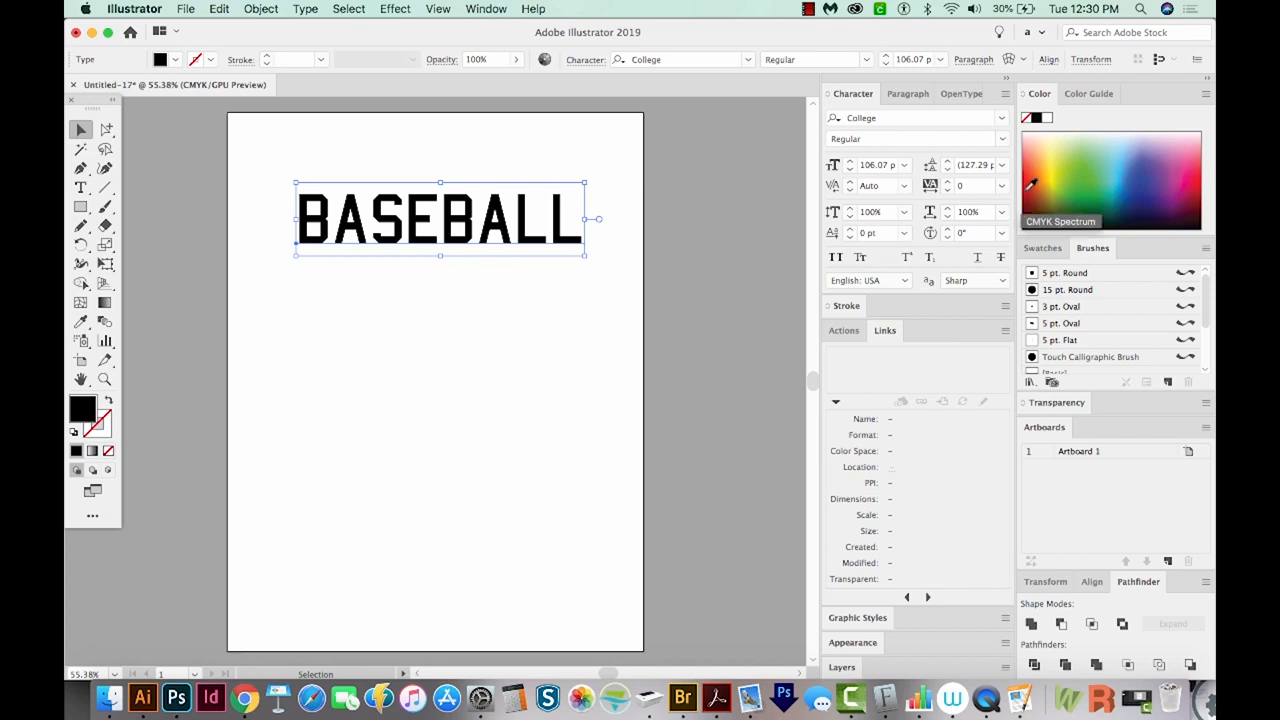
Colour BASEBALL red and bring up its Appearance details.
click(1032, 183)
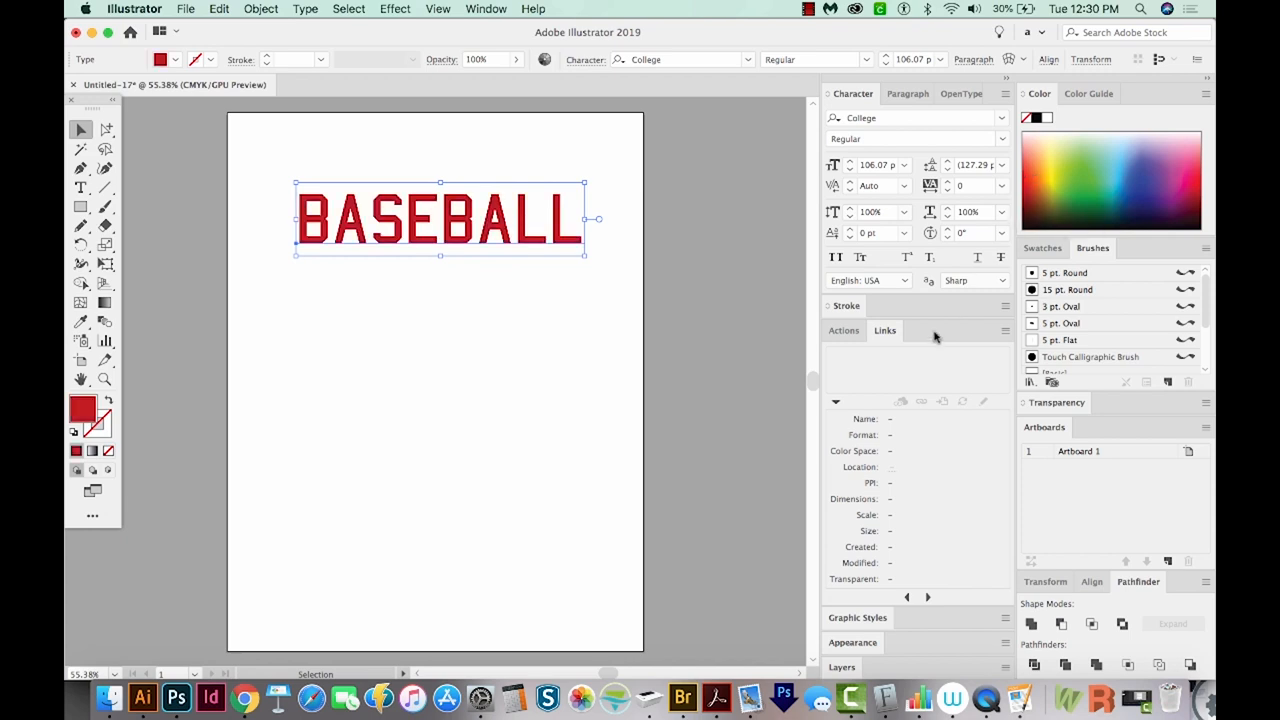
click(842, 643)
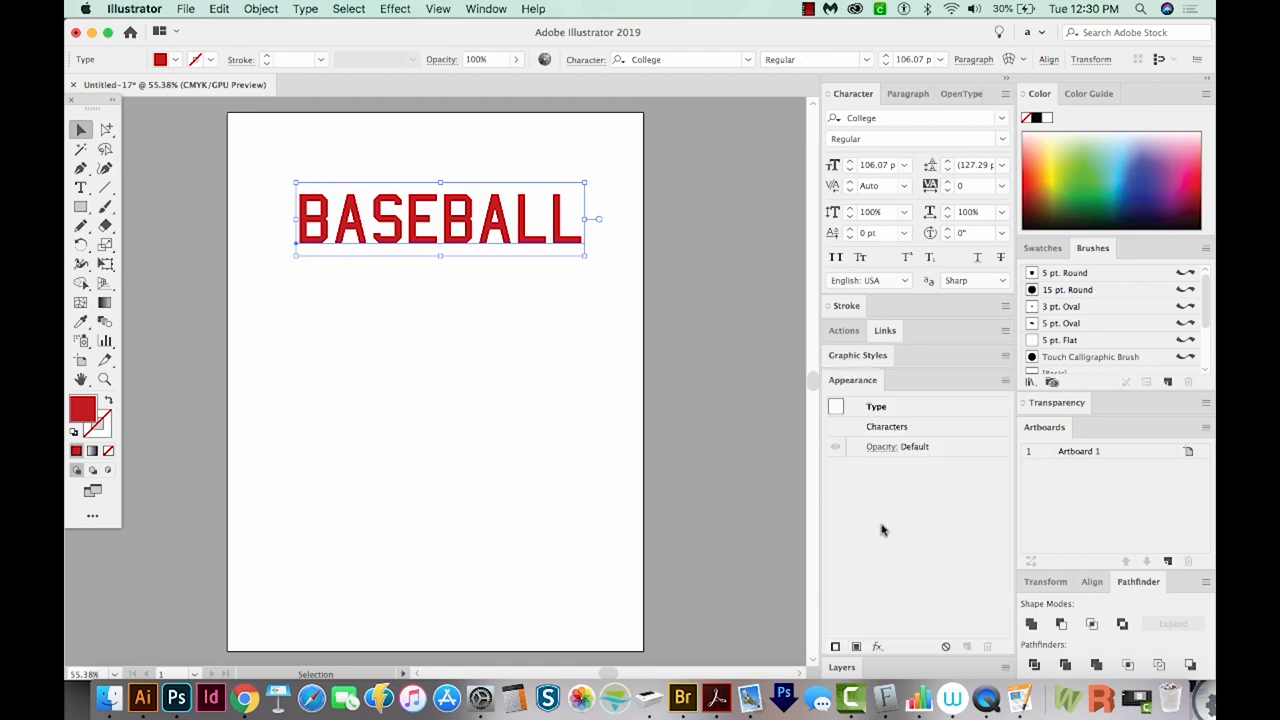
click(486, 8)
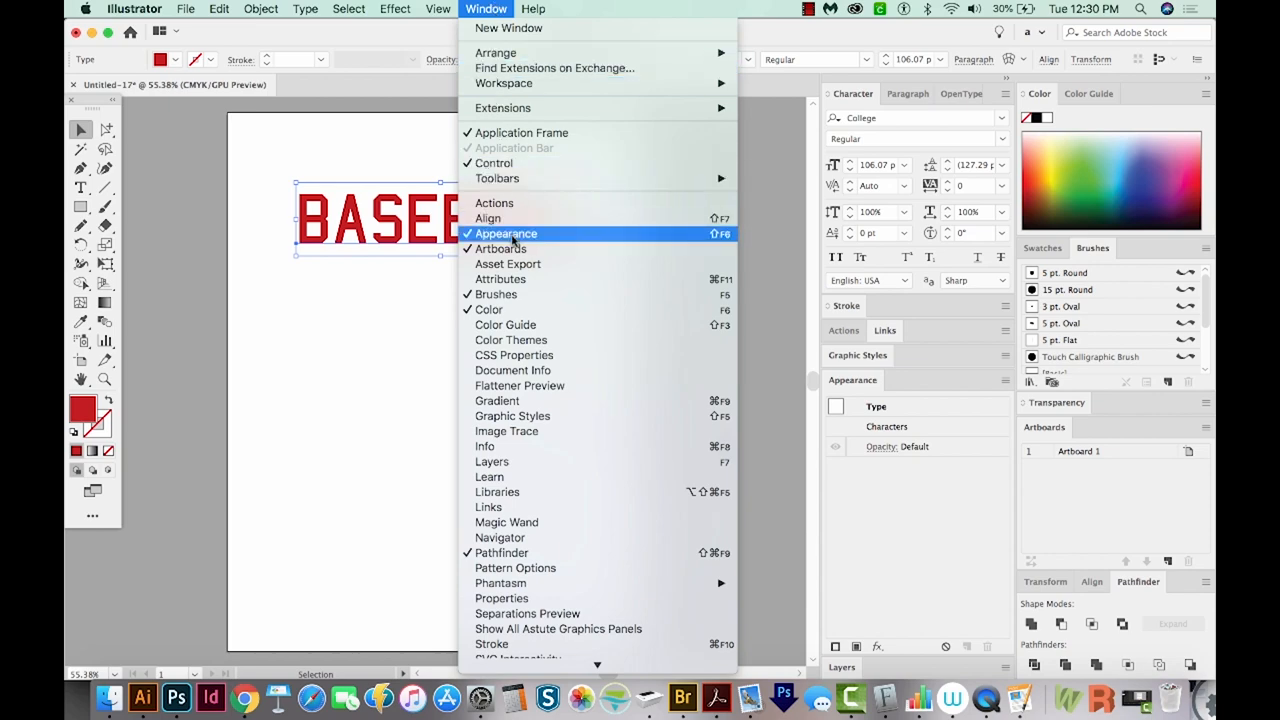
click(405, 290)
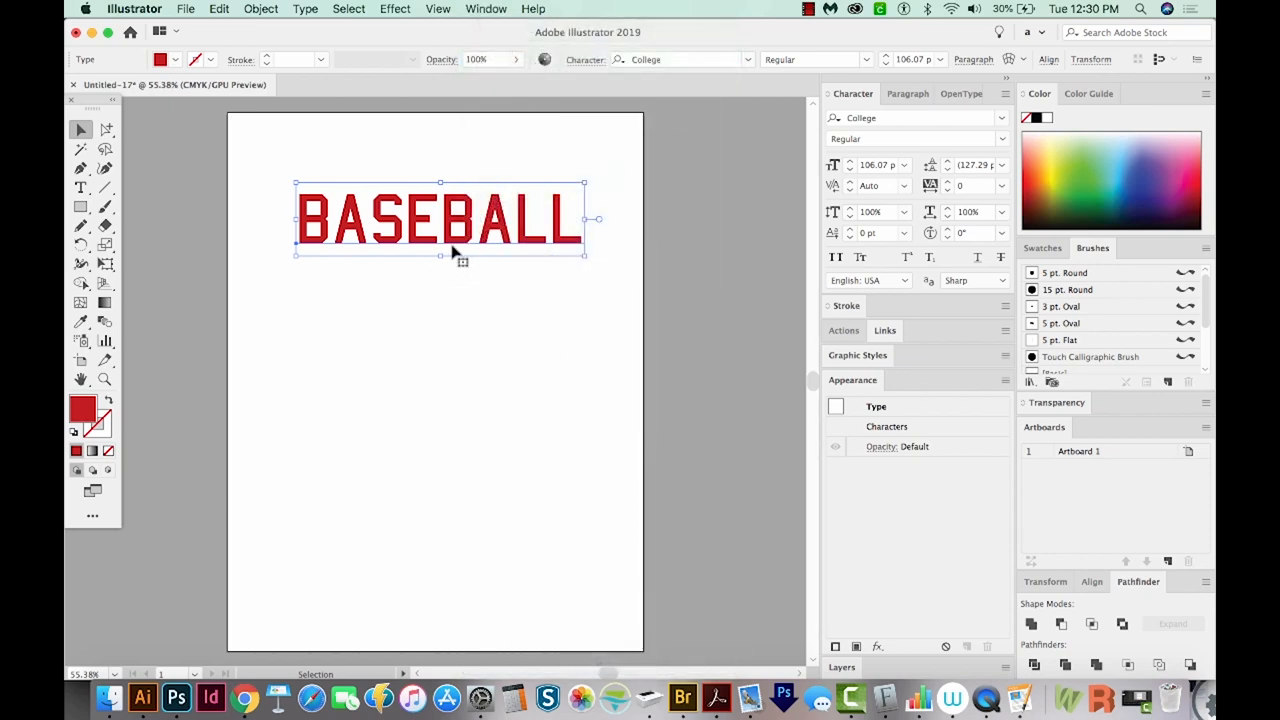
Reveal the character-level fill and stroke settings of the text.
click(880, 428)
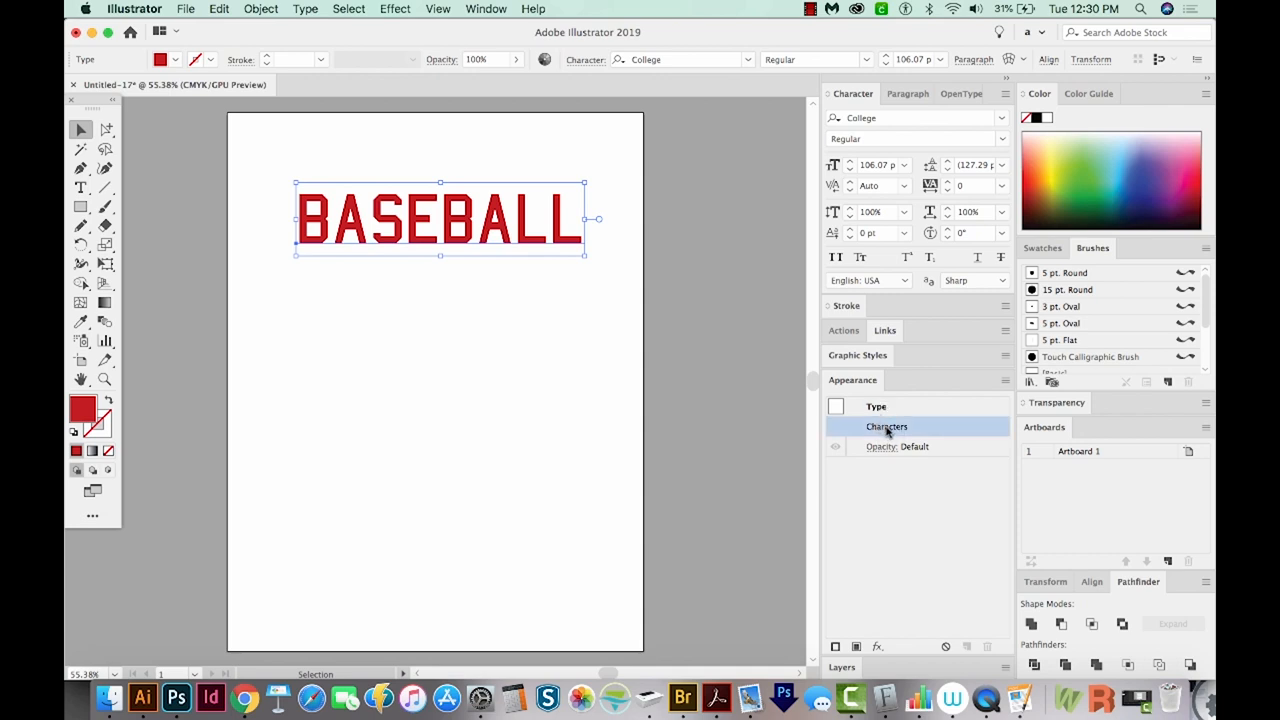
double_click(886, 428)
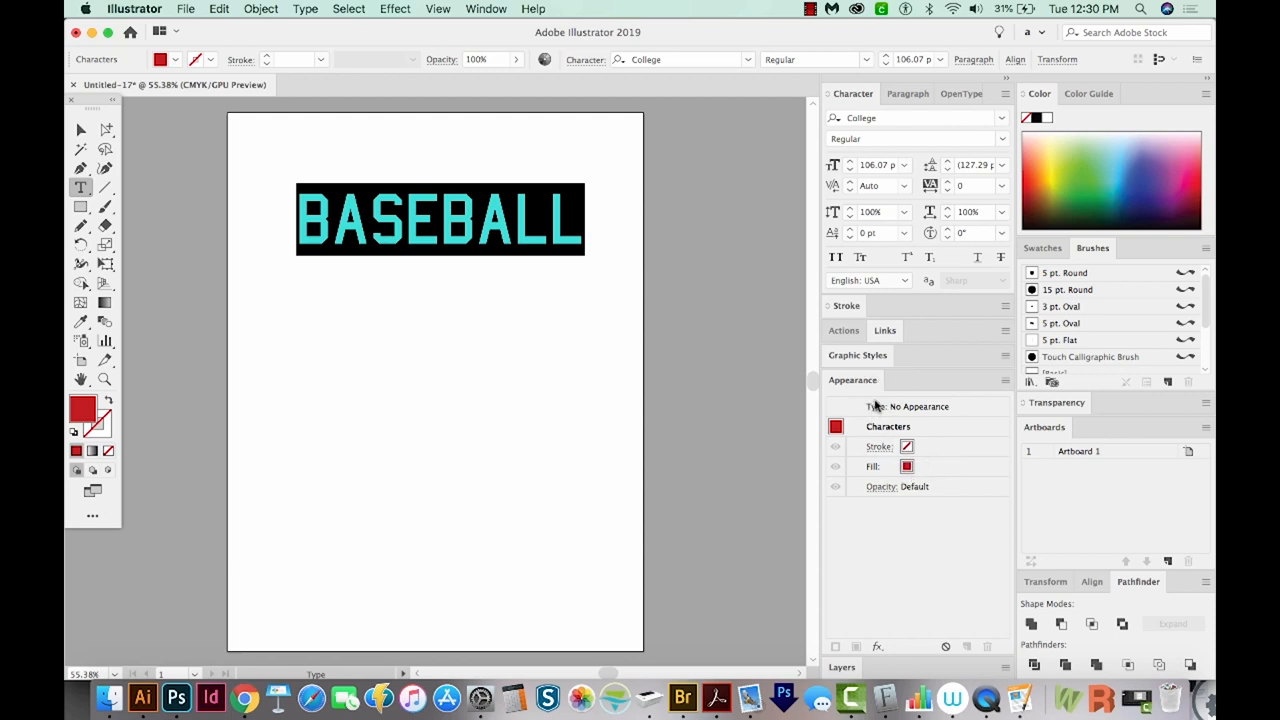
Delete the characters' red fill and return to the whole type object's appearance.
click(930, 466)
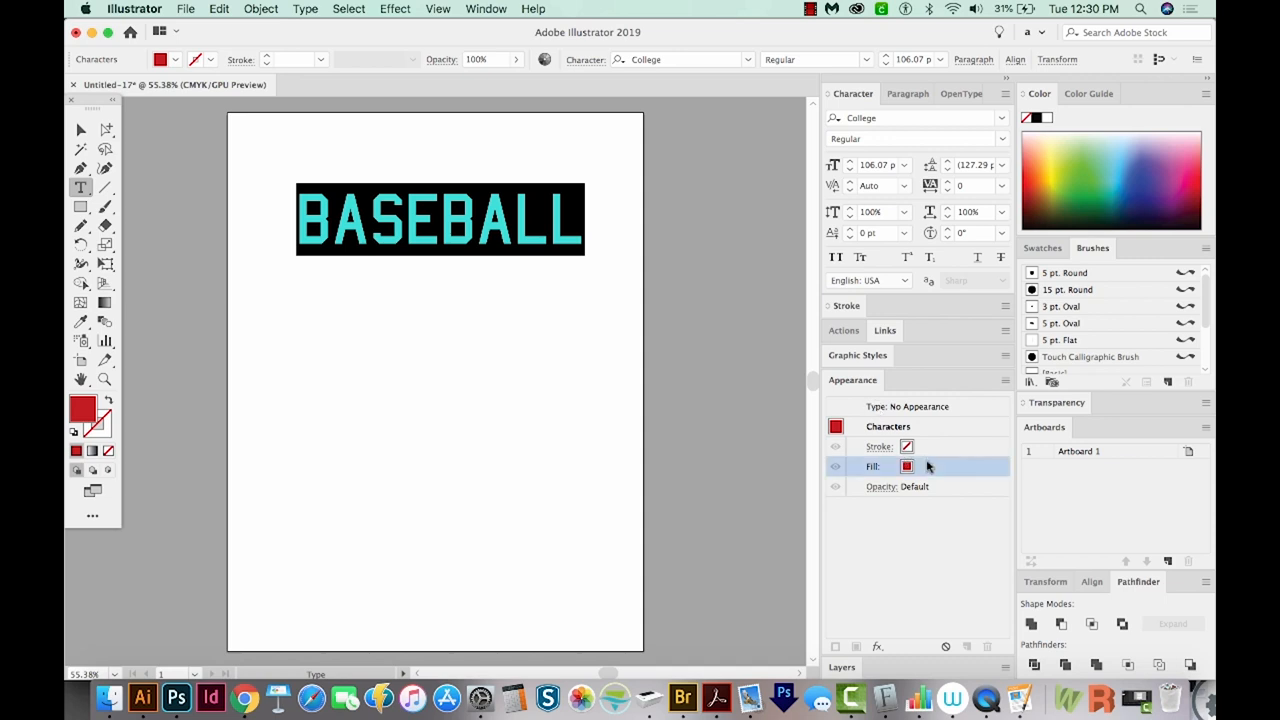
click(988, 647)
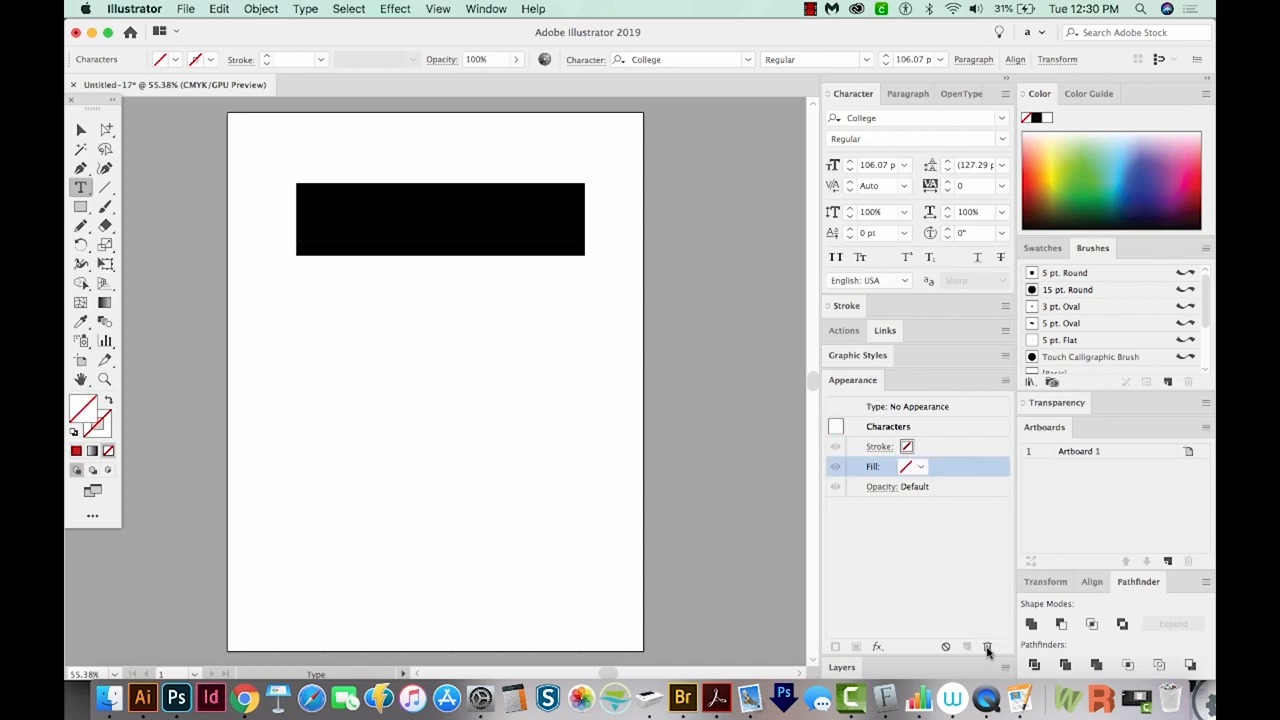
click(897, 407)
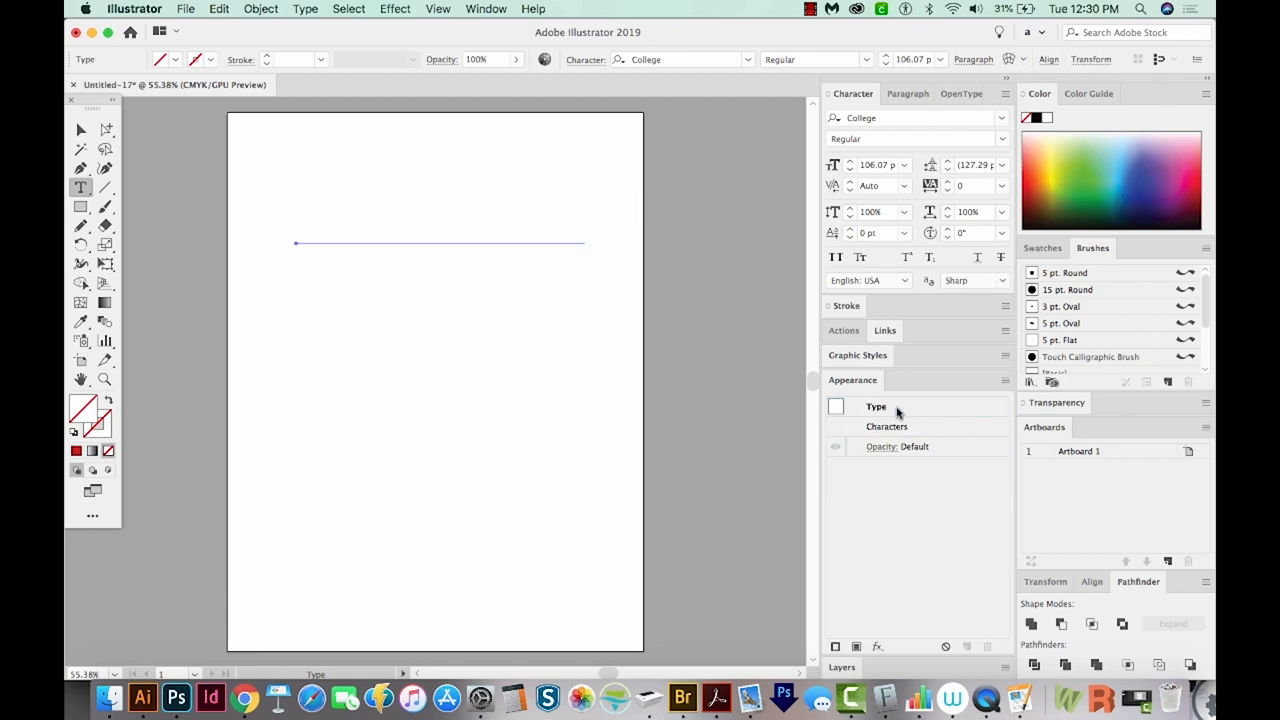
click(897, 407)
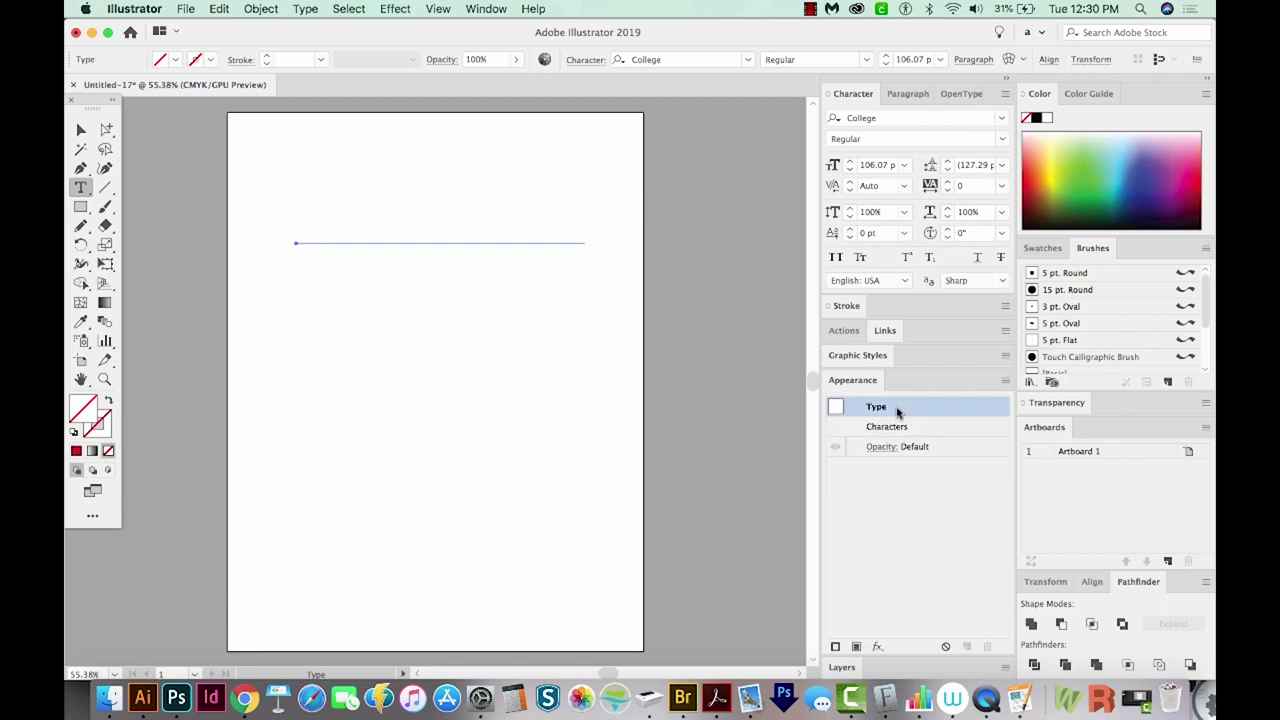
Add a new fill to the whole type object from the Appearance panel menu.
click(1006, 383)
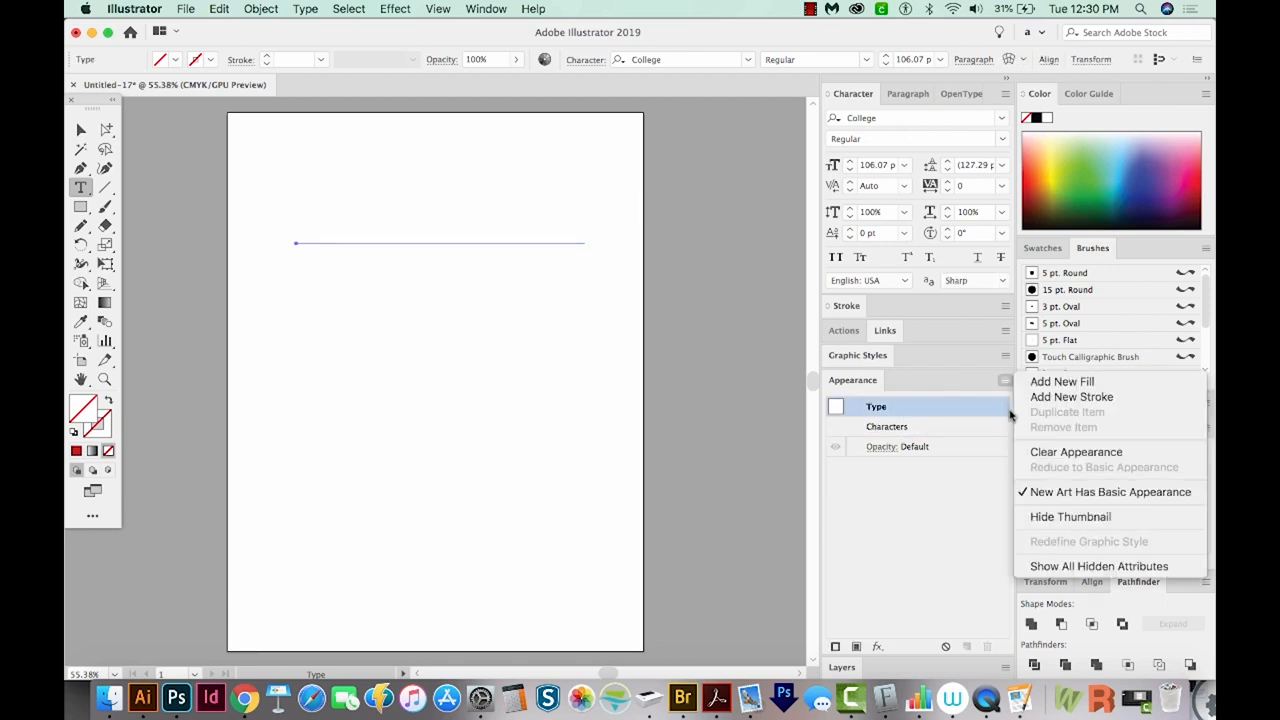
click(1062, 381)
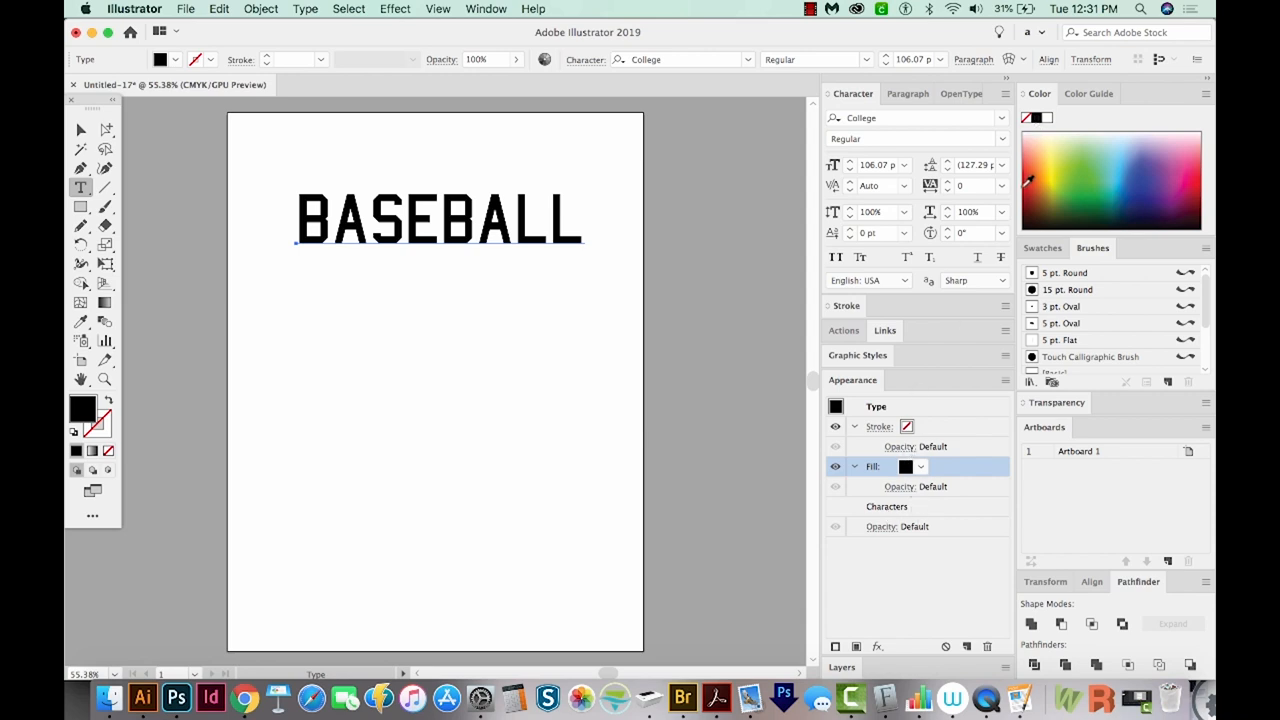
Make the type-object fill dark red and stack the stroke beneath the fill.
click(1033, 190)
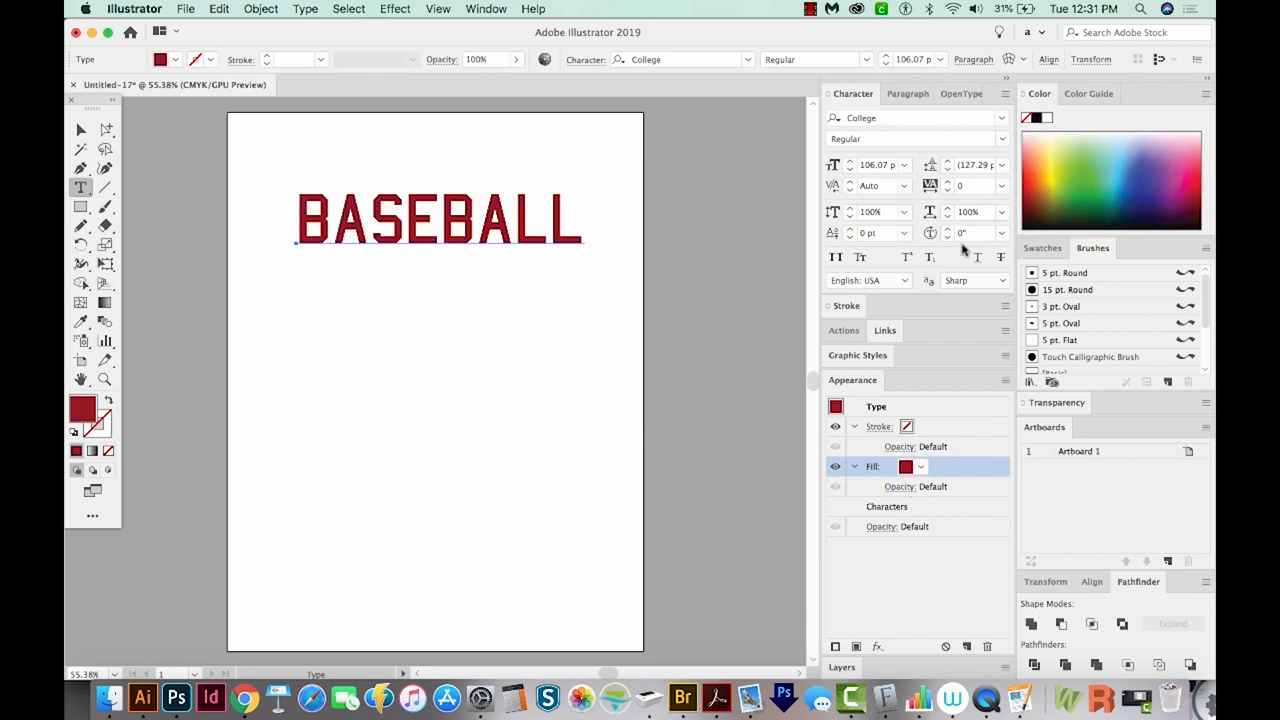
click(922, 428)
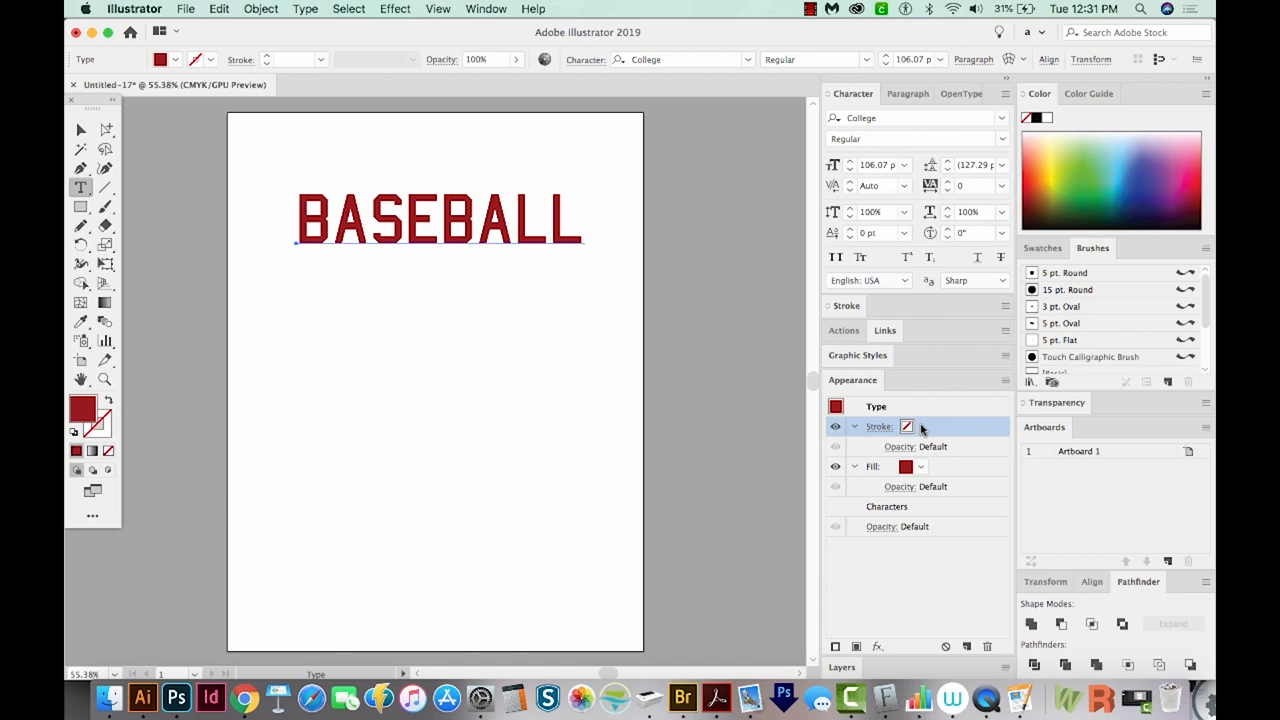
drag(922, 428, 937, 492)
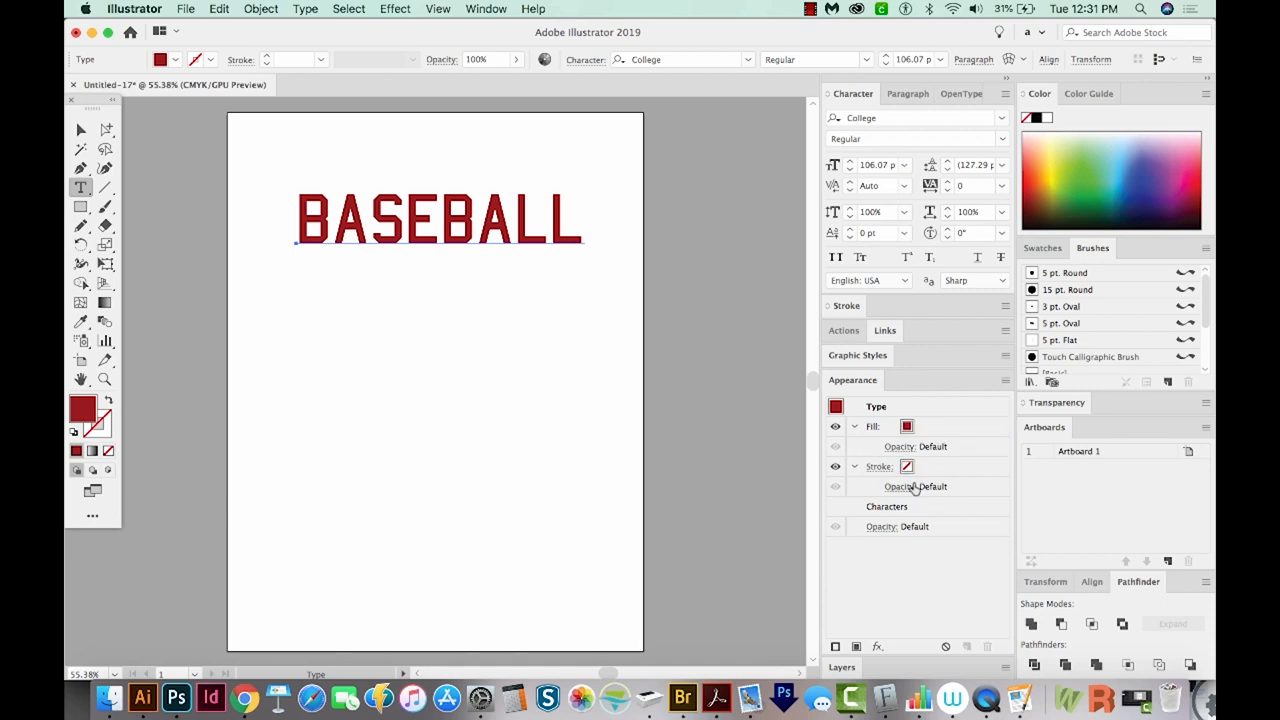
Set the stroke to a black 8 pt outline around the lettering.
click(921, 470)
text(5)
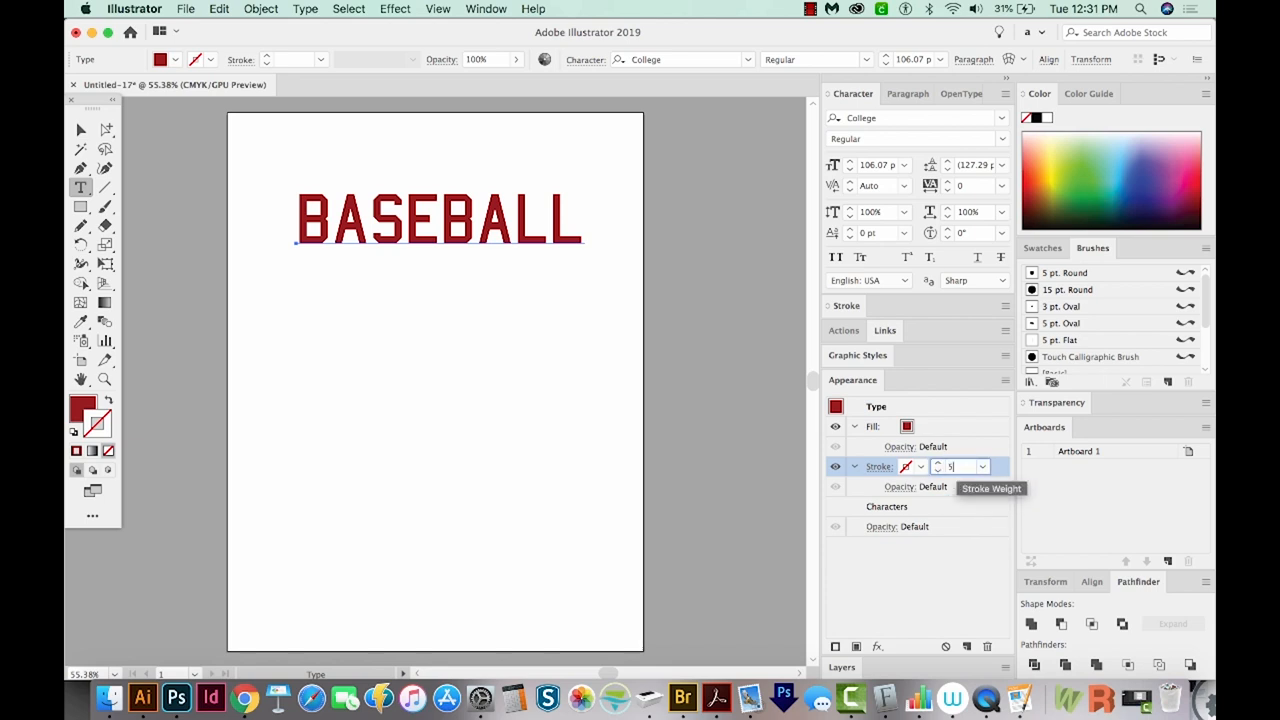
click(939, 463)
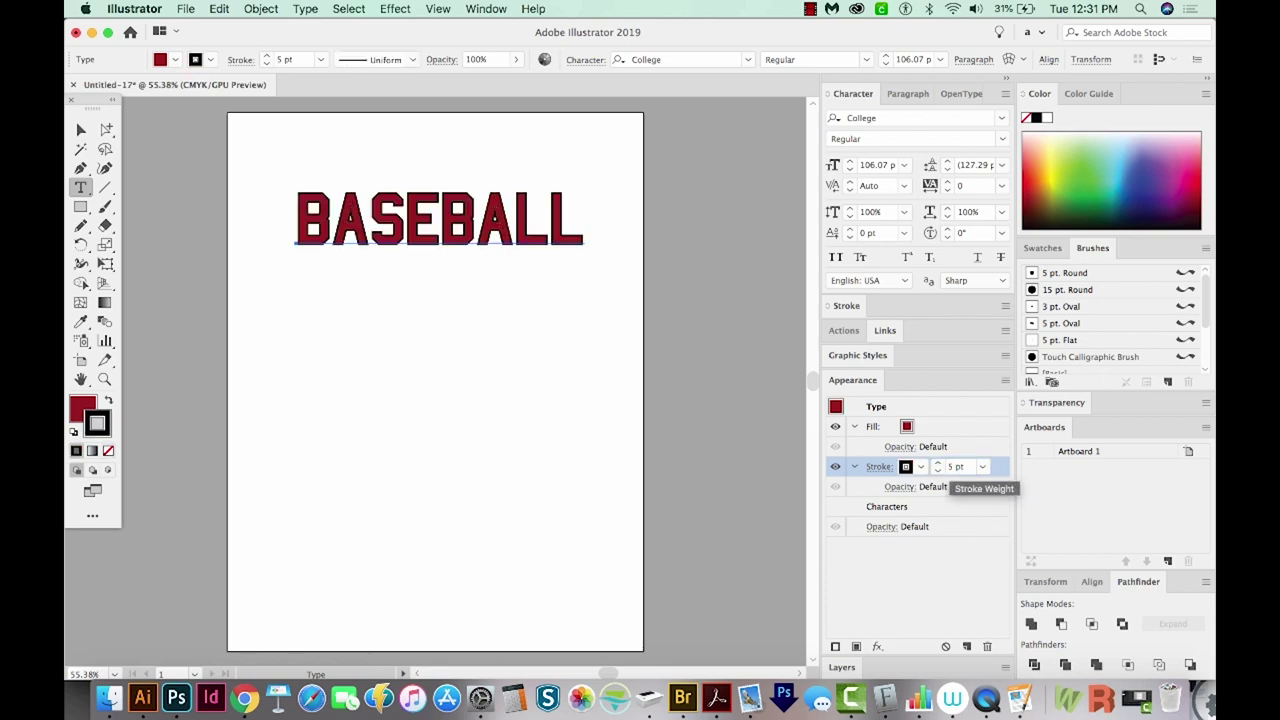
click(939, 463)
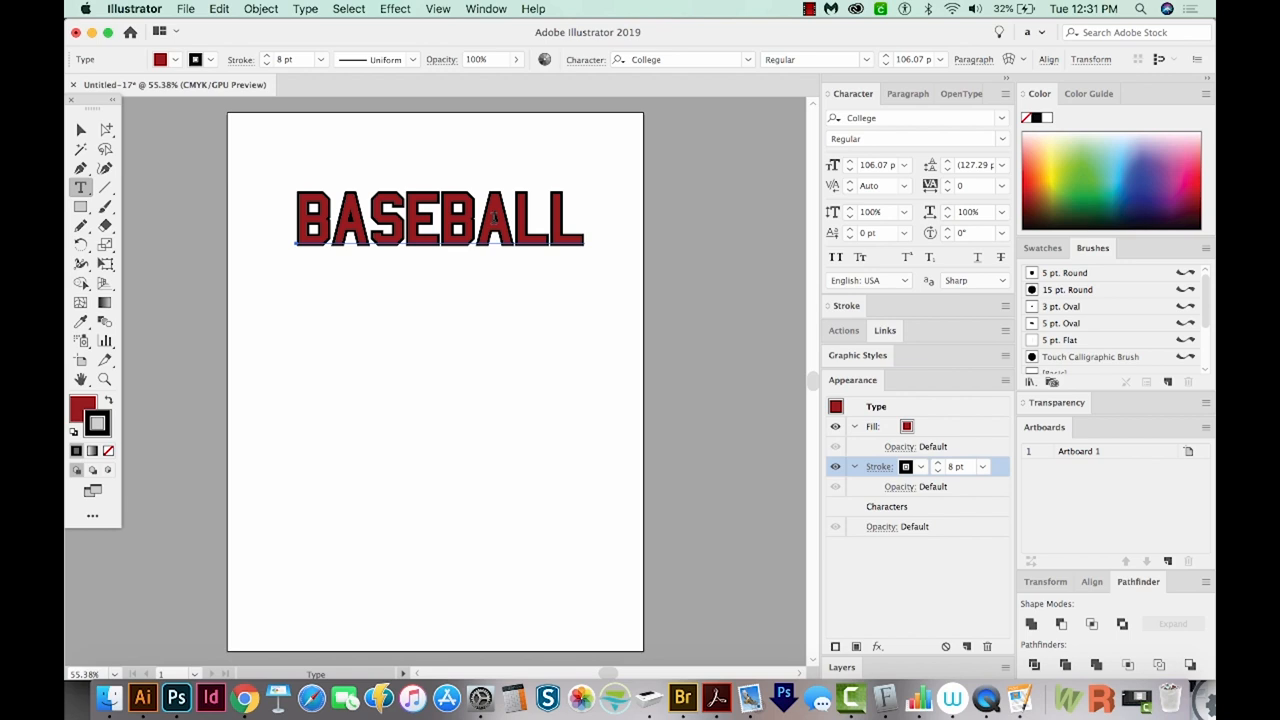
Alt-drag the red fill and 8 pt black stroke to duplicate them below the originals.
click(954, 427)
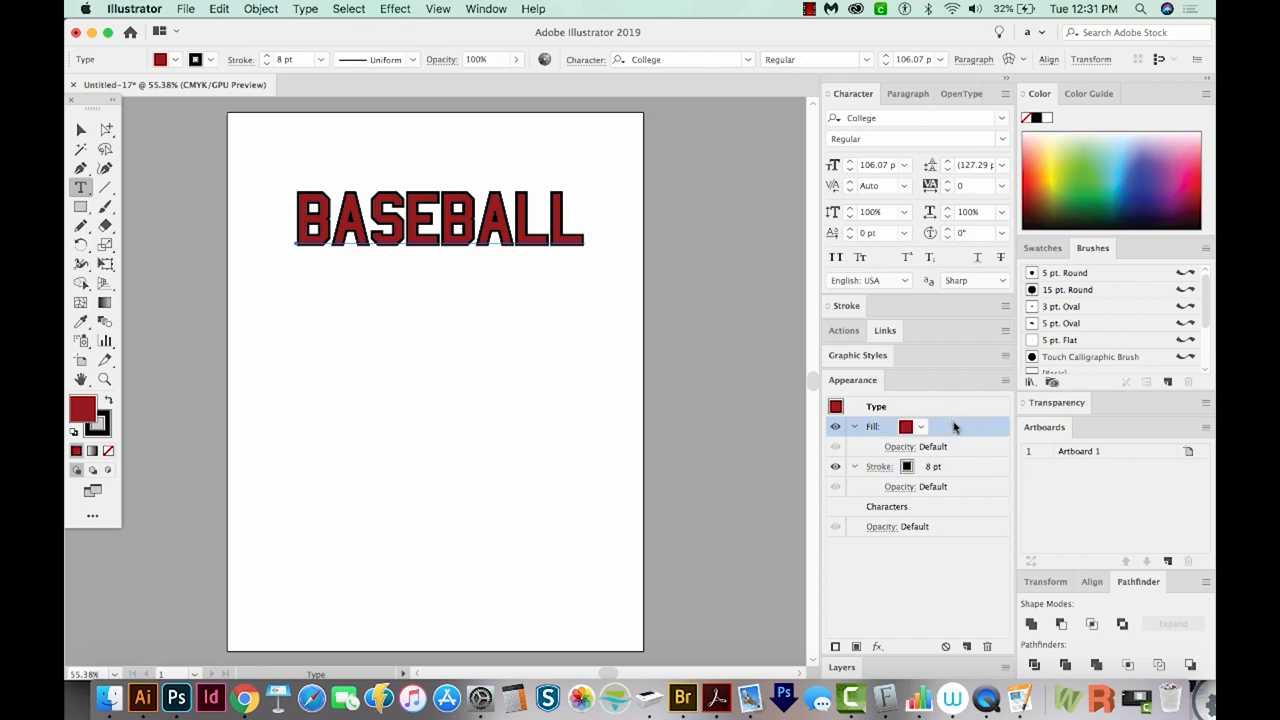
shift+click(966, 467)
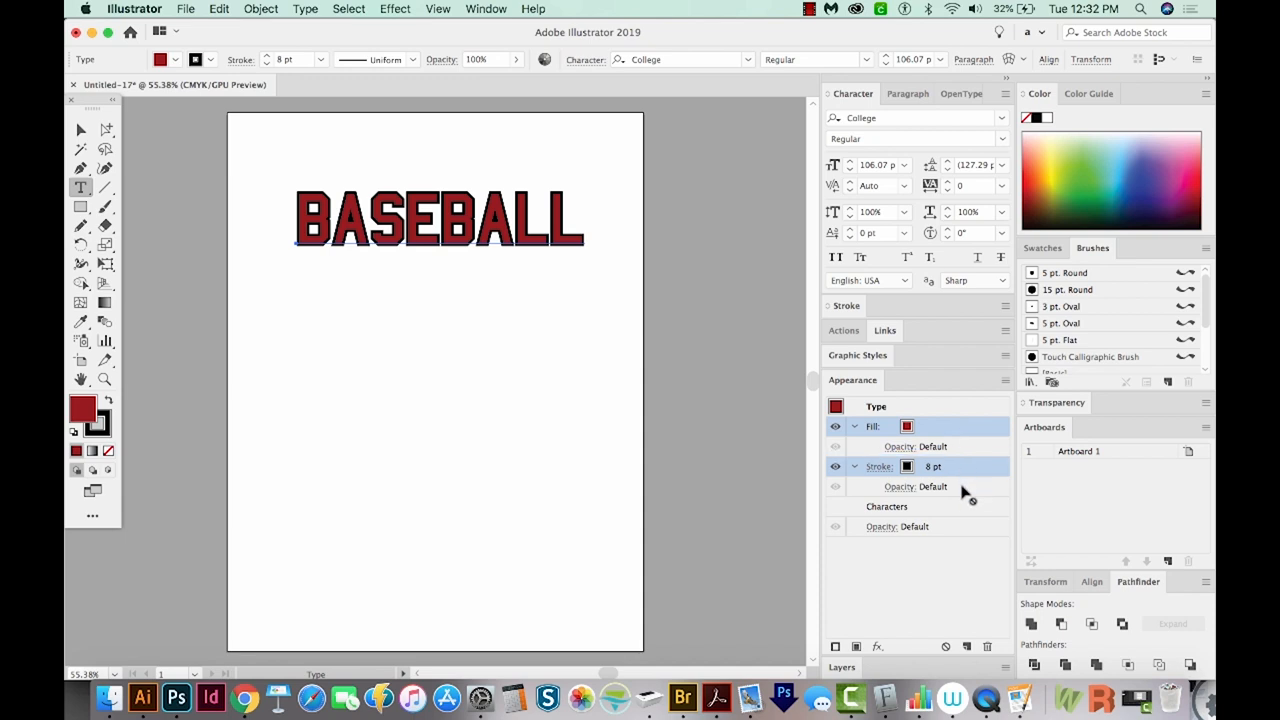
drag(963, 490, 965, 500)
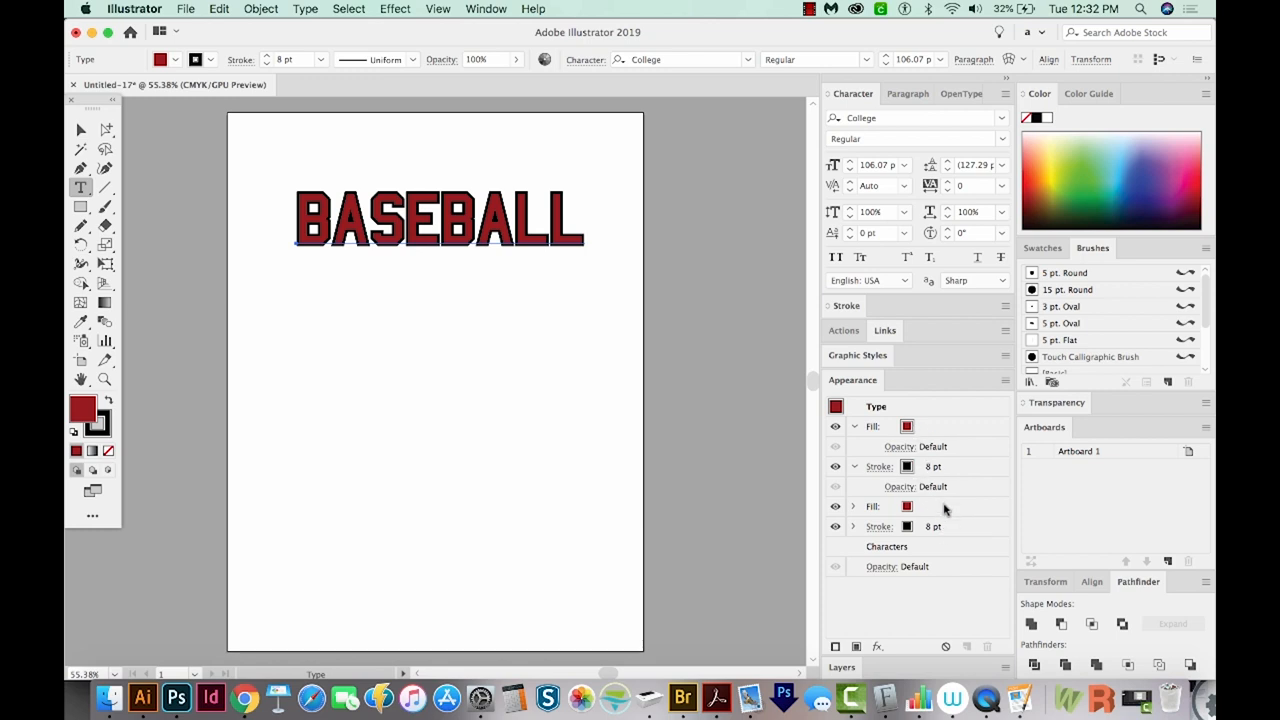
Apply a Distort & Transform > Transform effect to the duplicated fill with preview on.
click(944, 508)
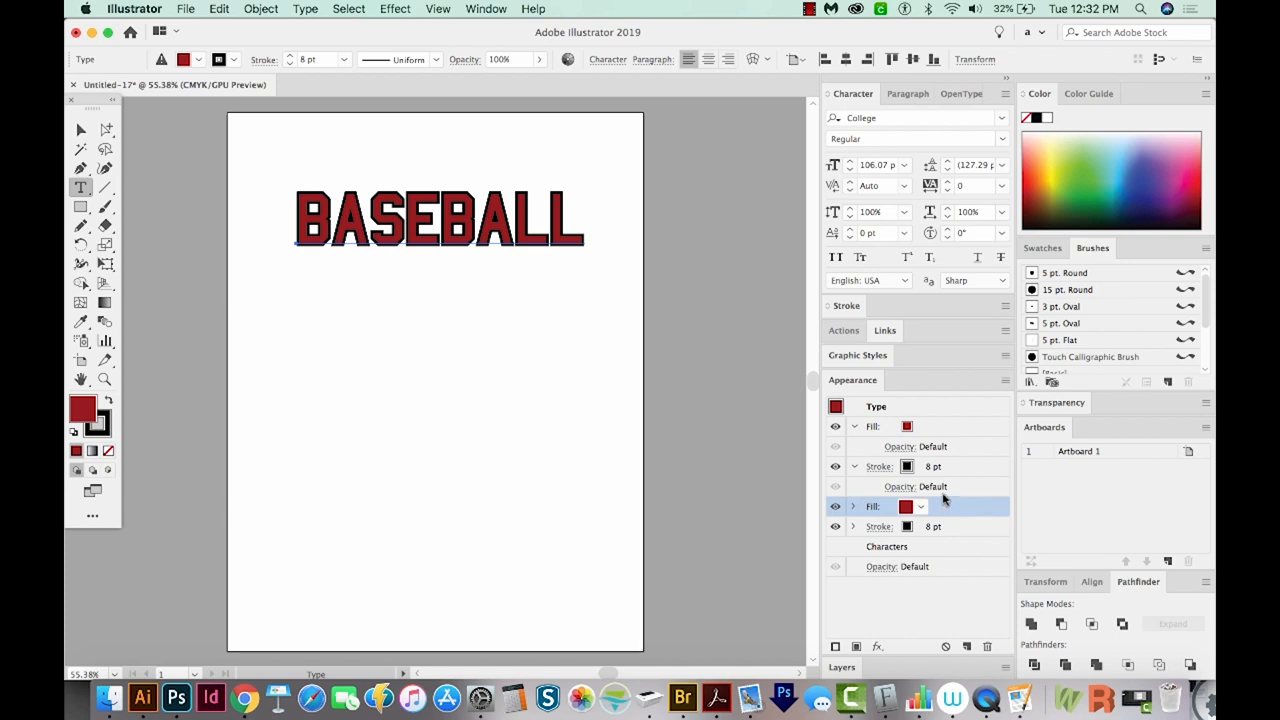
click(403, 12)
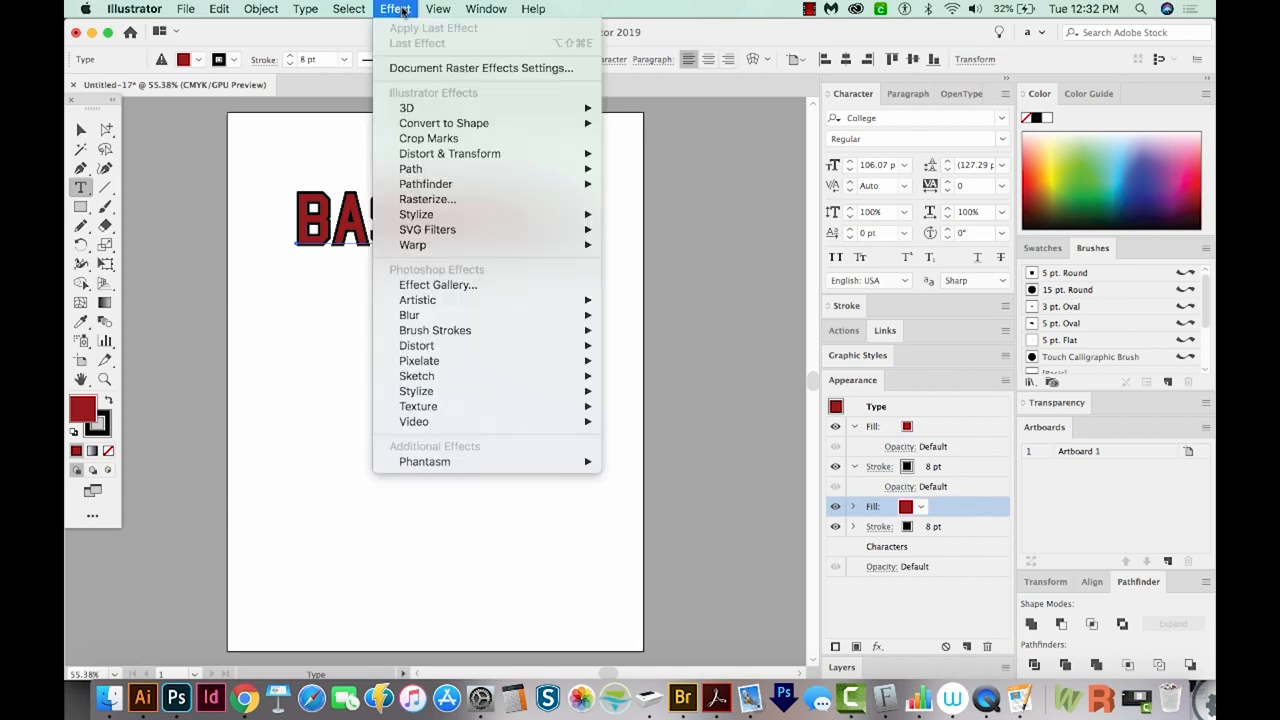
mouse_move(449, 153)
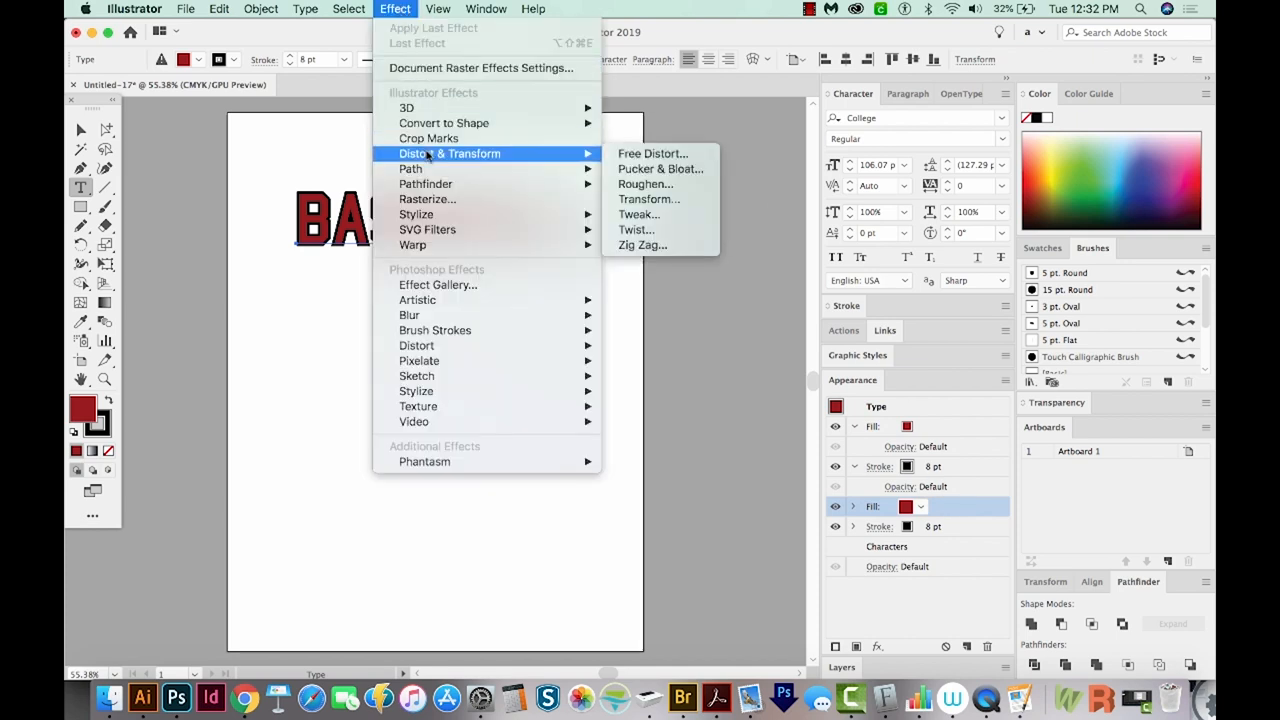
click(658, 199)
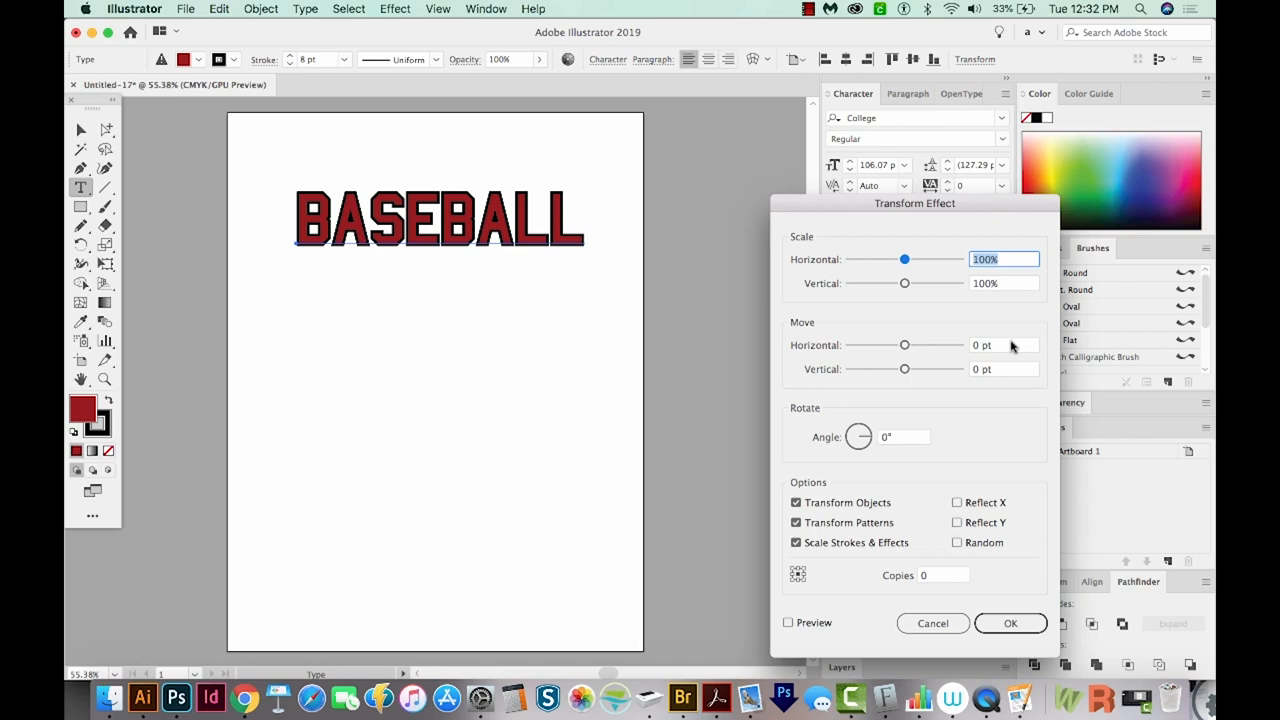
click(788, 623)
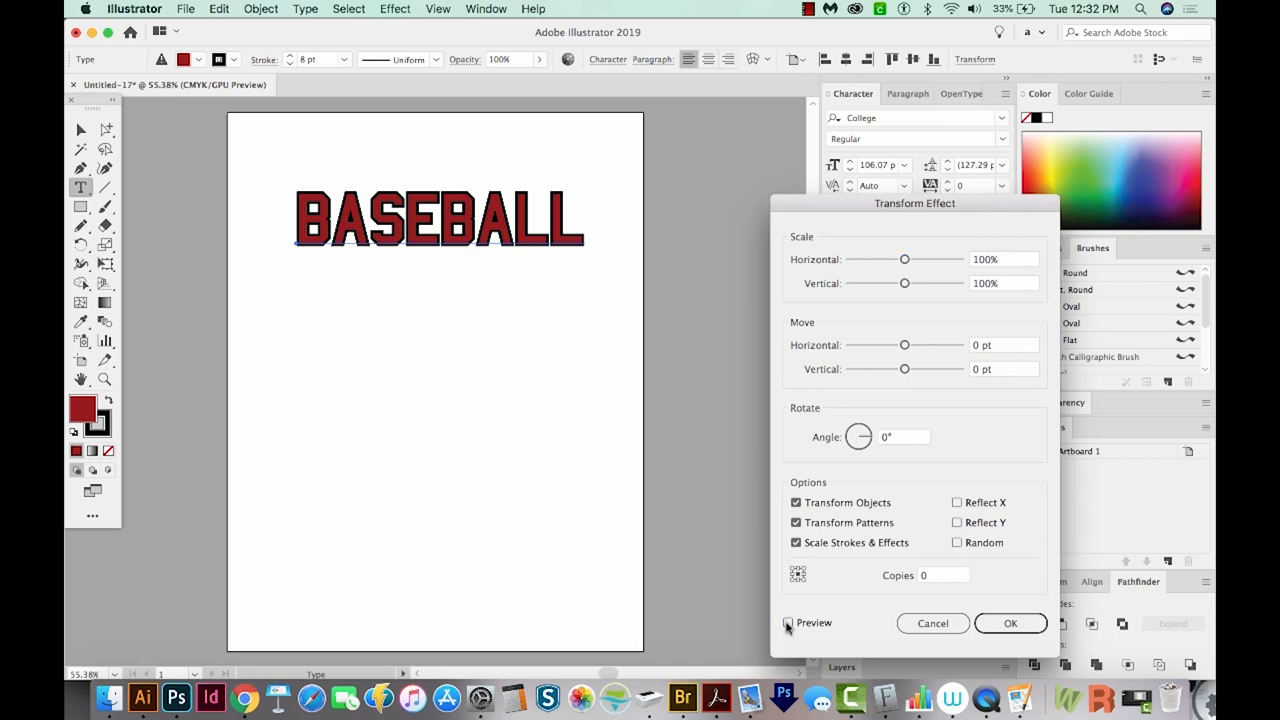
Set the Transform move to 7 pt horizontal and 7 pt vertical and apply it.
click(1003, 345)
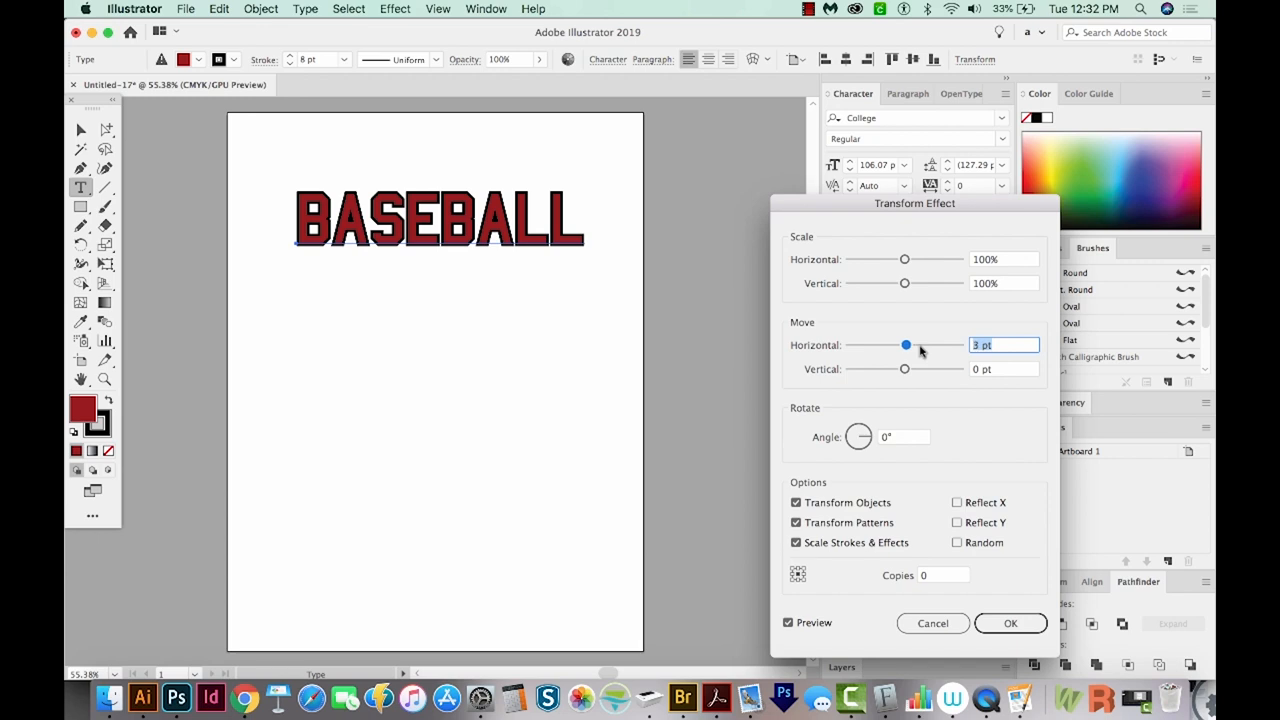
key(Up)
key(Up)
key(Up)
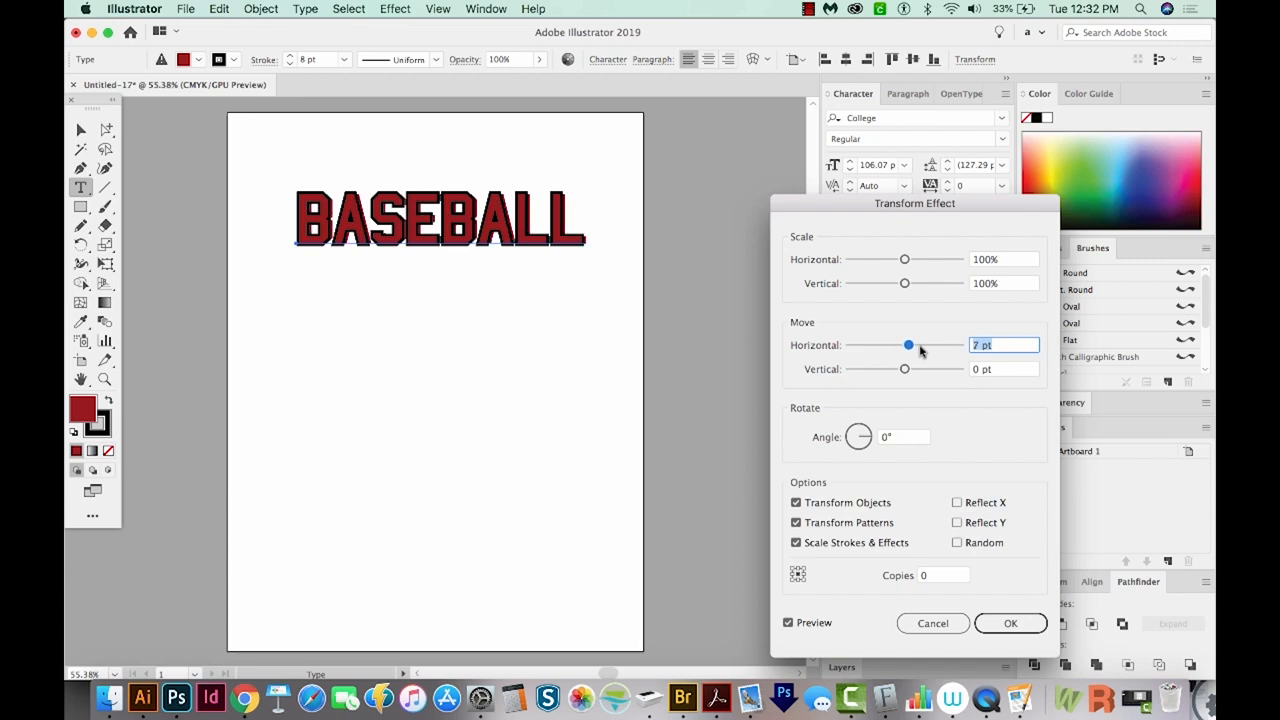
key(Down)
key(Up)
key(Tab)
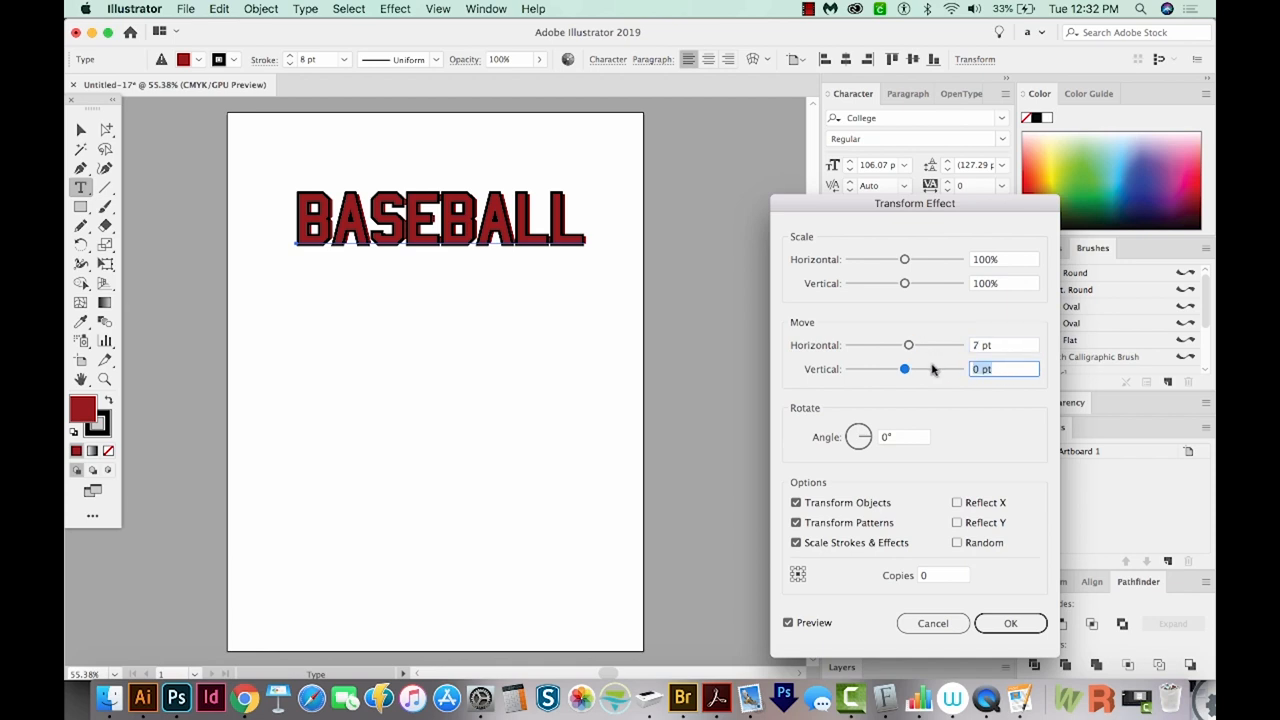
text(7)
key(Tab)
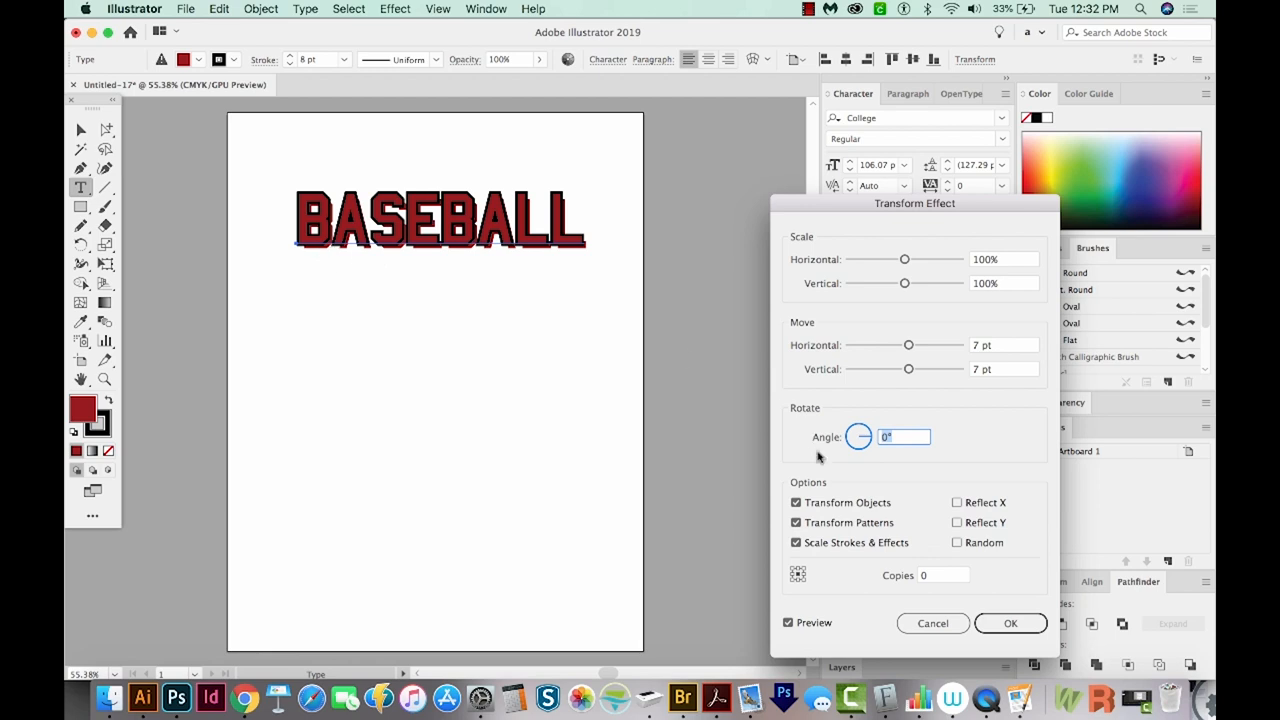
click(1010, 623)
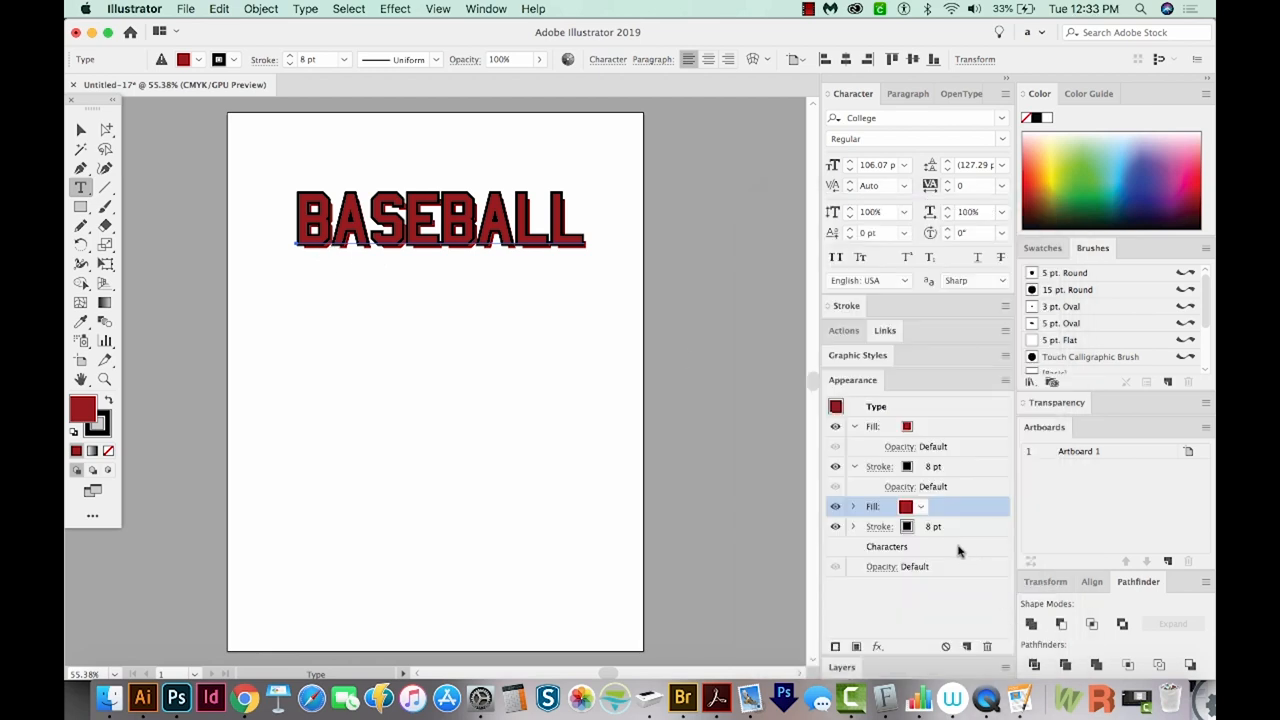
Extend the Transform offset so it also covers the lower duplicated stroke.
click(855, 508)
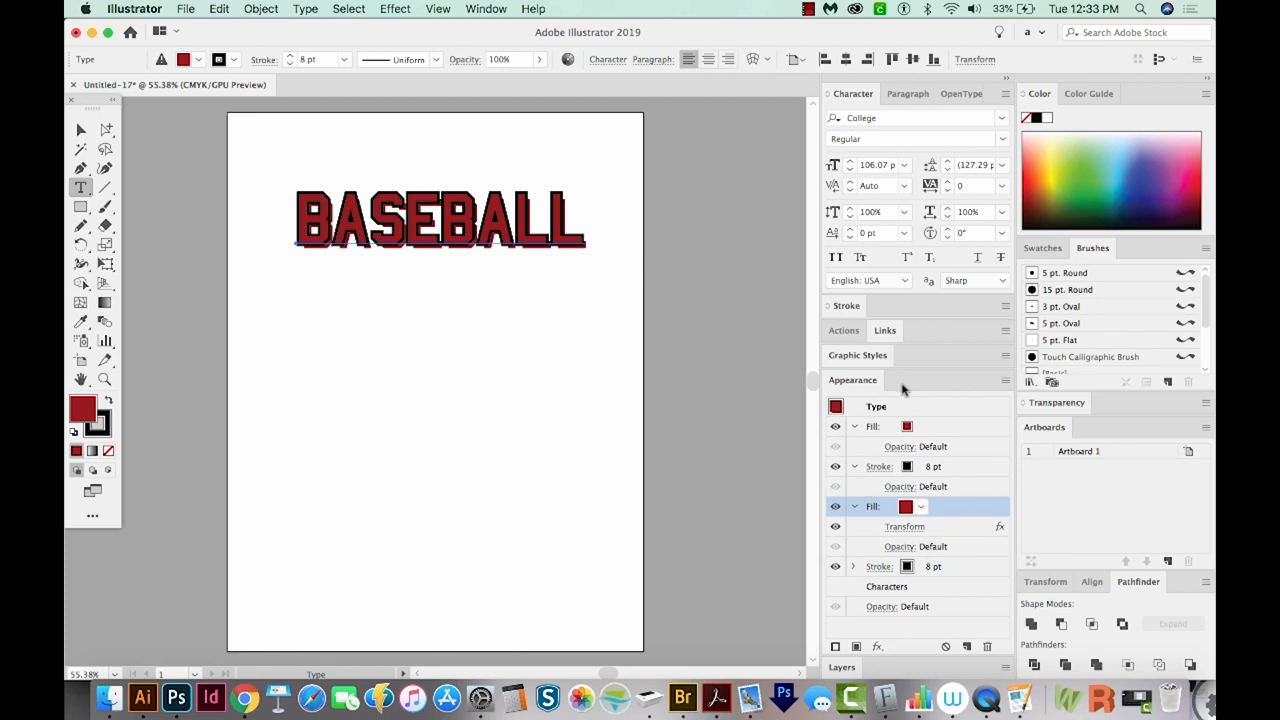
click(960, 527)
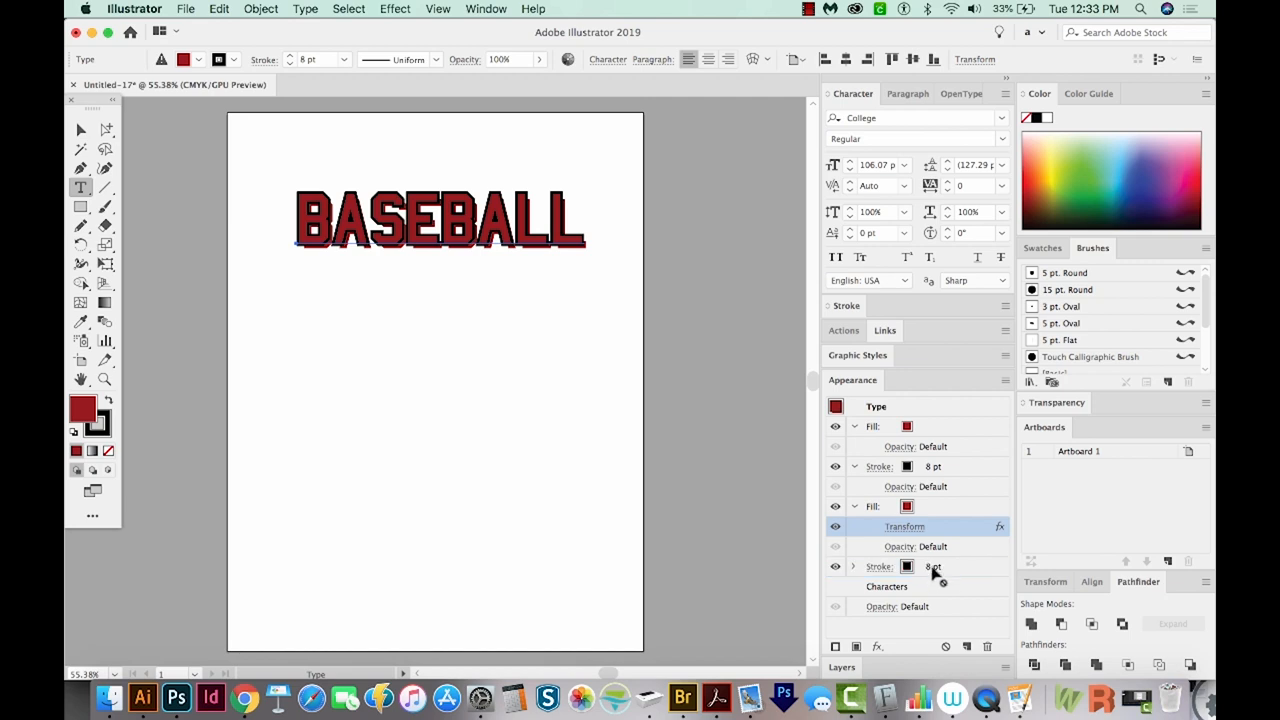
click(937, 568)
click(937, 568)
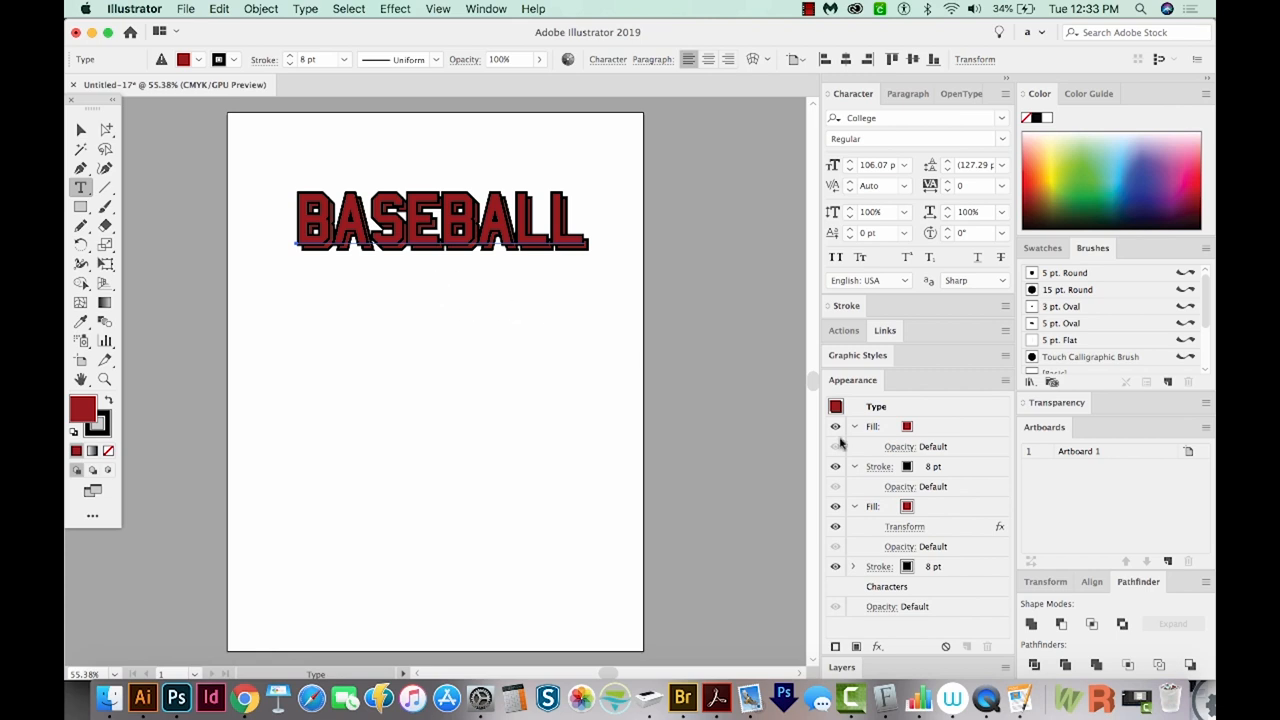
Recolour the offset shadow fill black and zoom in on the lettering.
click(907, 508)
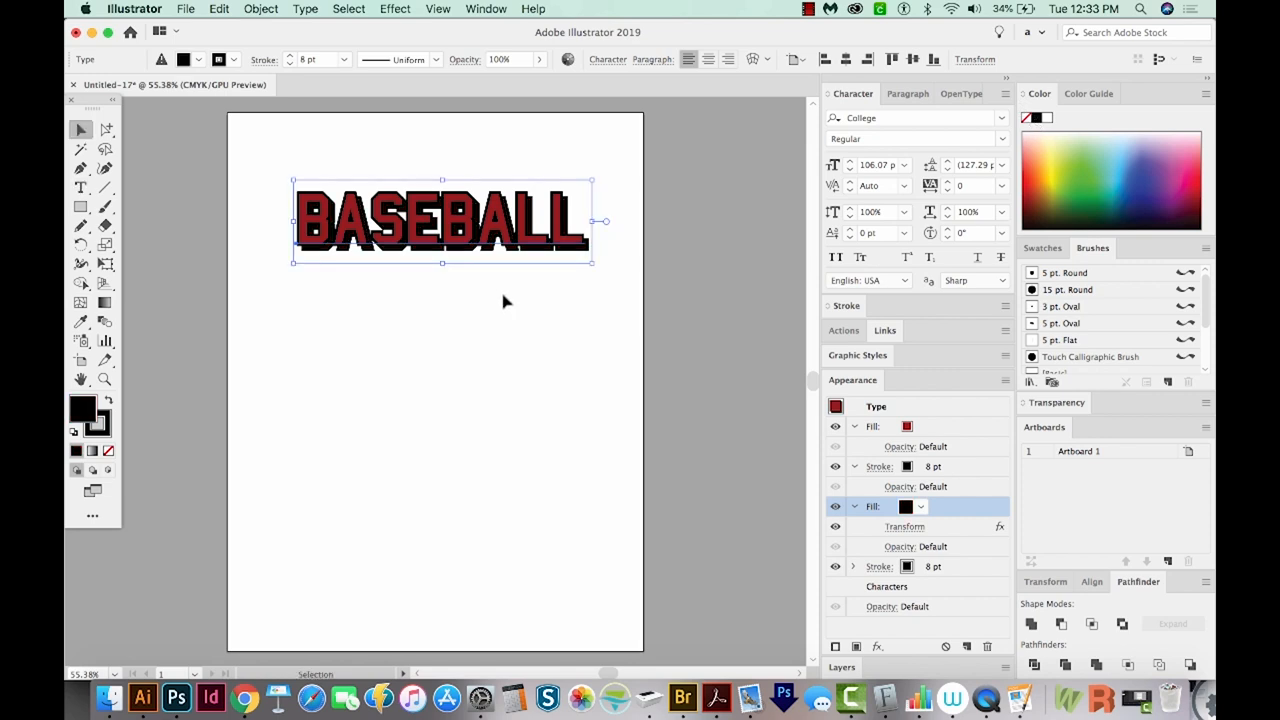
key(z)
click(504, 300)
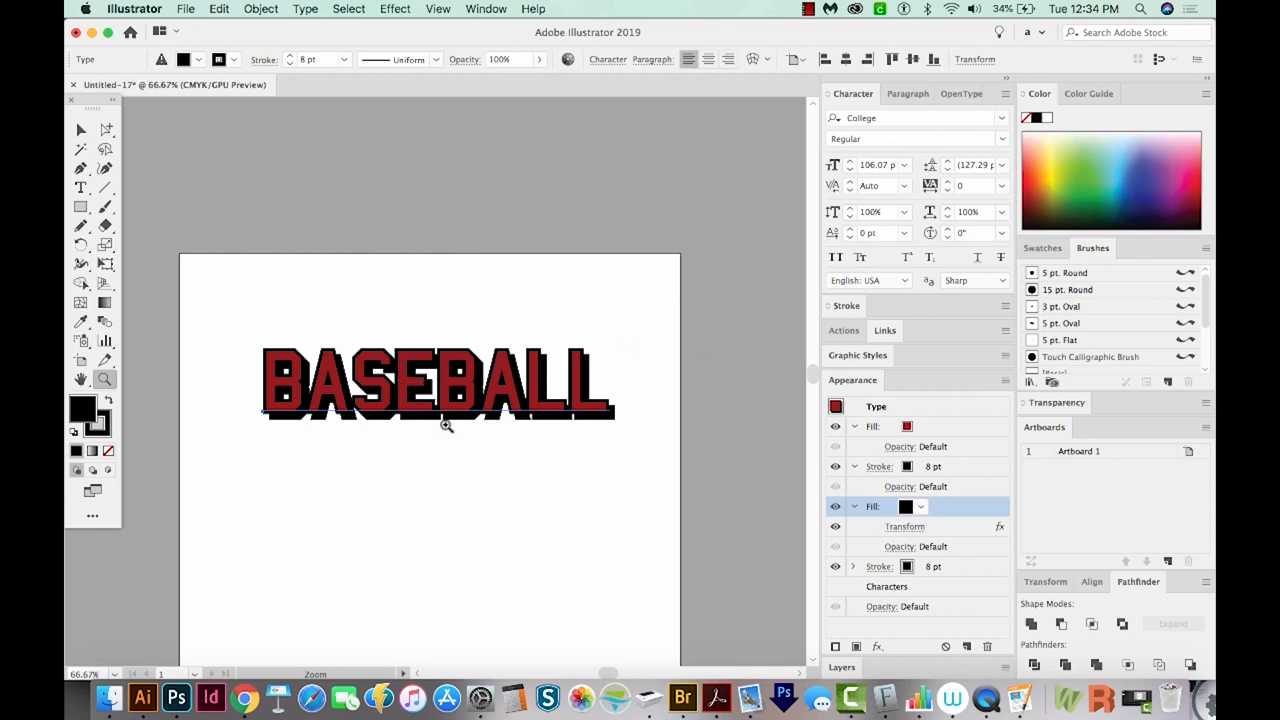
Replace BASE with SOFT so the text reads SOFTBALL, then reselect the text object.
key(t)
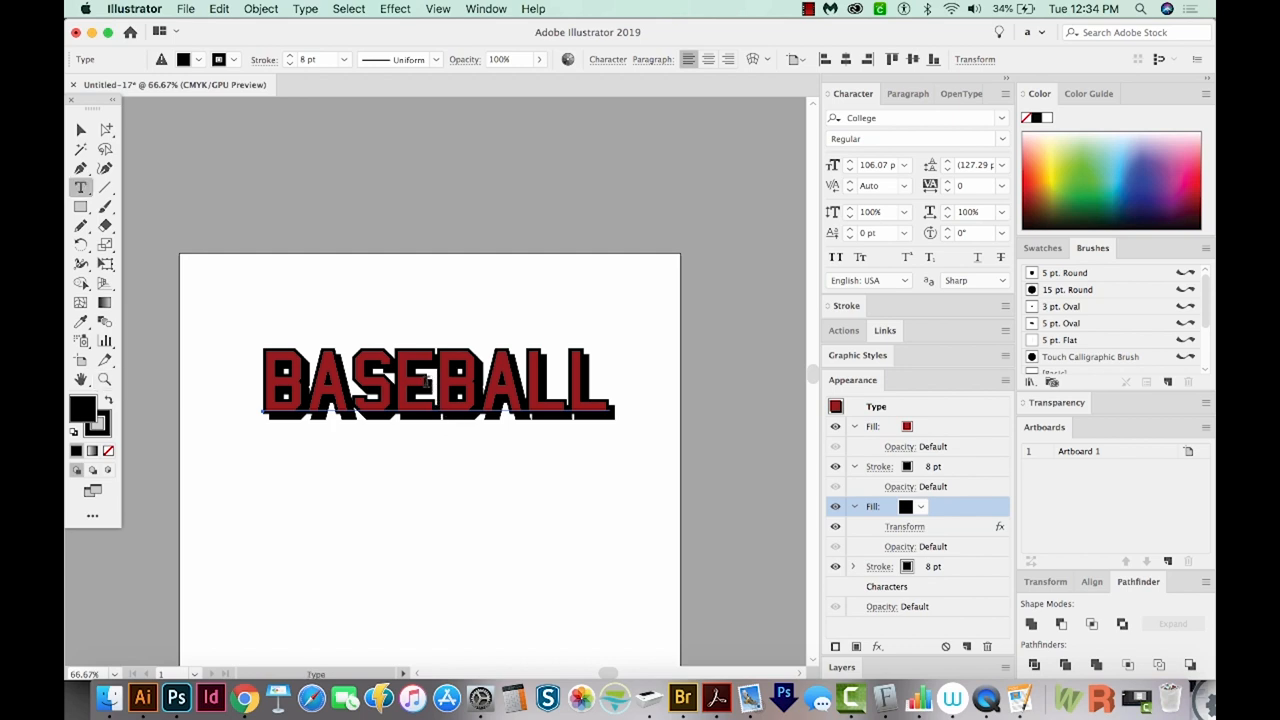
drag(430, 382, 262, 382)
text(SOFT)
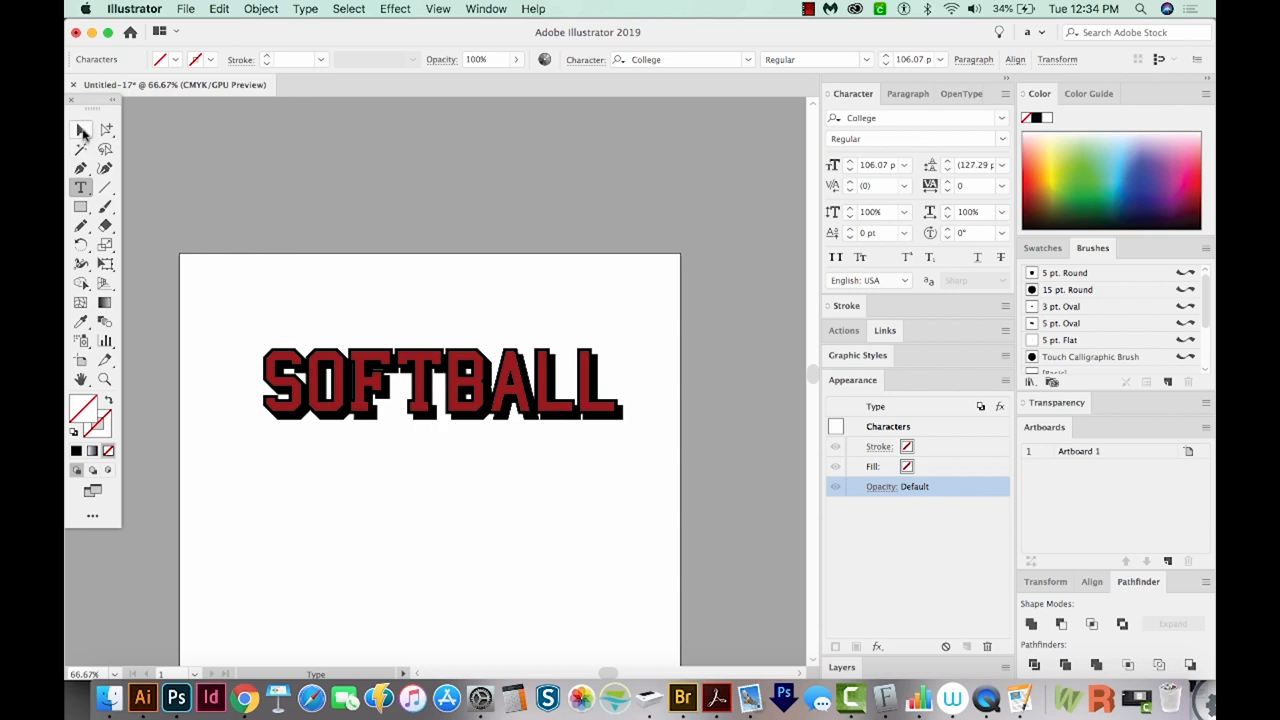
click(82, 129)
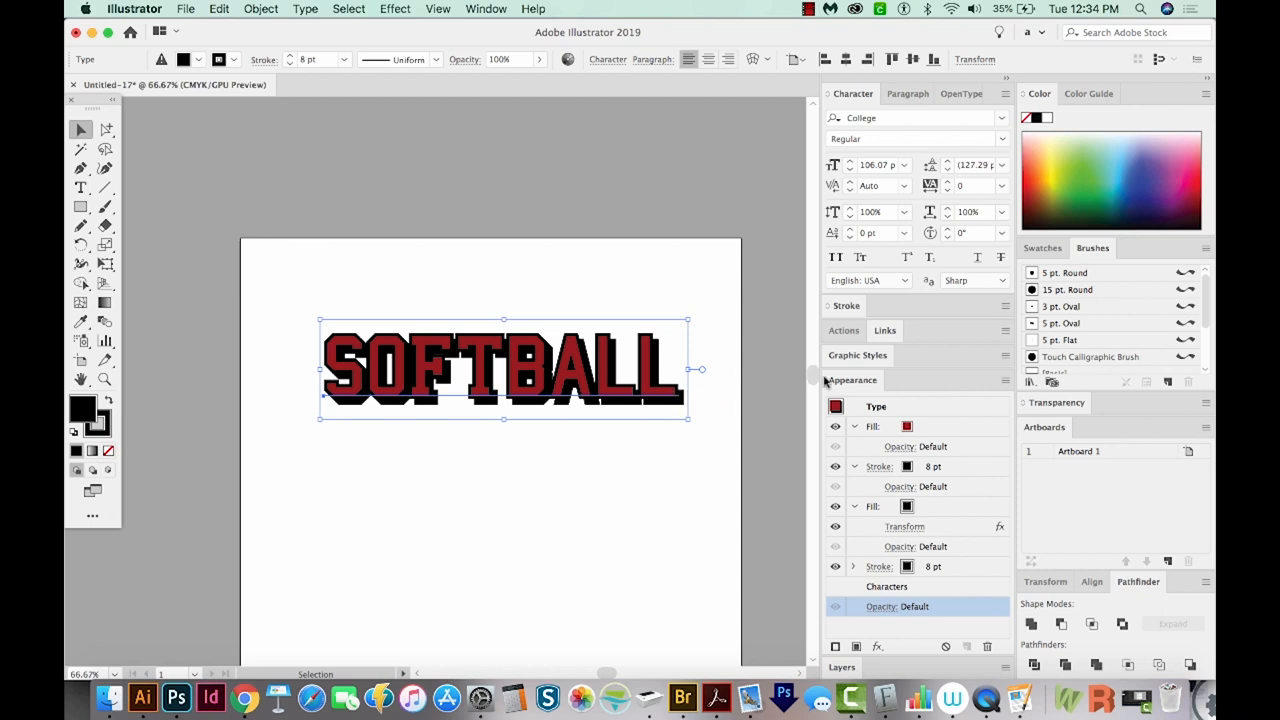
drag(857, 357, 681, 184)
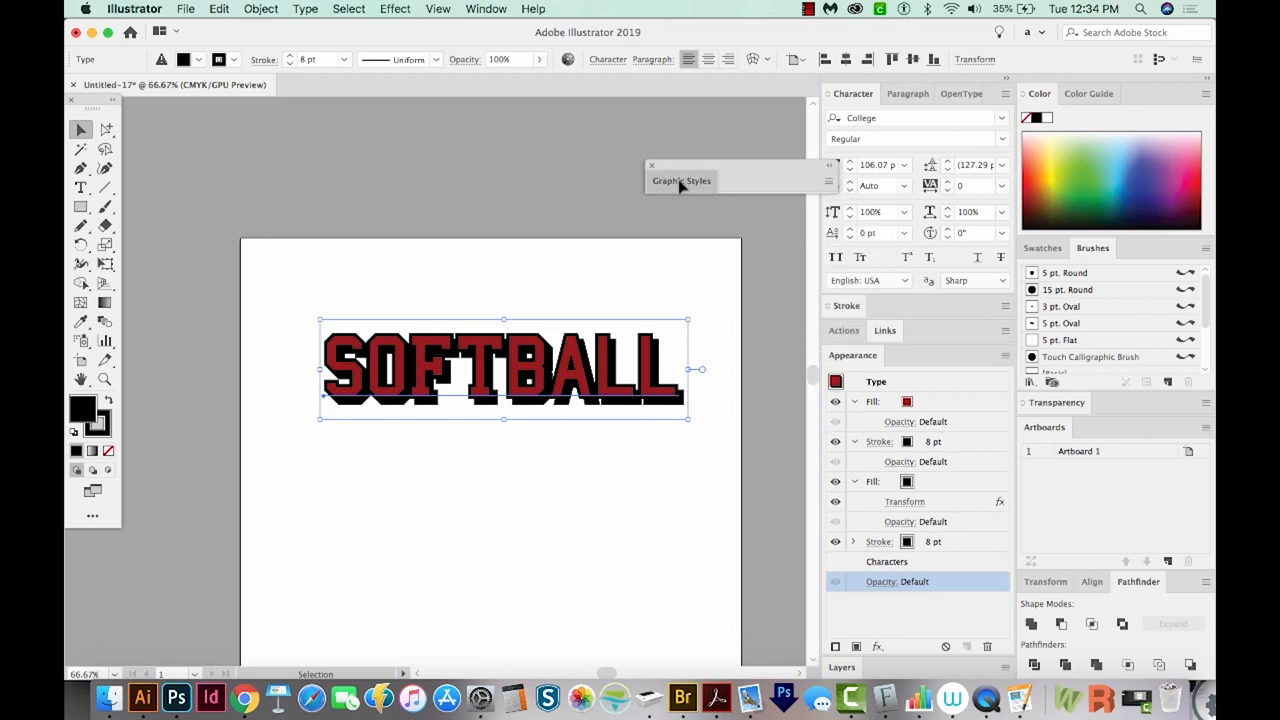
Float and expand the Graphic Styles panel to show its thumbnails.
double_click(681, 182)
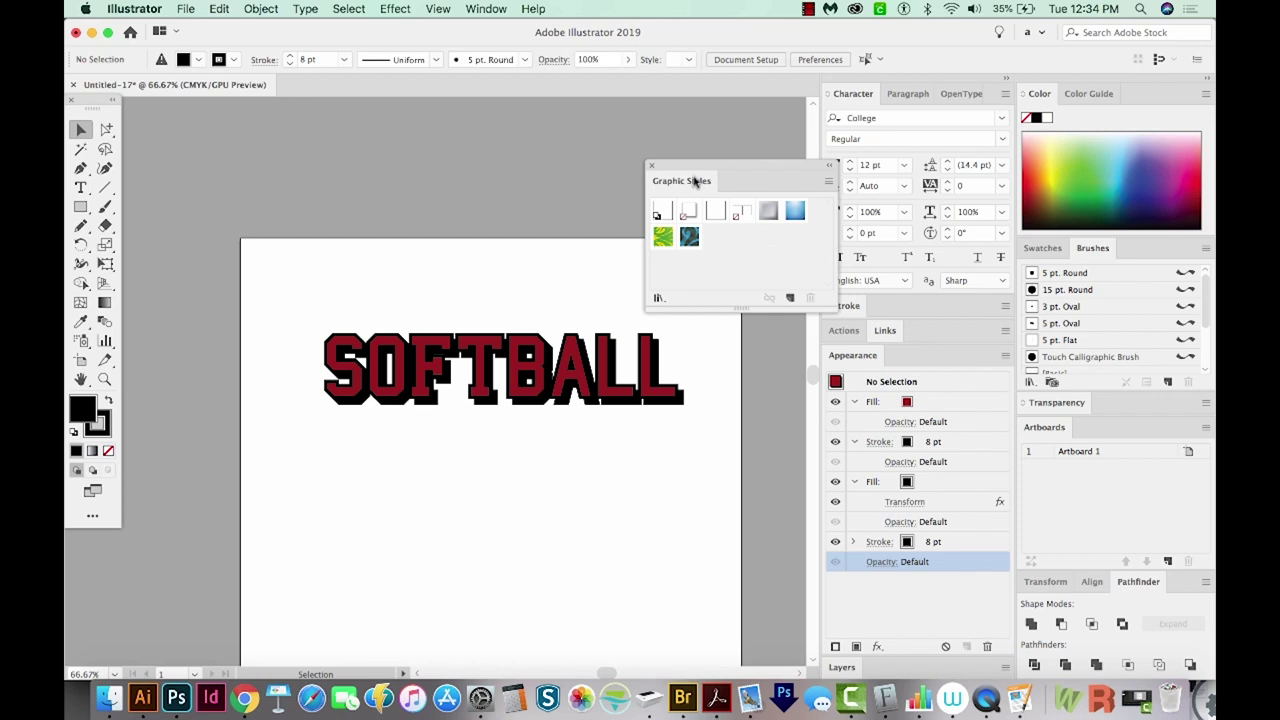
click(486, 8)
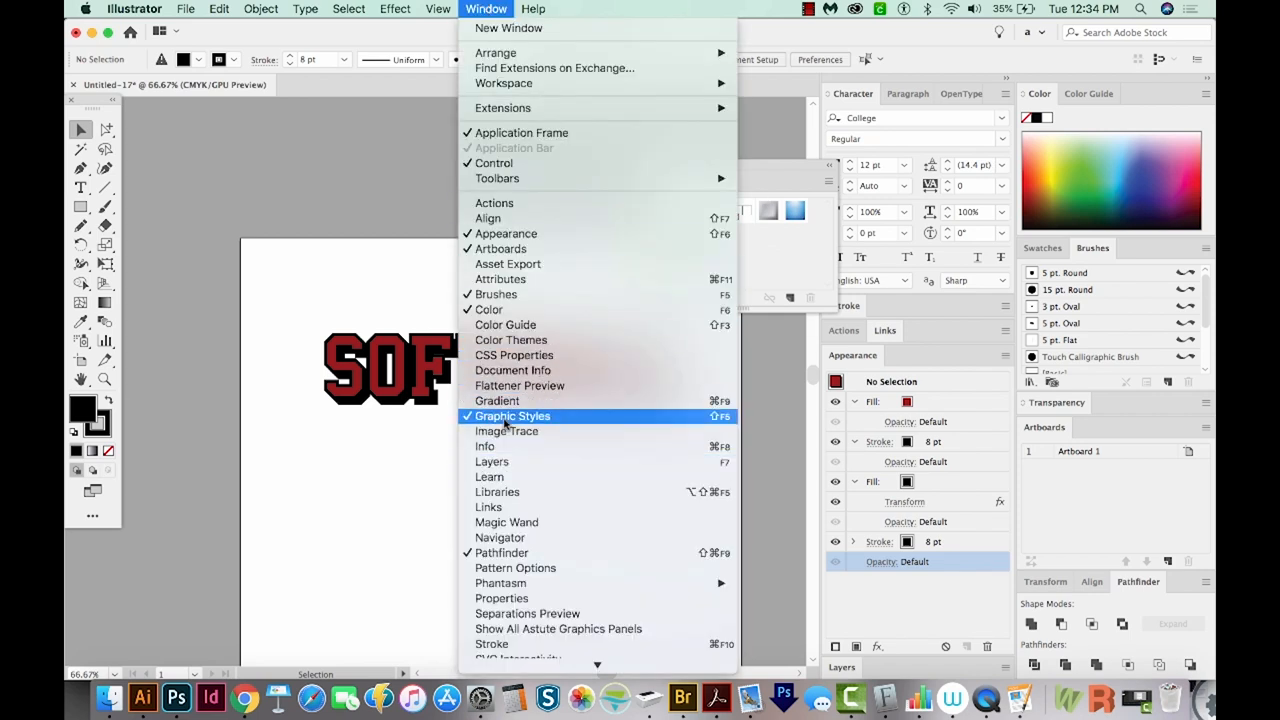
click(795, 363)
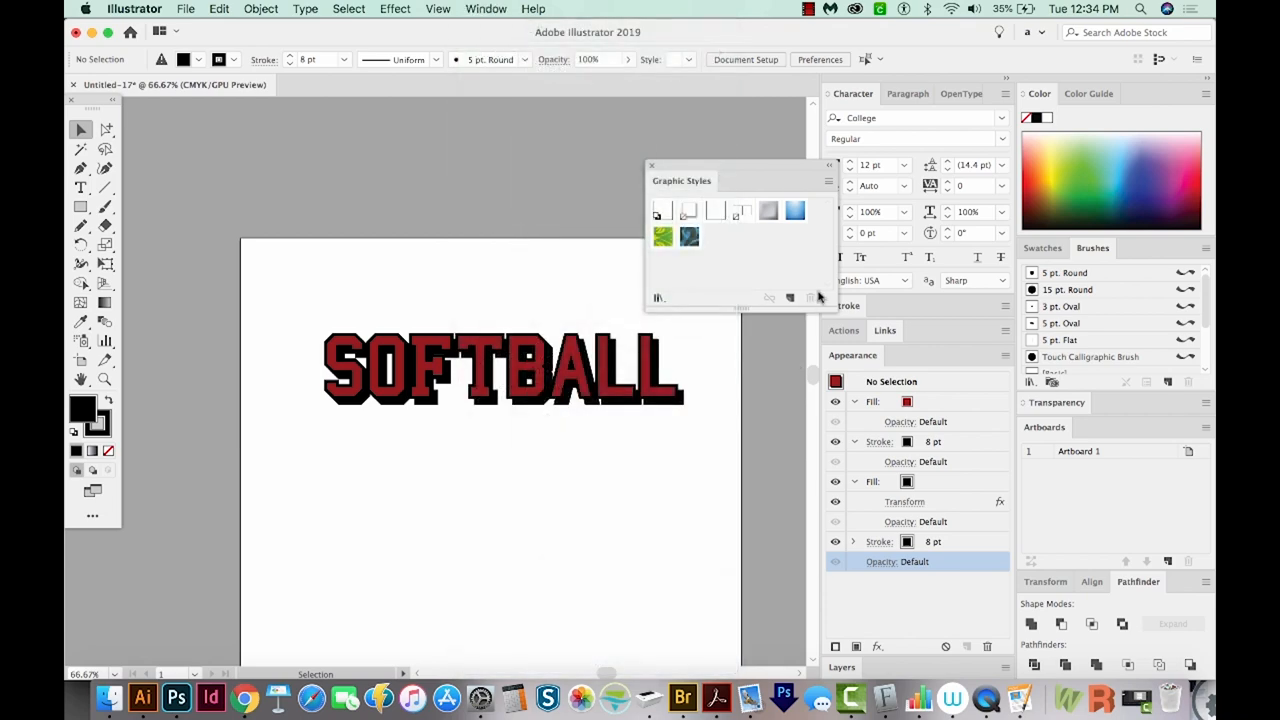
drag(740, 180, 736, 140)
Drag the Appearance thumbnail into Graphic Styles to save the SOFTBALL look as a new style.
click(836, 381)
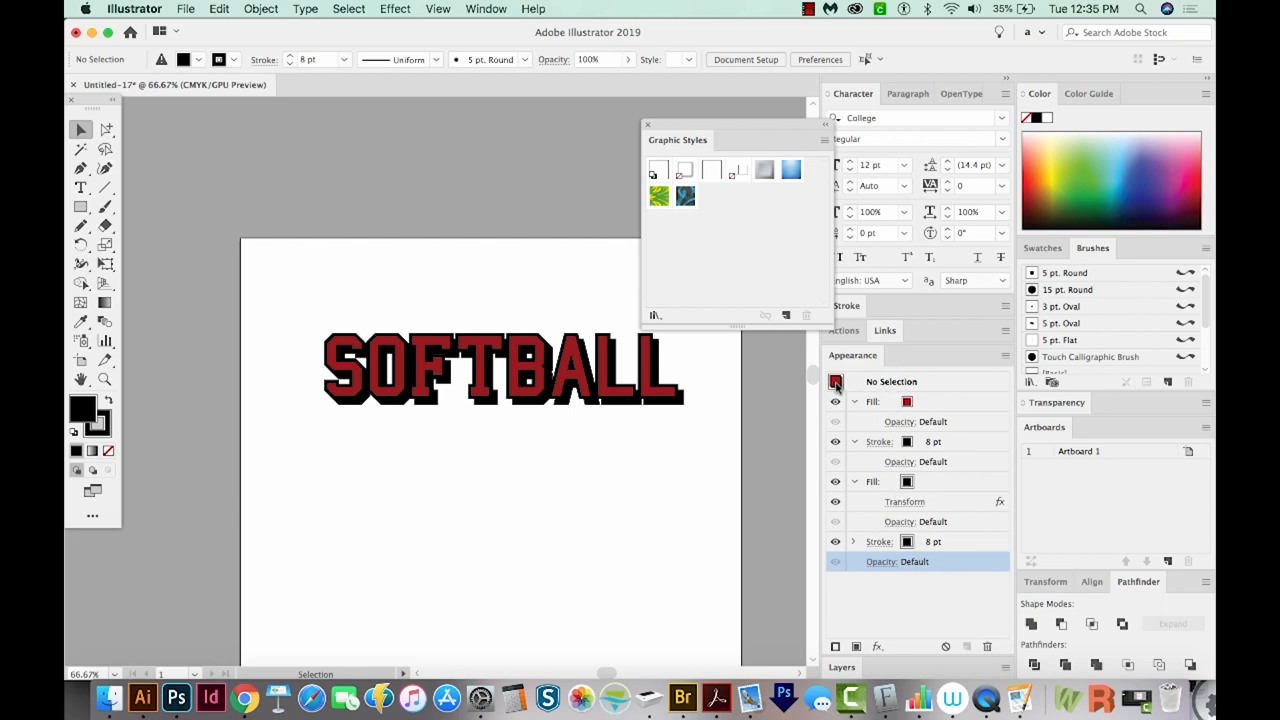
drag(836, 381, 712, 205)
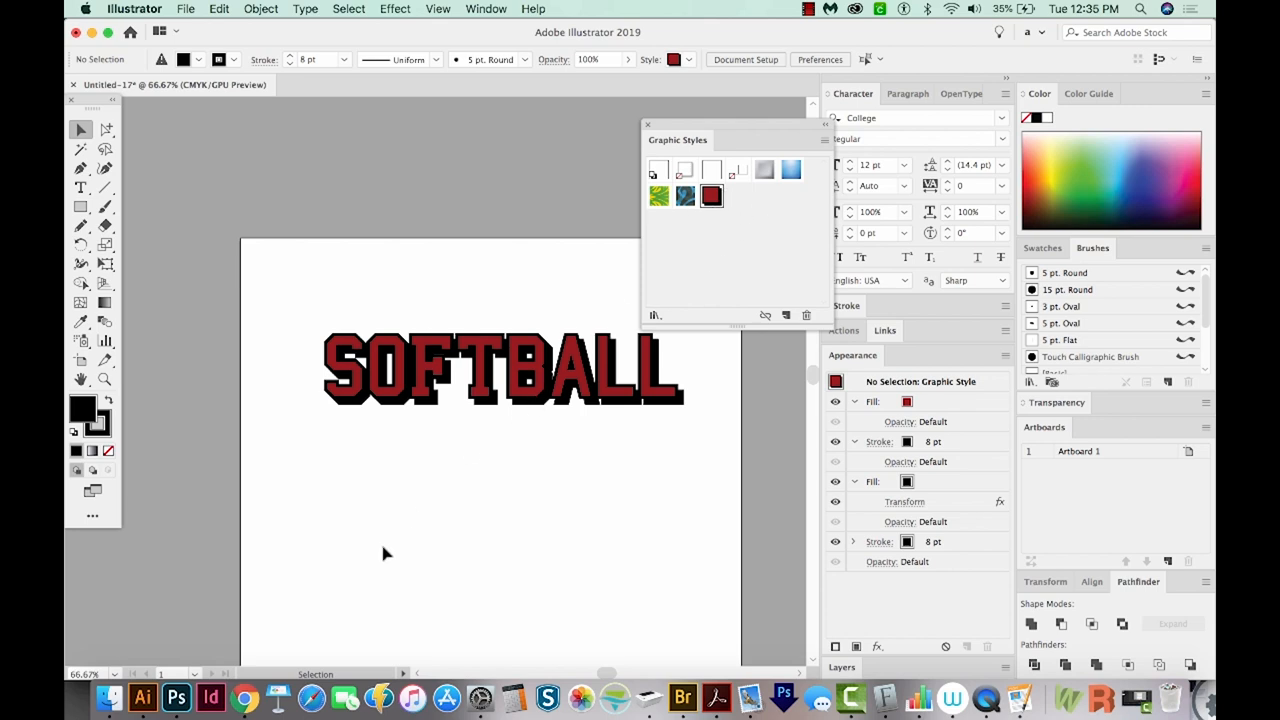
Draw a small rectangle below SOFTBALL and give it the saved red, black-outlined, drop-shadow graphic style.
key(m)
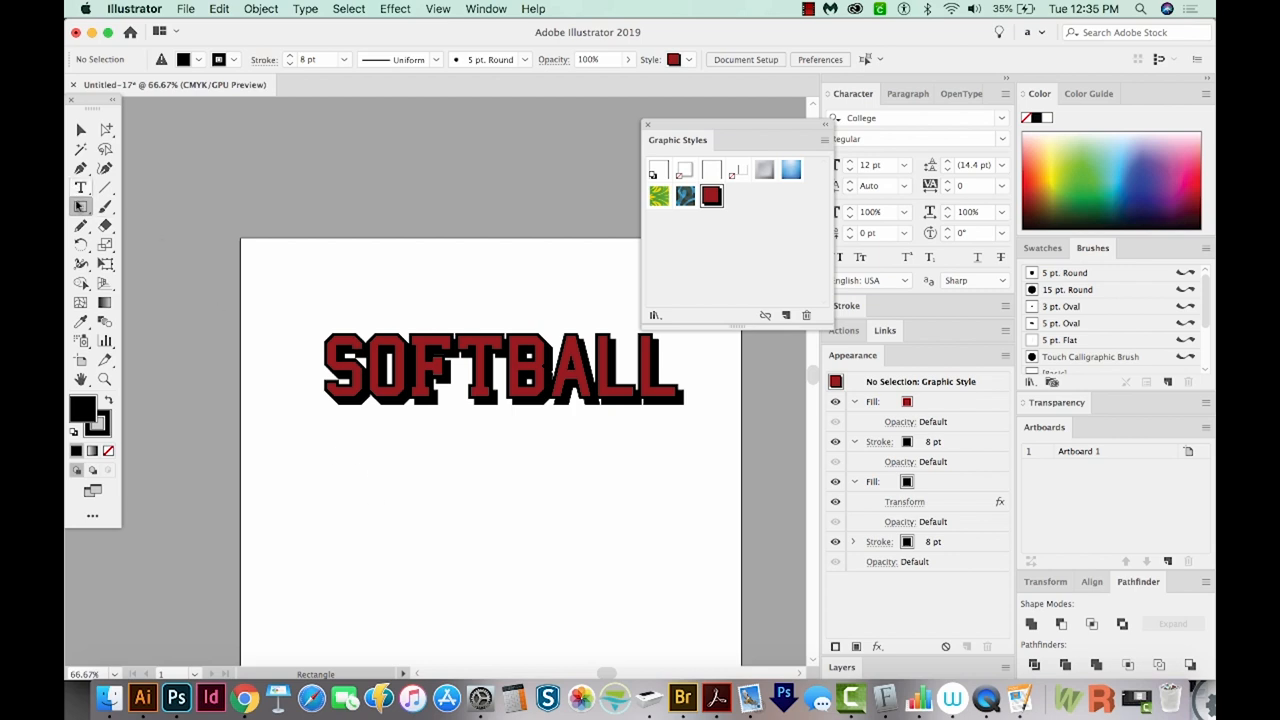
drag(339, 477, 464, 543)
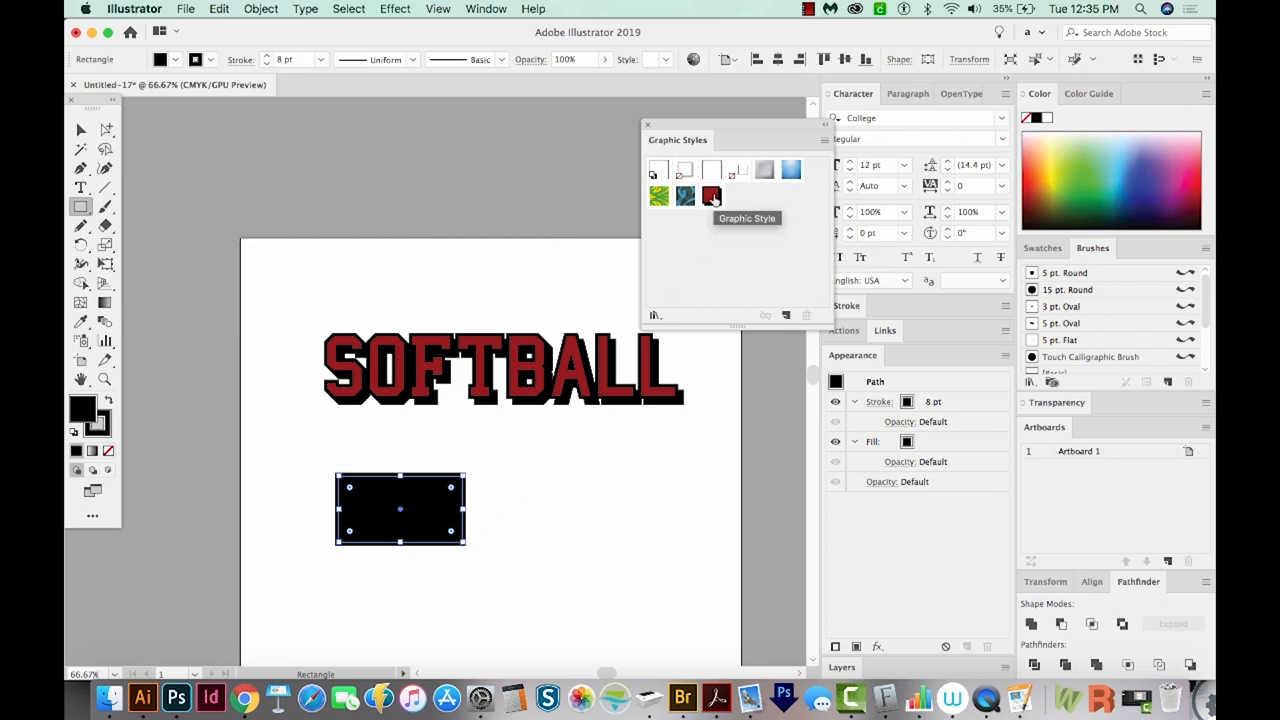
click(712, 196)
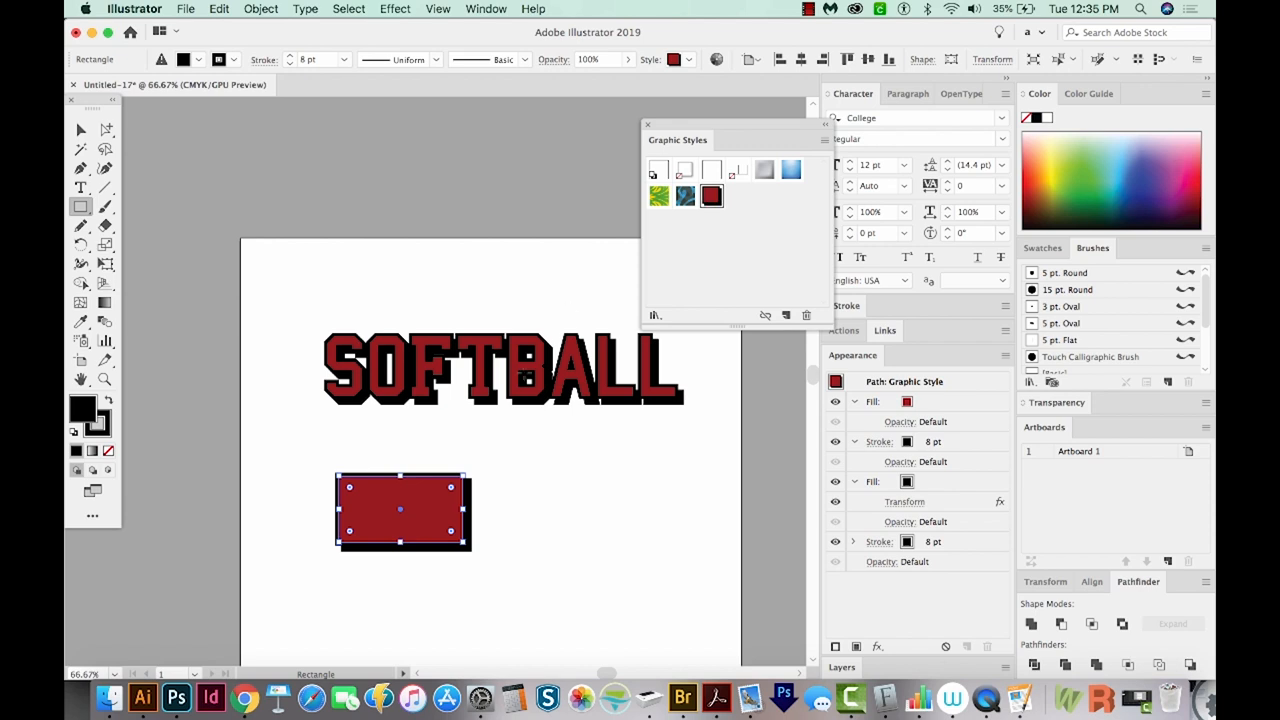
click(513, 501)
key(v)
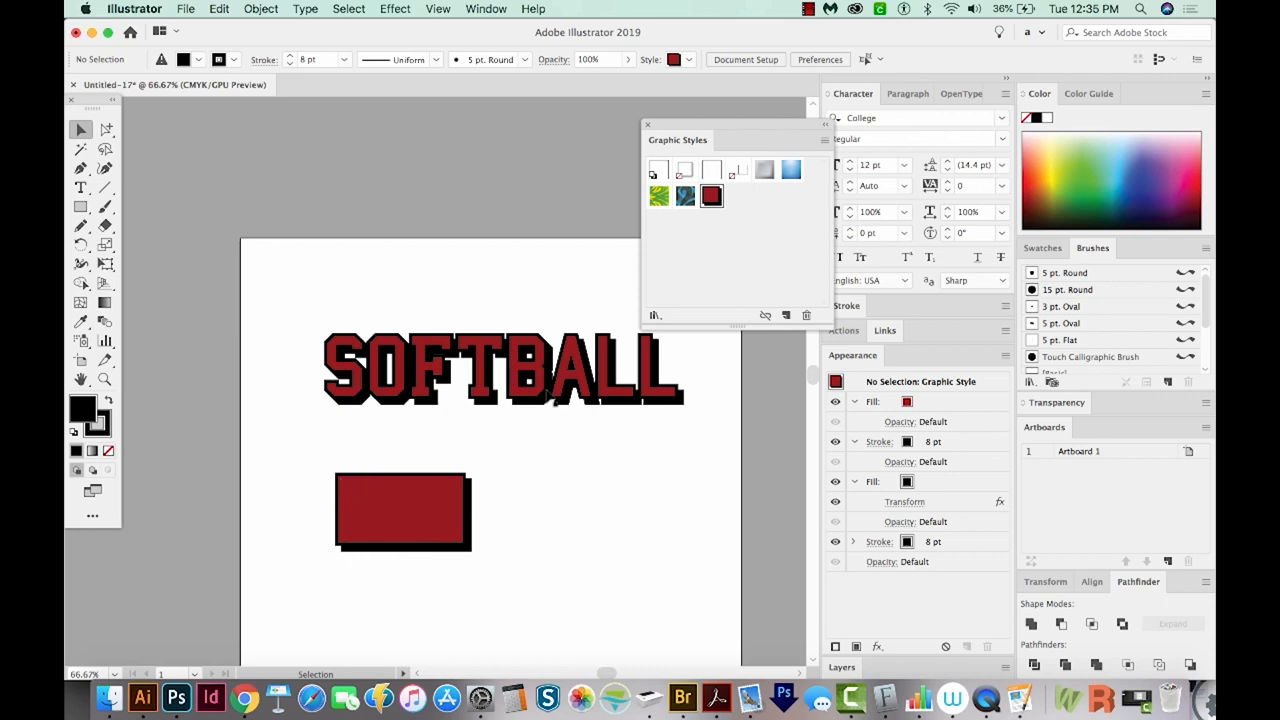
scroll(557, 400, up, 3)
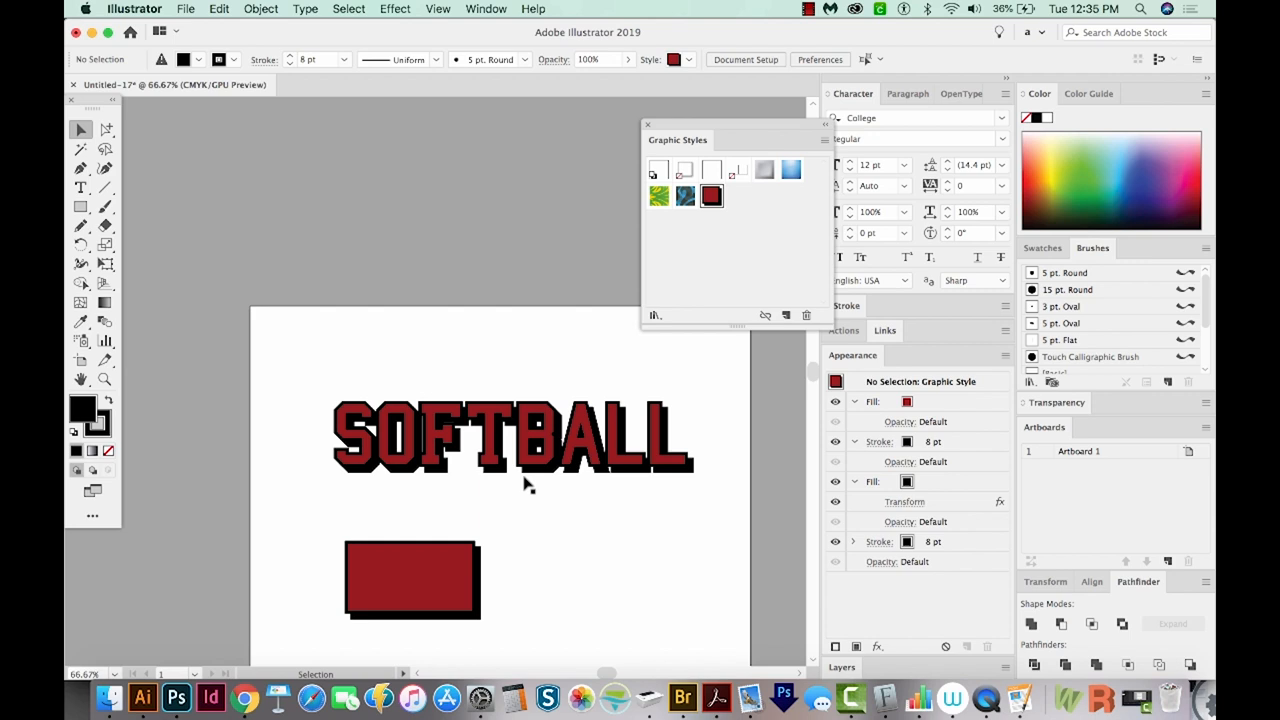
scroll(527, 485, left, 3)
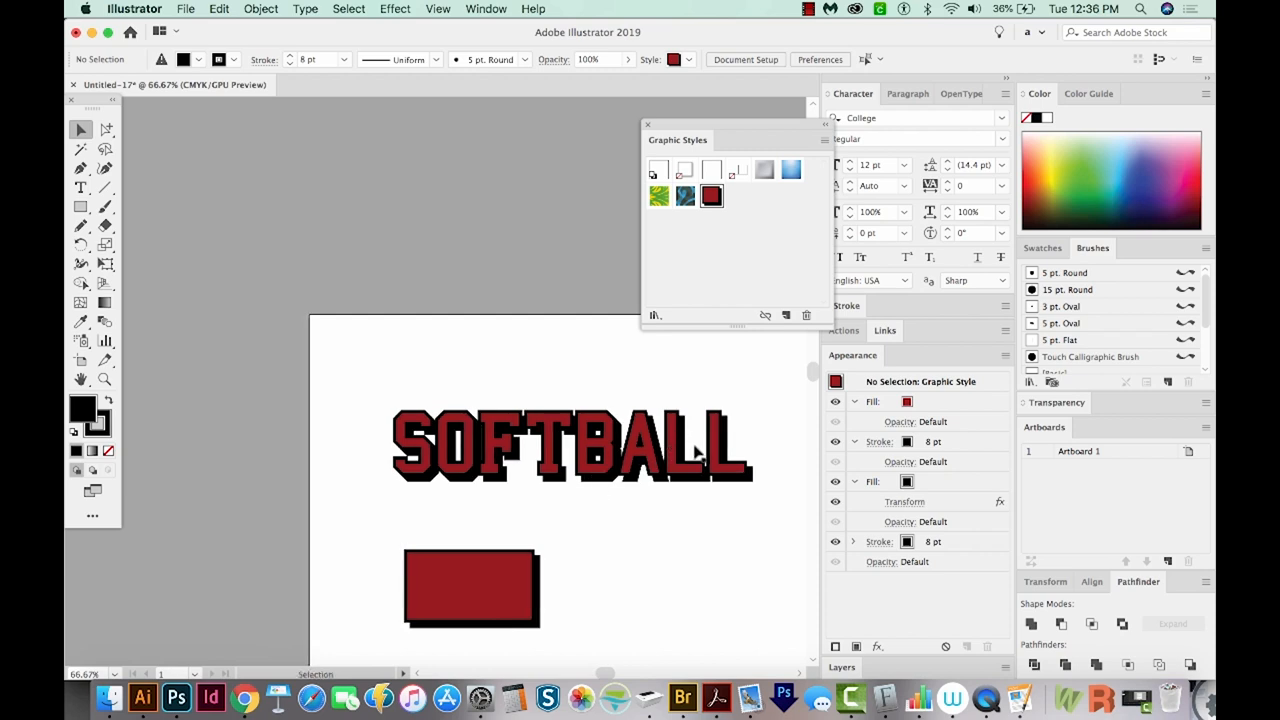
Alt-drag a duplicate of SOFTBALL off the artboard to the left and nudge it up slightly.
mouse_move(698, 452)
mouse_down()
mouse_move(282, 428)
mouse_move(240, 448)
mouse_up()
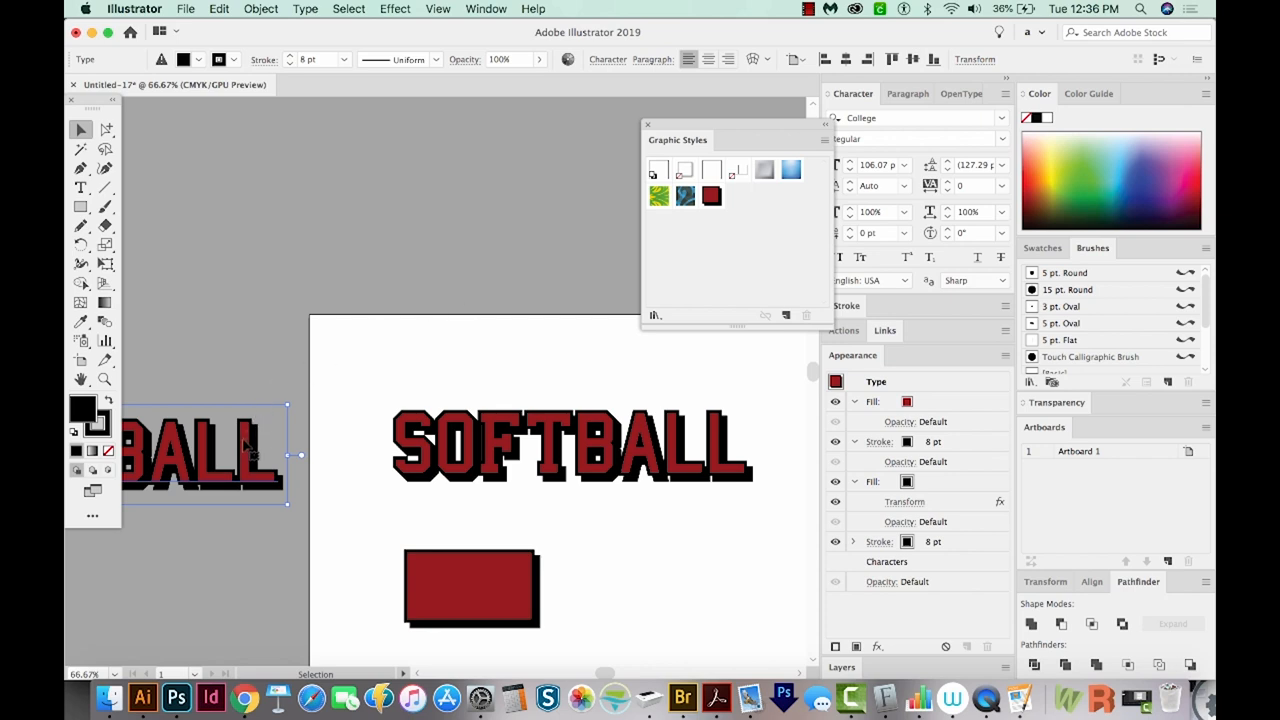
drag(244, 482, 250, 462)
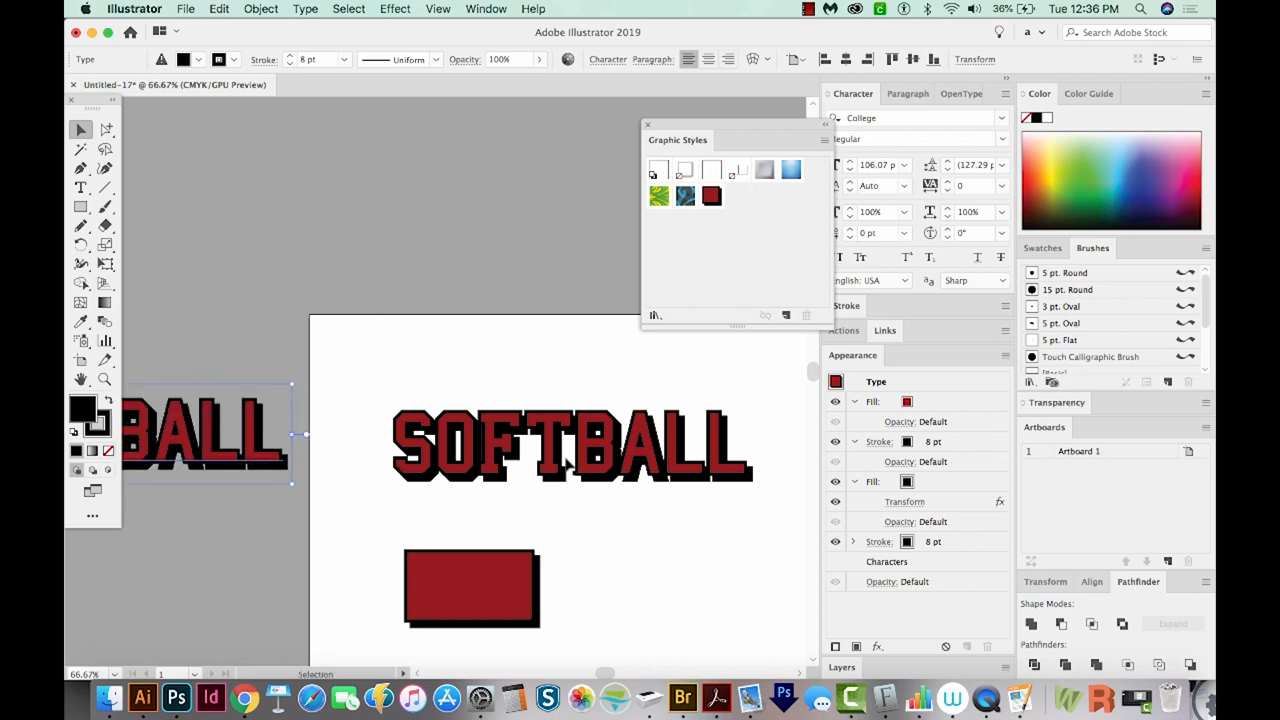
scroll(565, 462, right, 3)
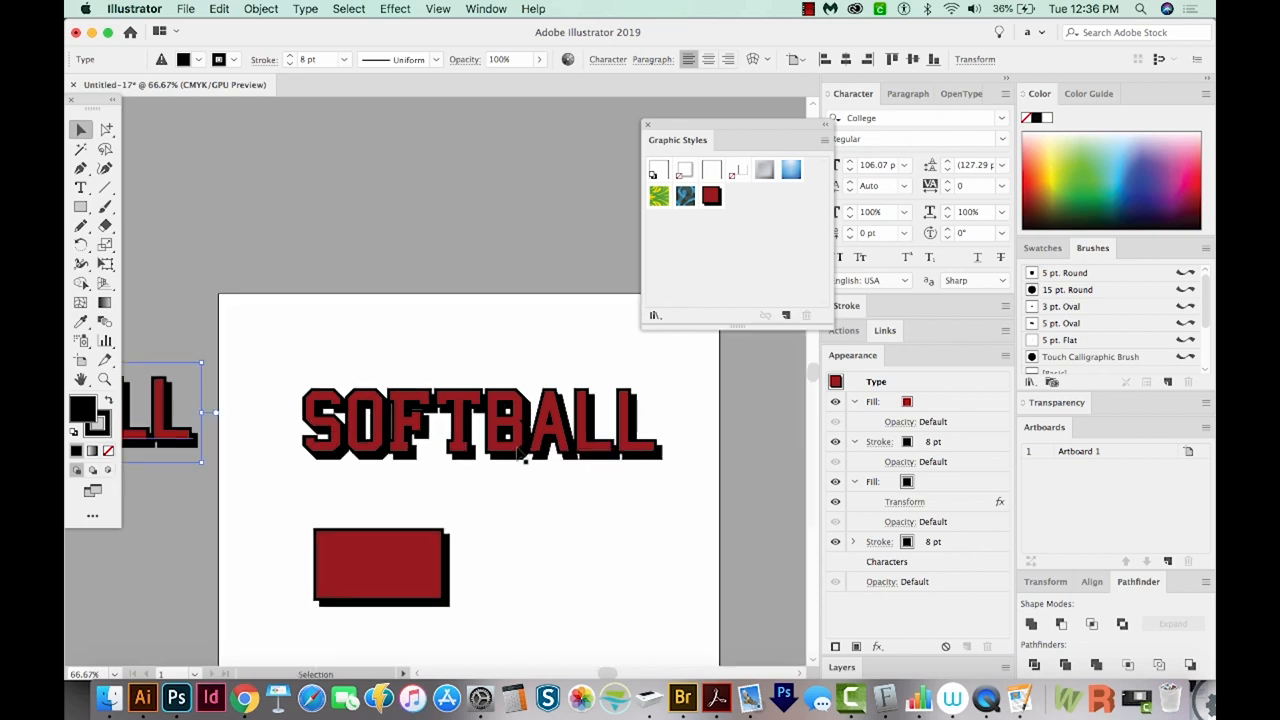
Convert the SOFTBALL text on the artboard to outlines via Type > Create Outlines.
click(524, 455)
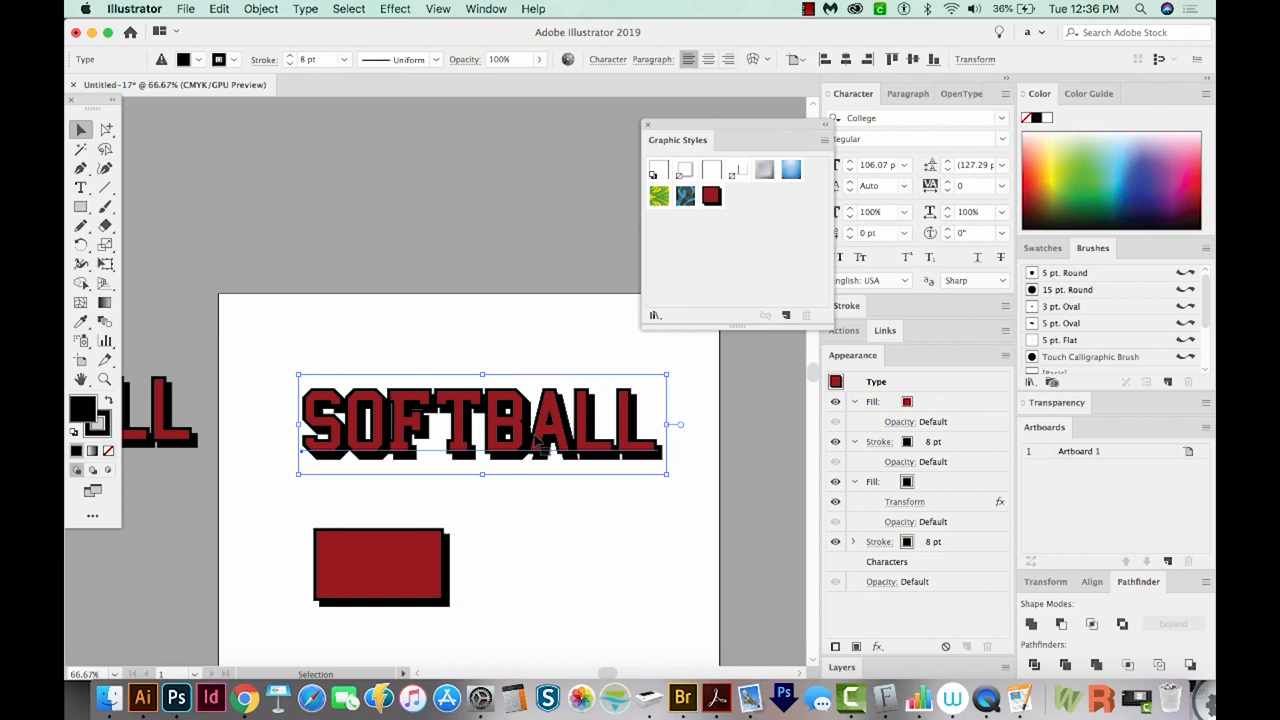
click(306, 8)
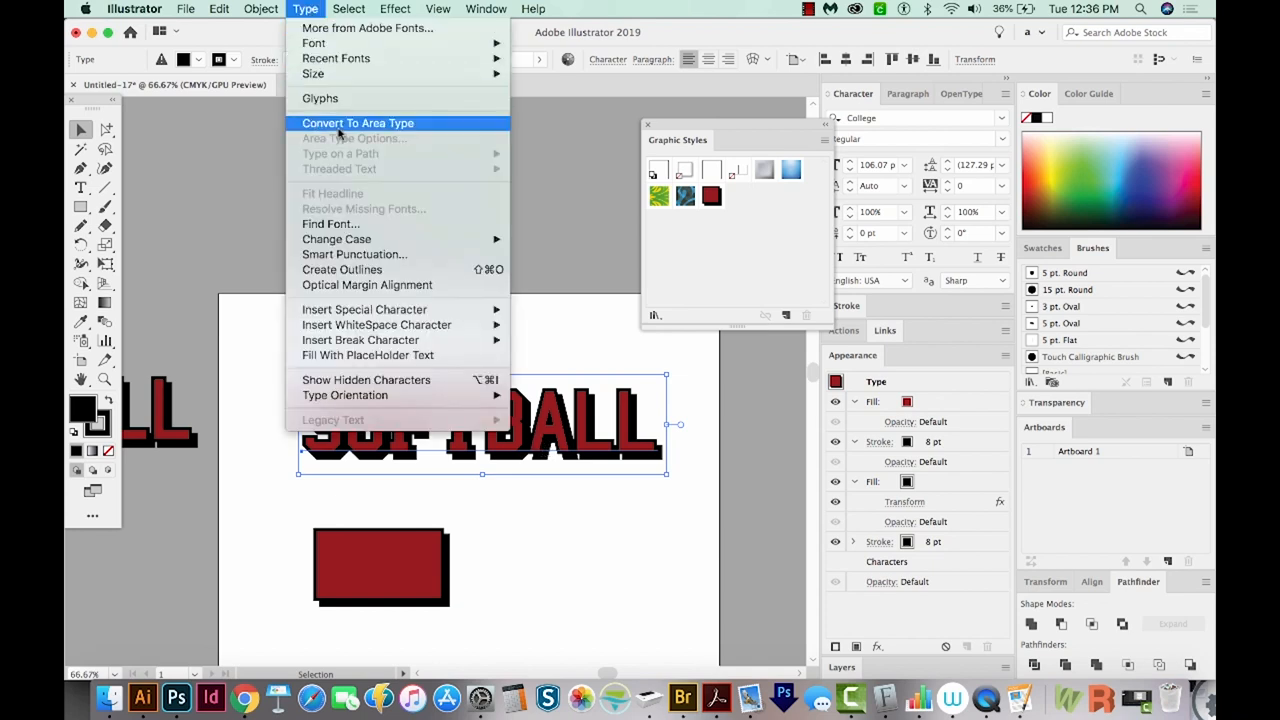
click(342, 269)
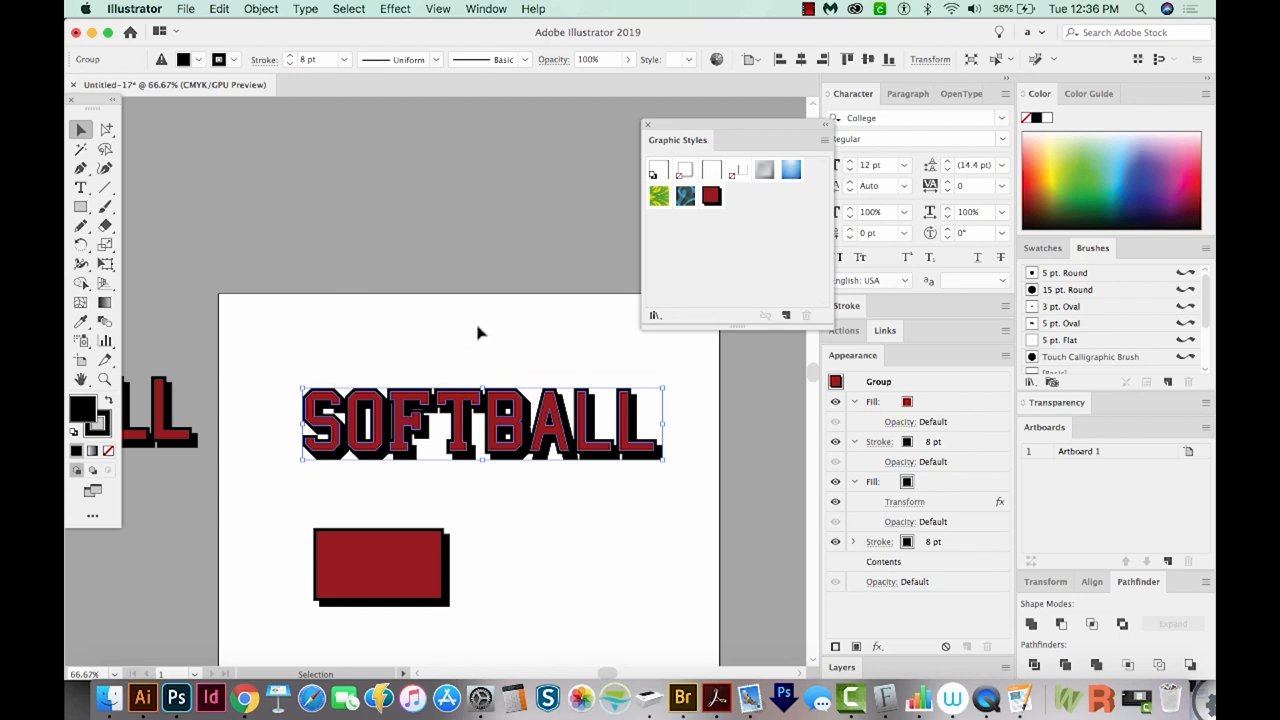
Compare the outlined letters in wireframe Outline view and full-colour Preview.
key(super+y)
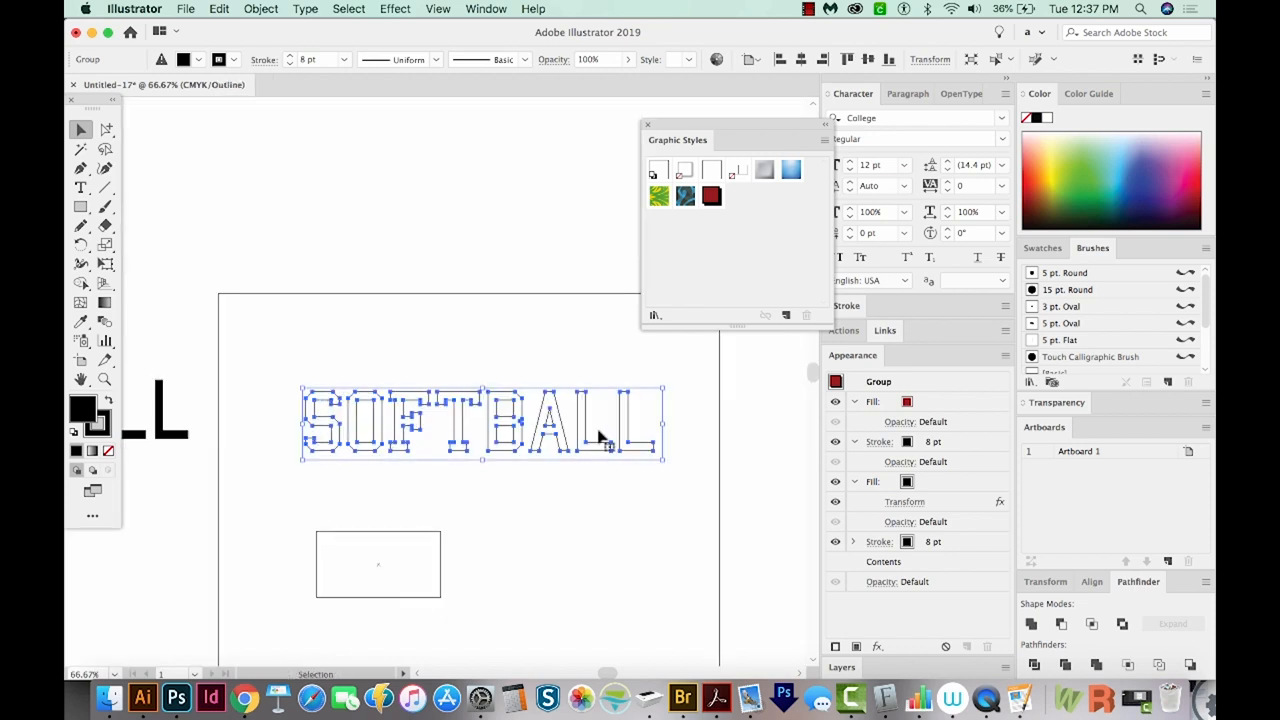
drag(450, 438, 604, 442)
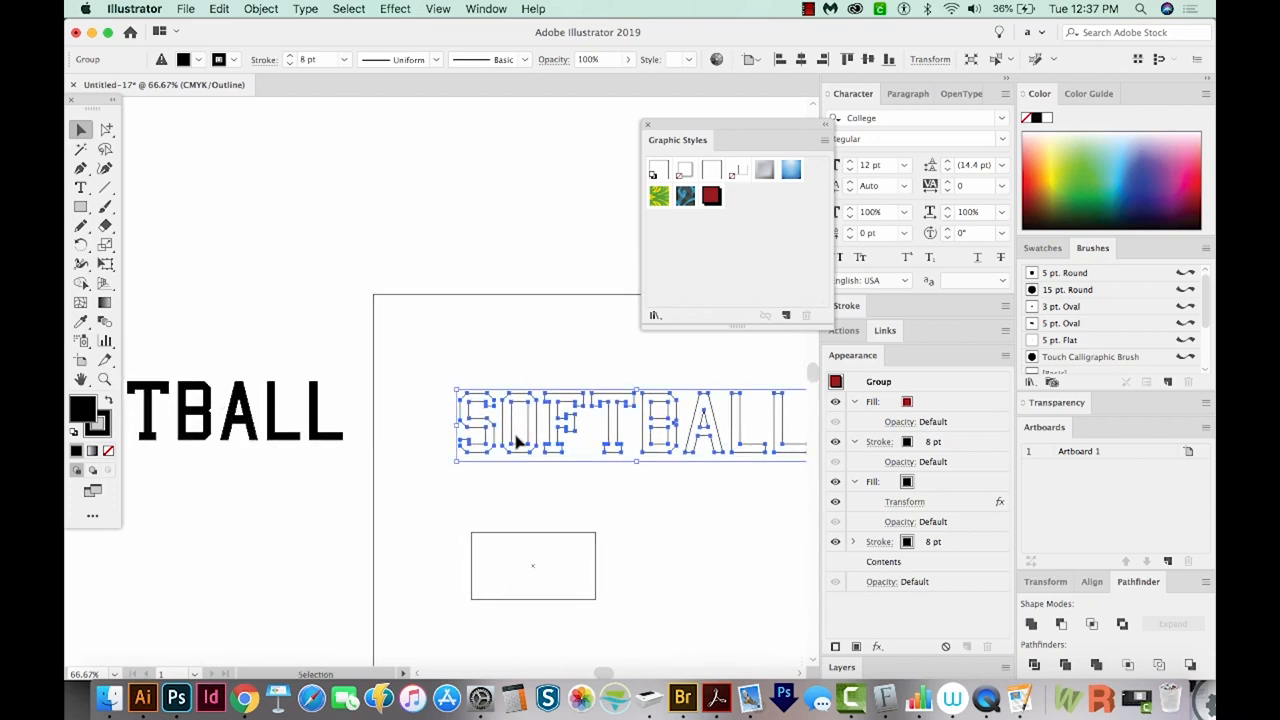
key(h)
drag(537, 421, 404, 432)
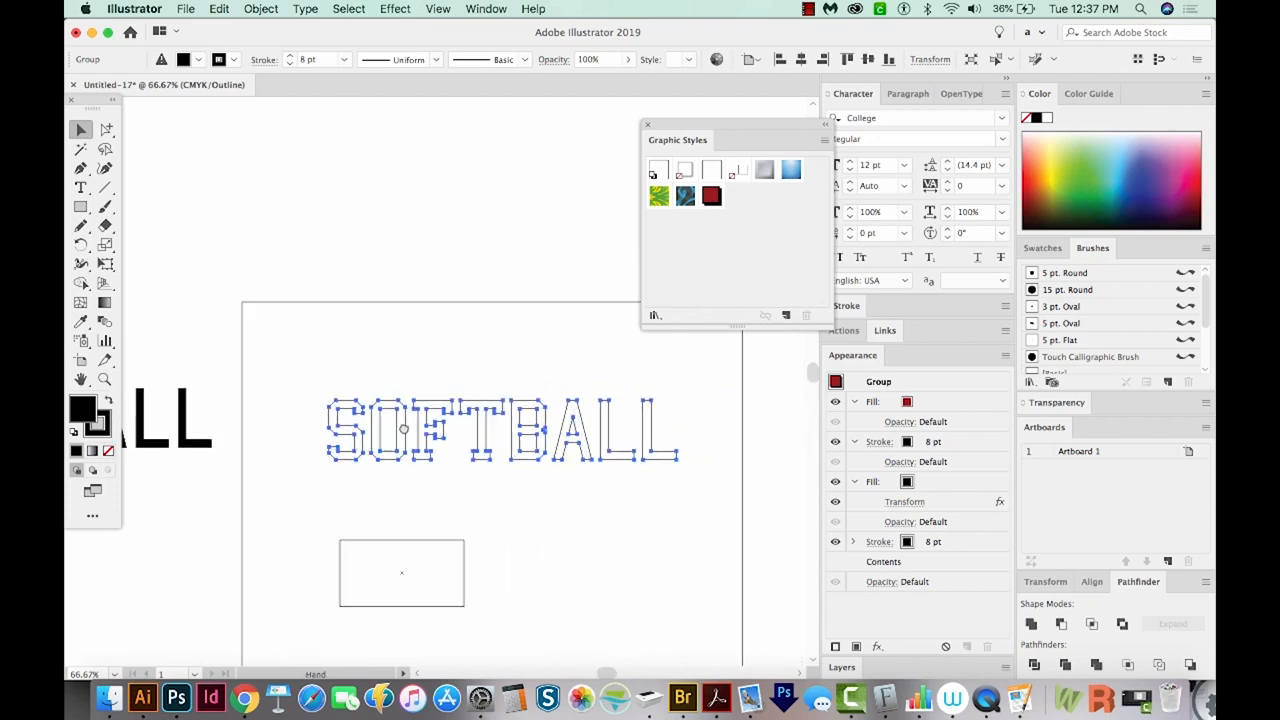
key(super+y)
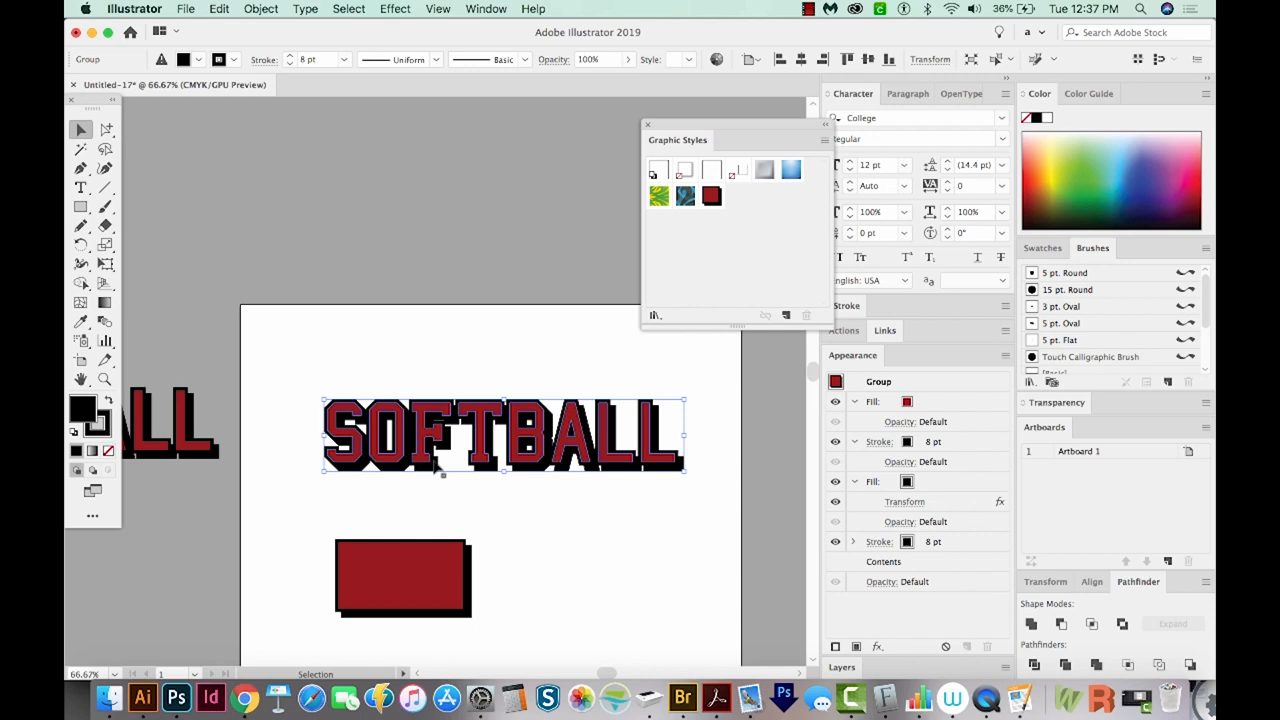
click(443, 470)
key(super+y)
key(super+y)
key(super+y)
key(super+y)
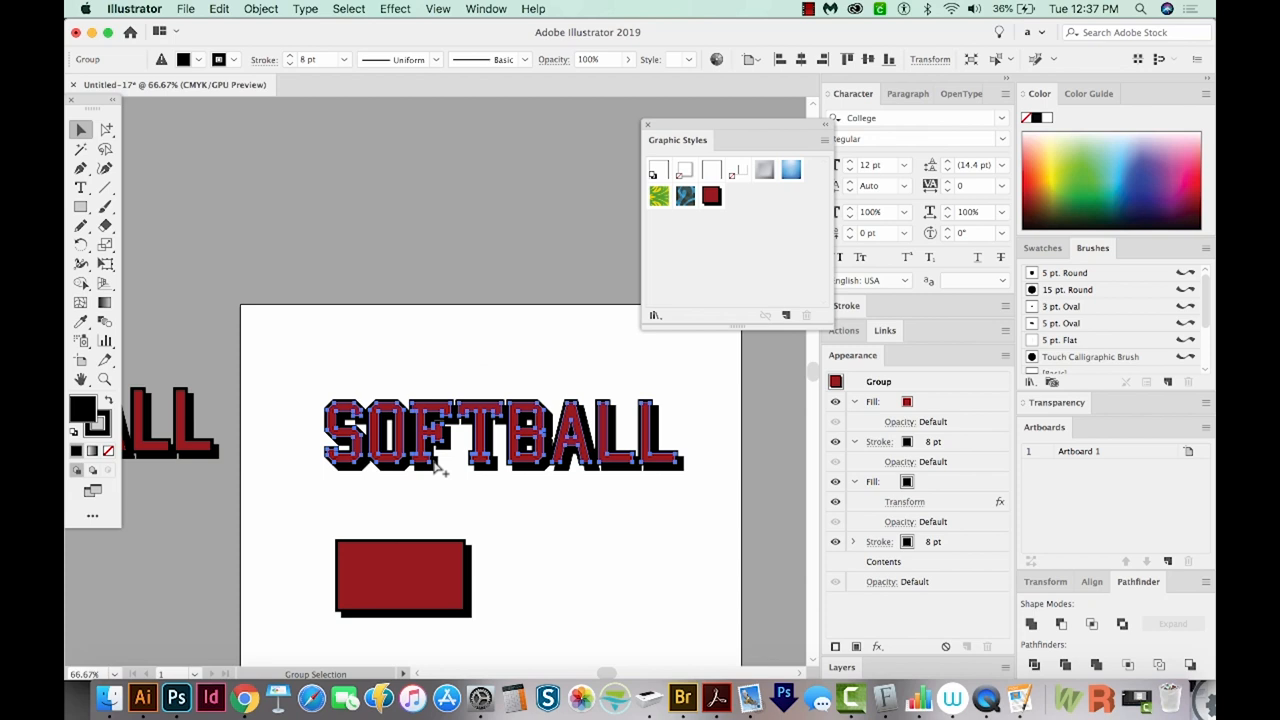
Reselect the SOFTBALL letter group and inspect its anchor points in Outline view.
key(v)
click(445, 460)
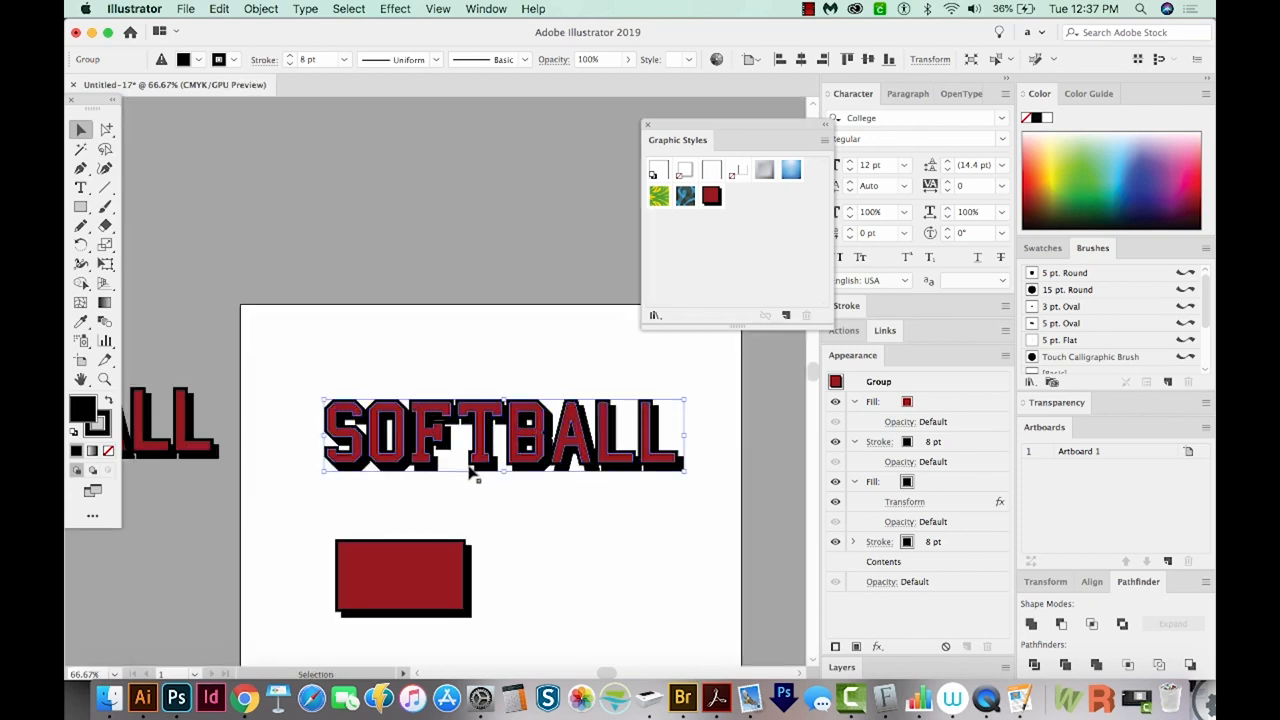
key(a)
key(super+y)
key(super+y)
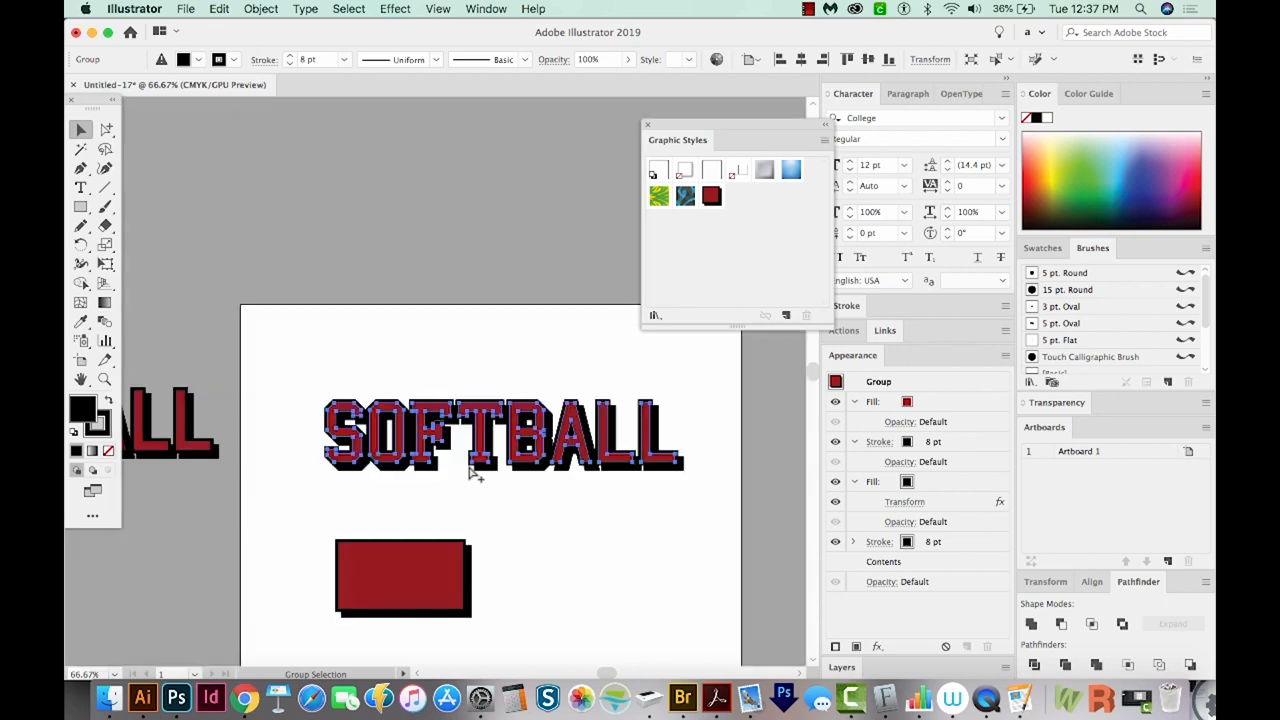
key(v)
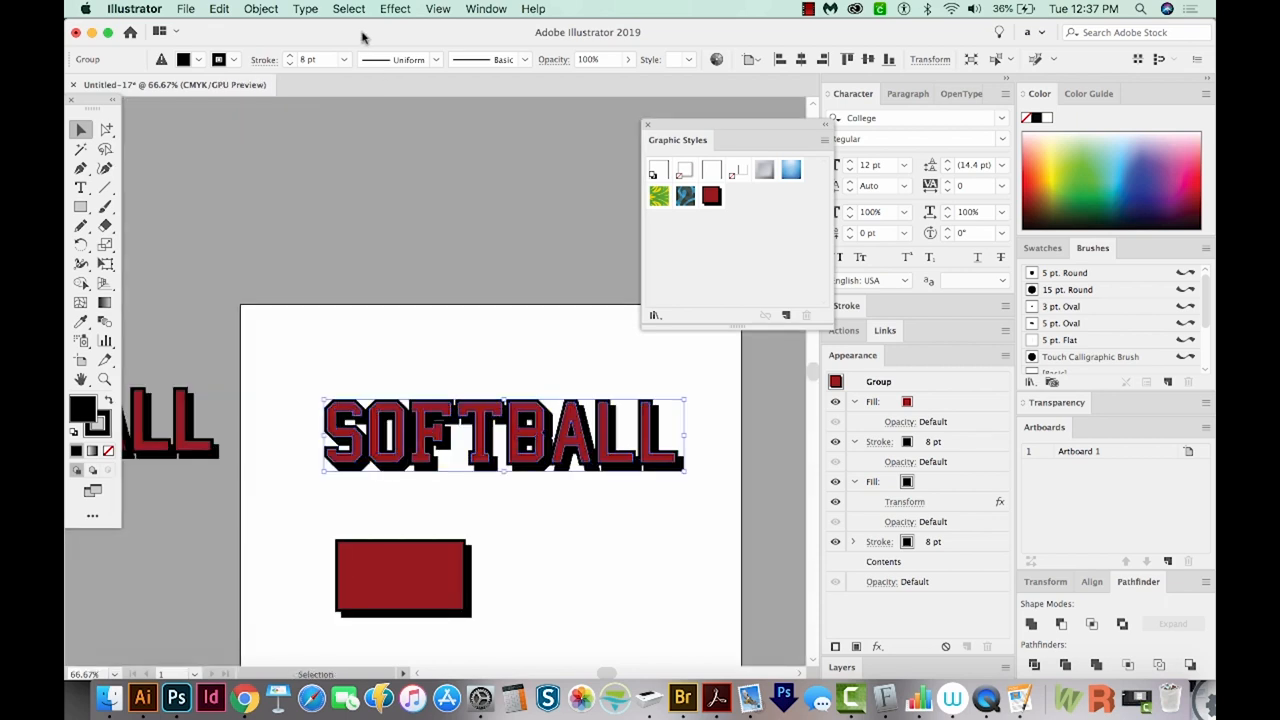
Expand the letters' live fill, stroke and shadow effects with Object > Expand Appearance and check the paths in Outline view.
click(261, 9)
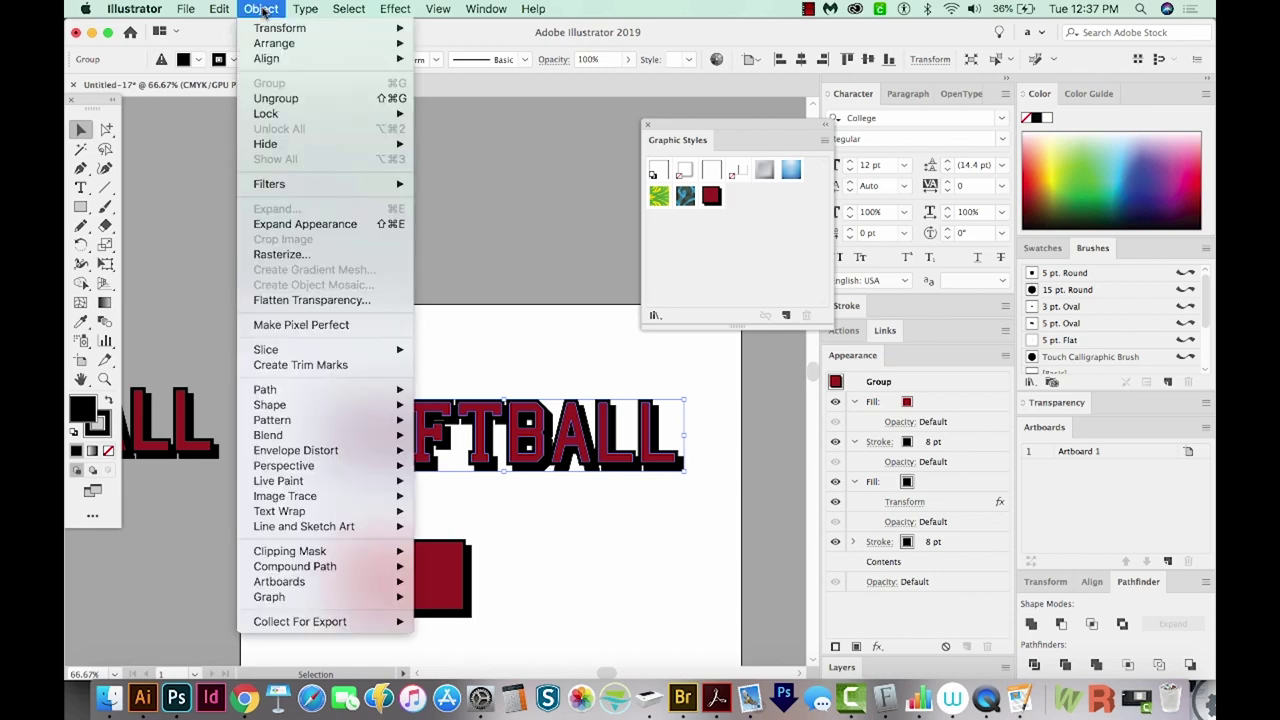
click(298, 224)
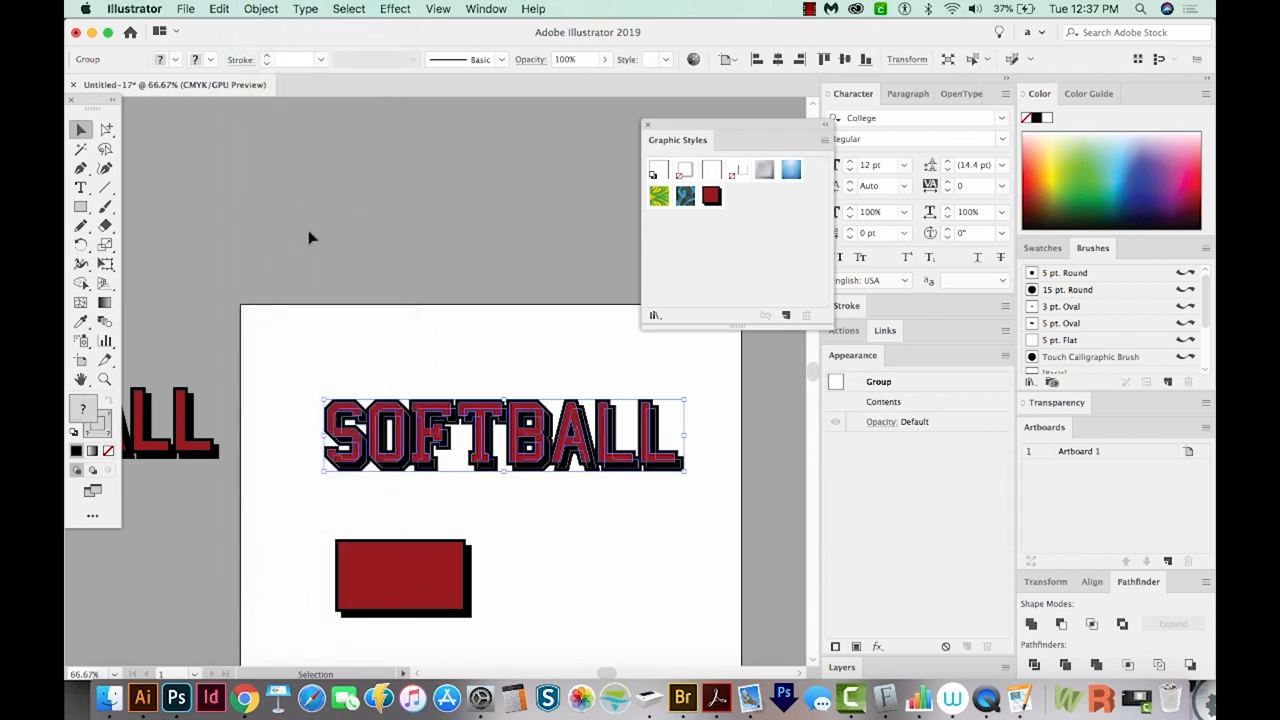
key(super+y)
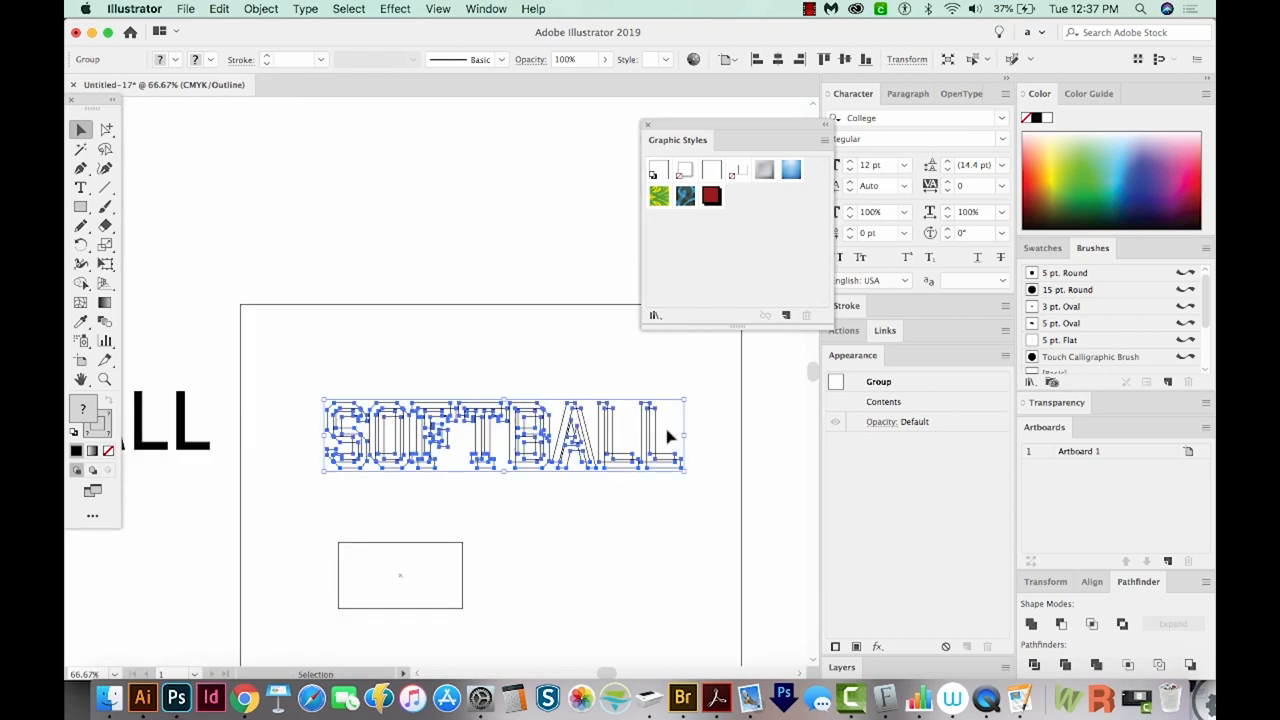
key(alt)
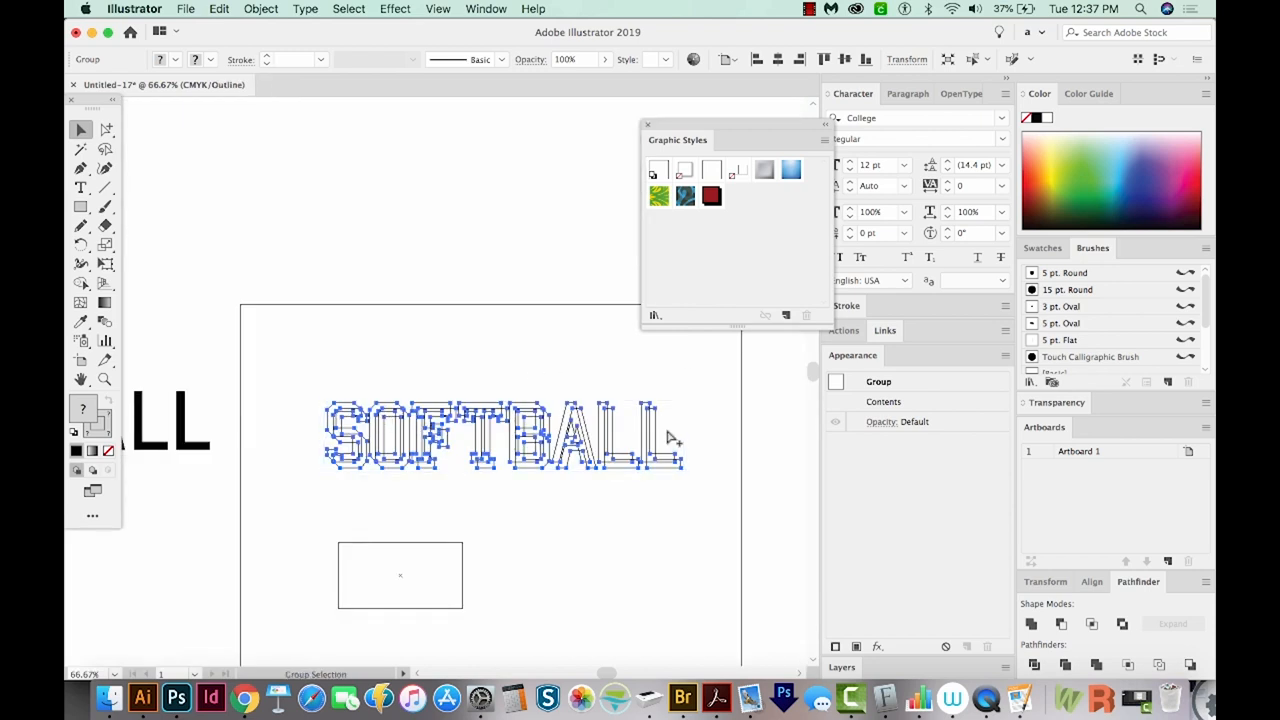
key(super+y)
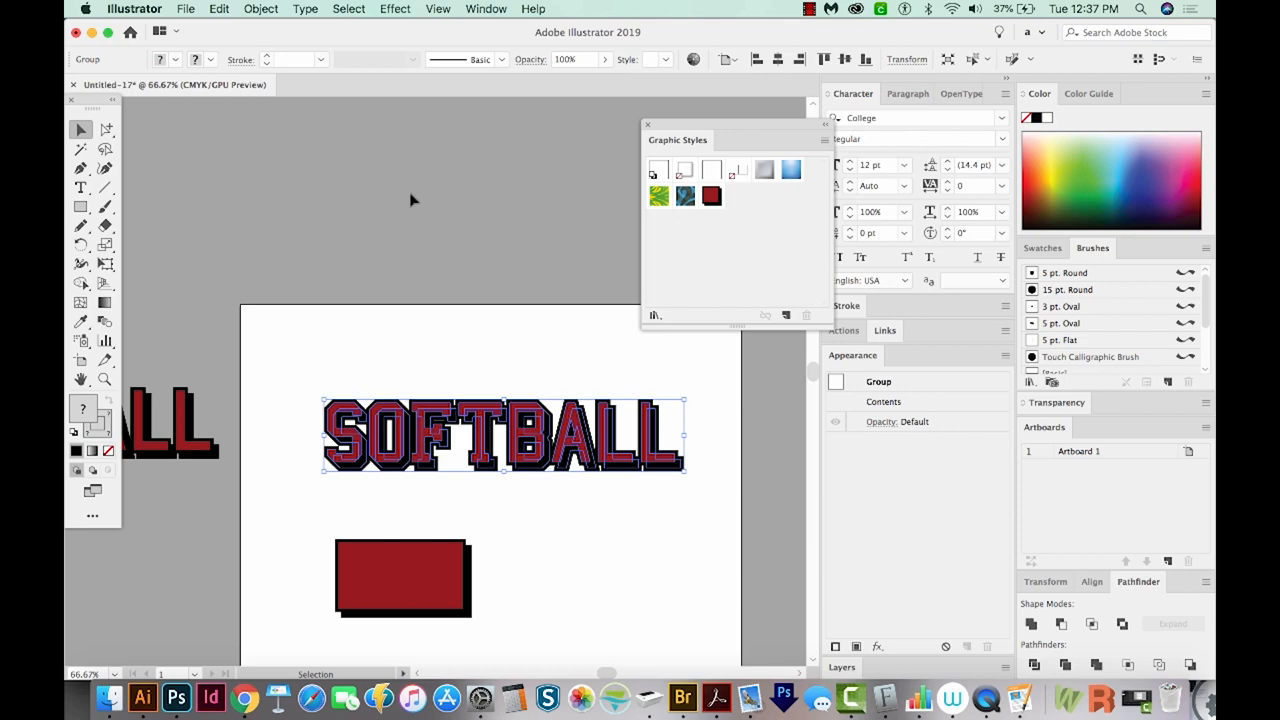
Expand the letters' remaining fill and stroke into filled shapes with Object > Expand, both options checked.
click(261, 8)
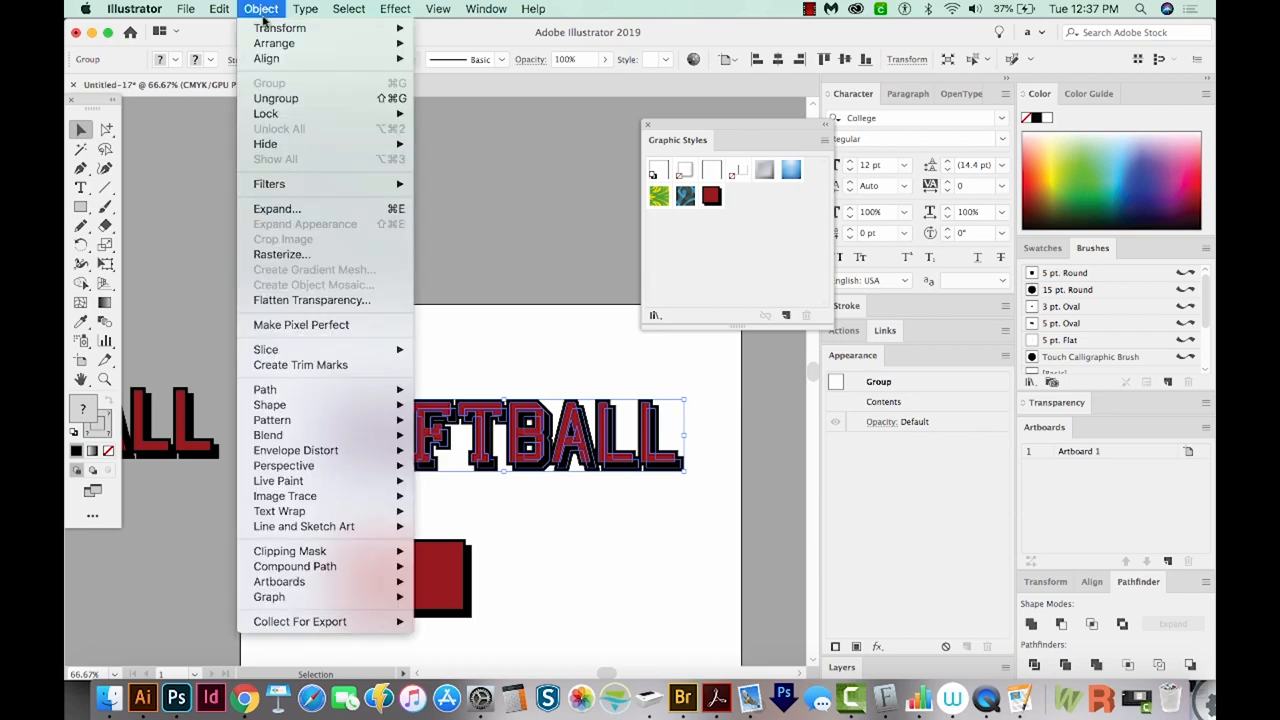
click(279, 215)
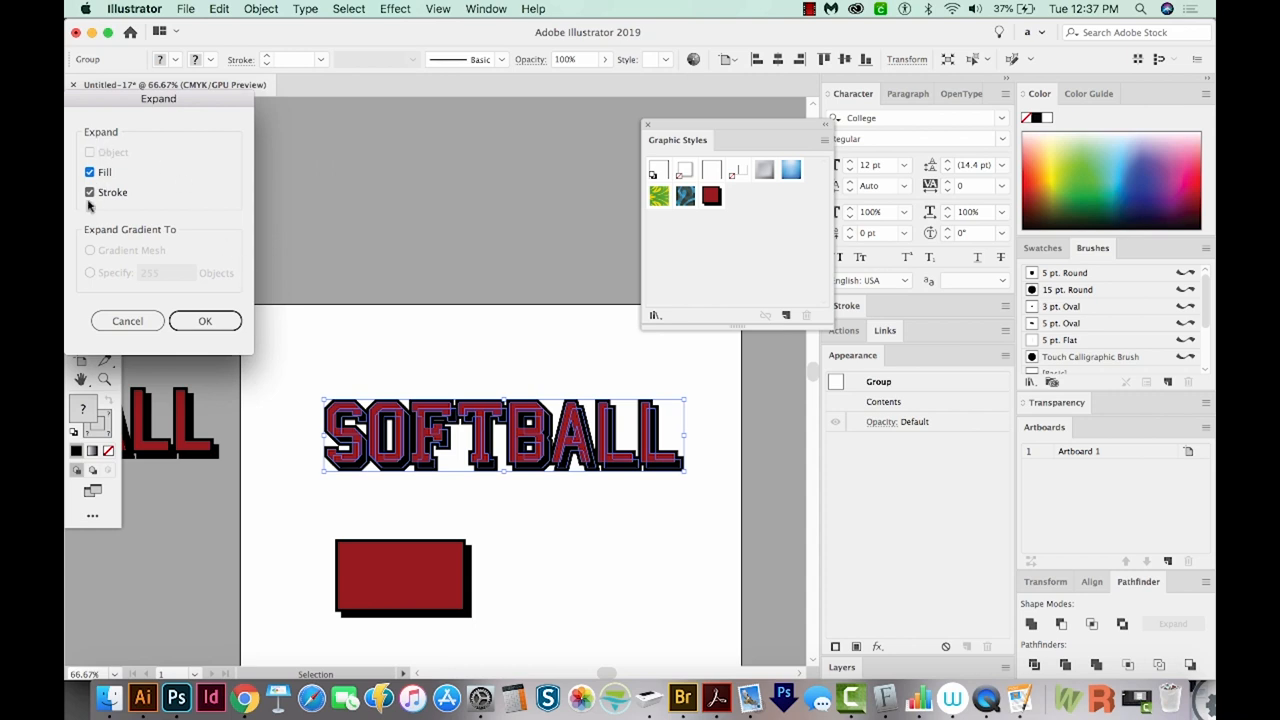
click(205, 321)
key(z)
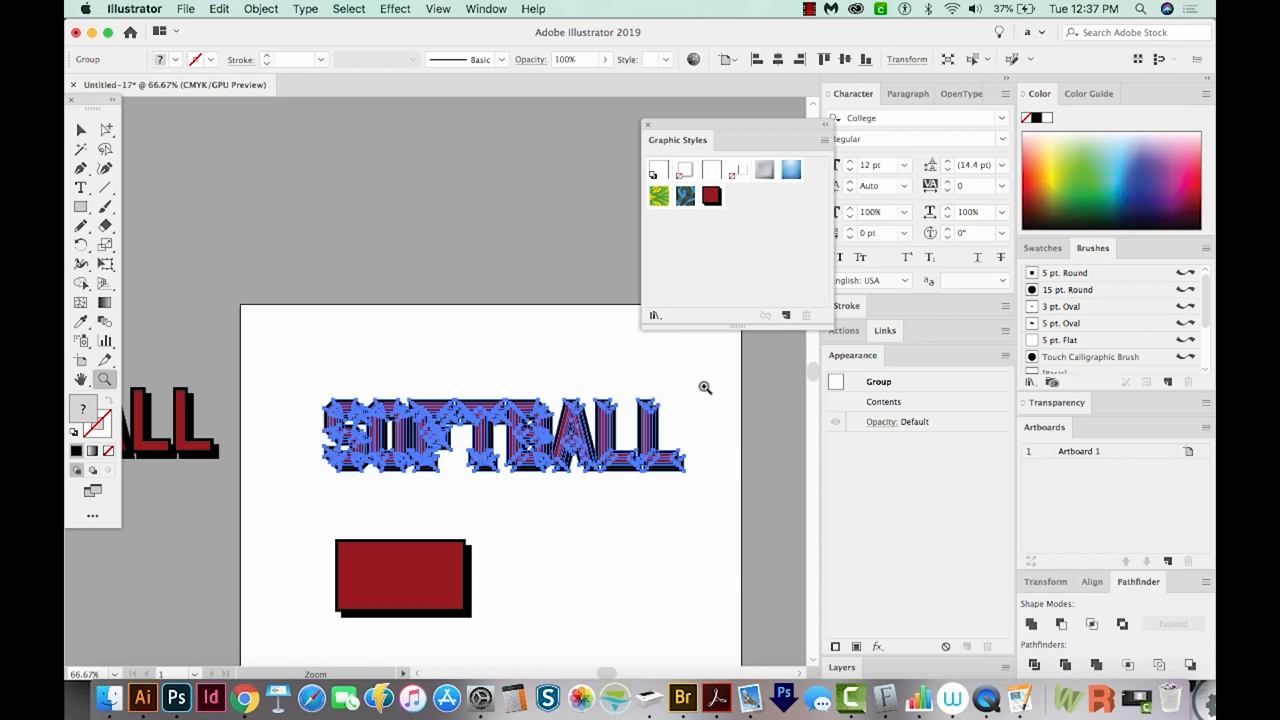
drag(610, 385, 700, 500)
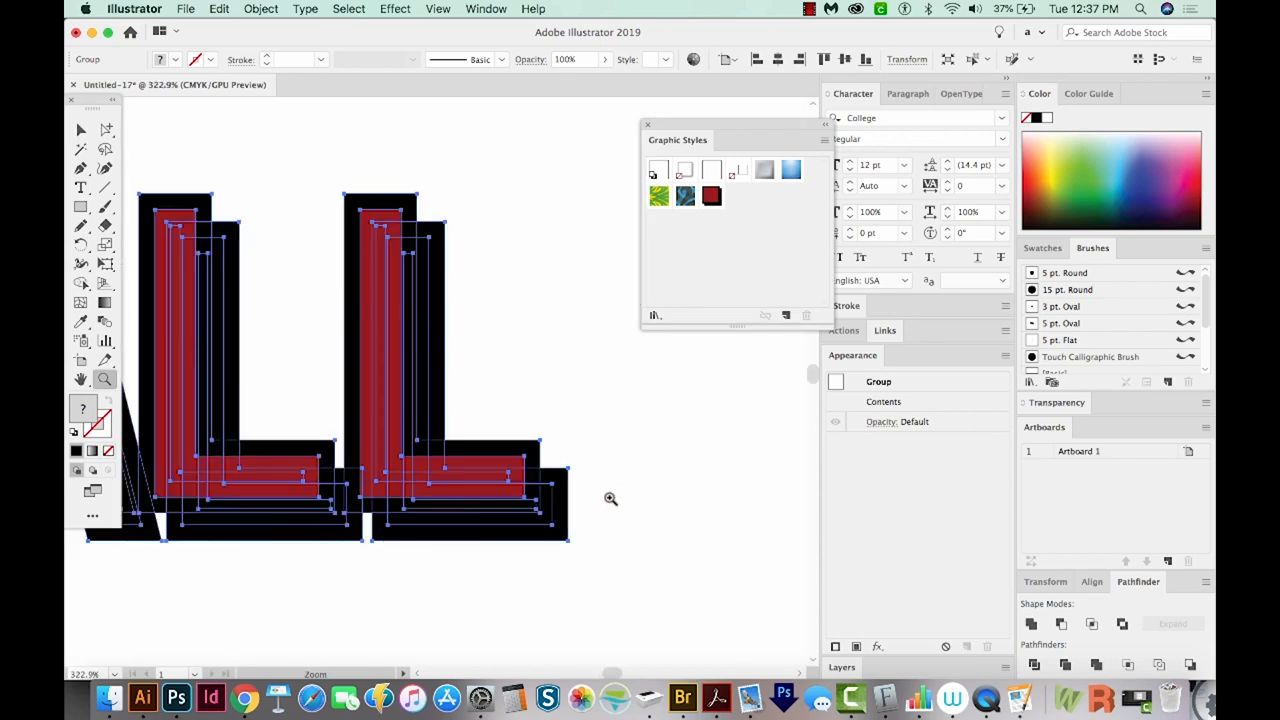
key(h)
drag(435, 388, 531, 441)
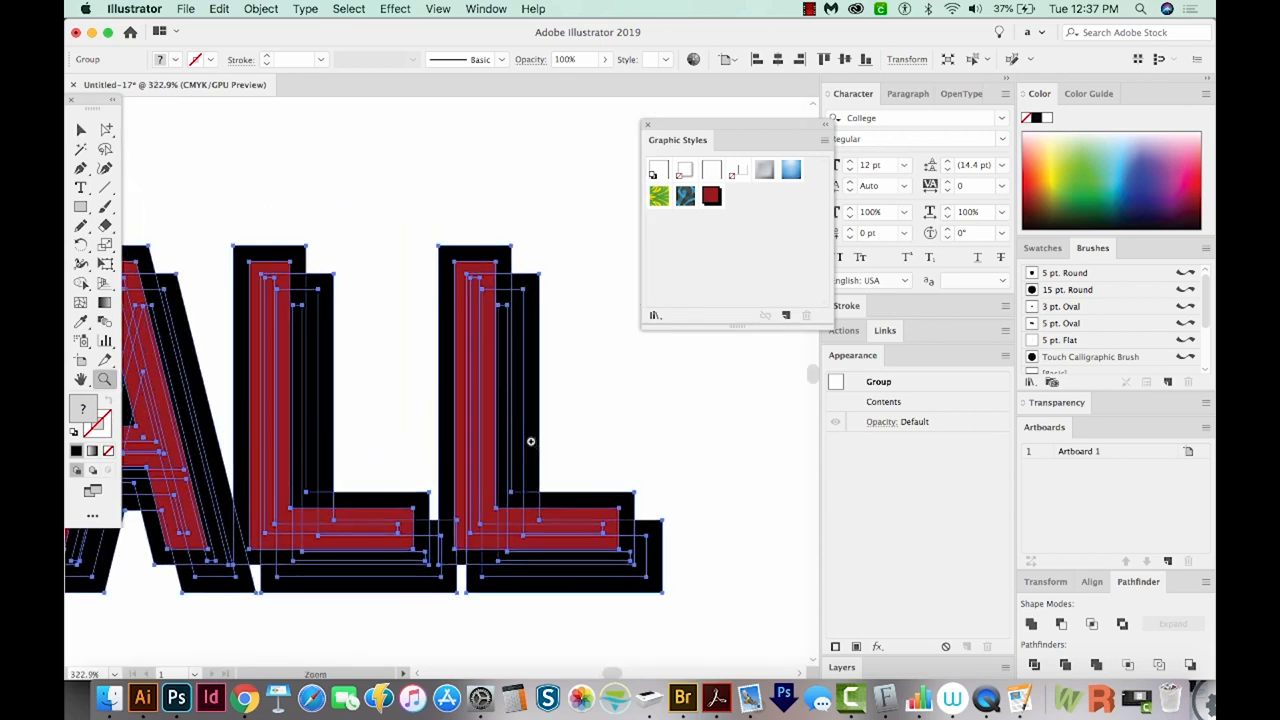
key(super+y)
key(v)
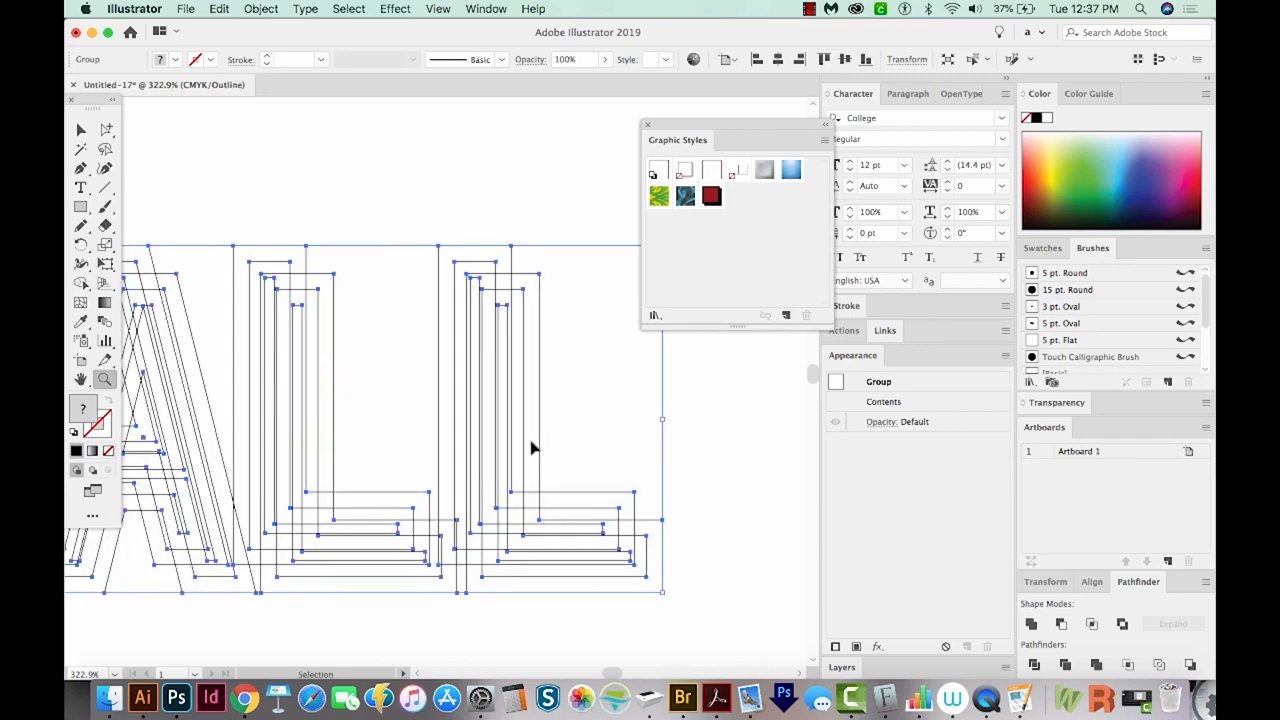
key(super+y)
key(super+y)
key(super+y)
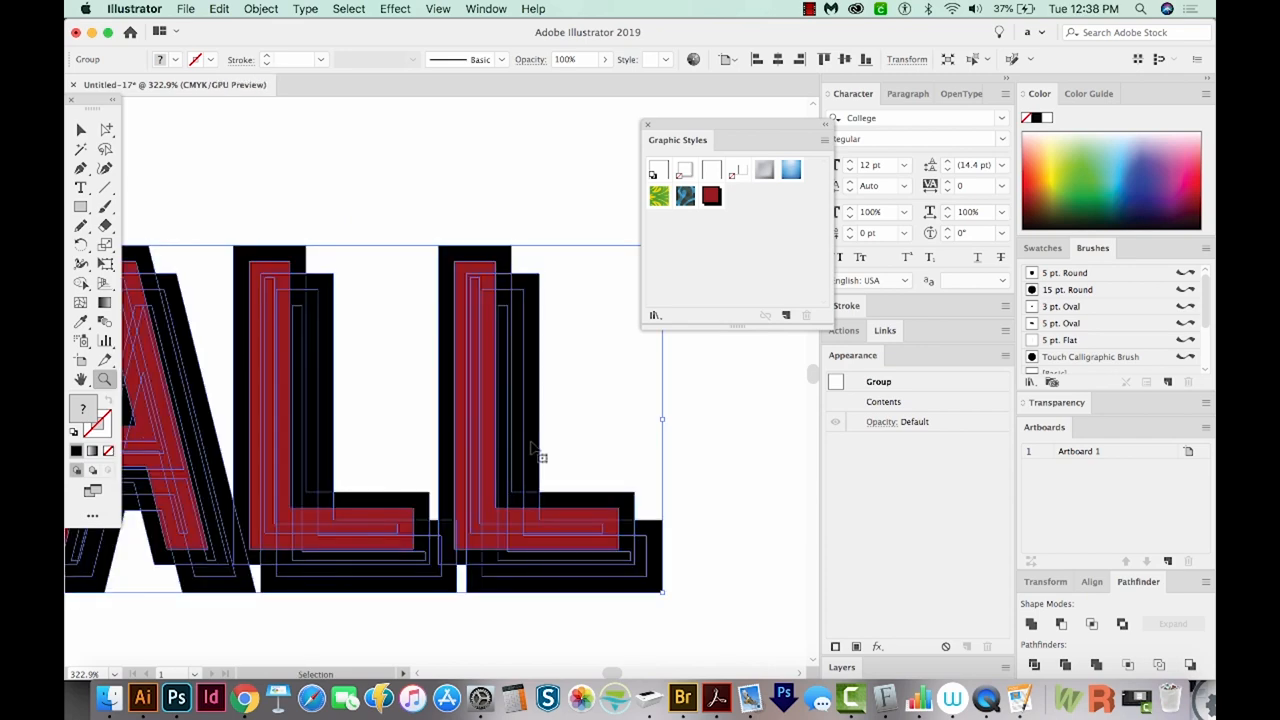
key(z)
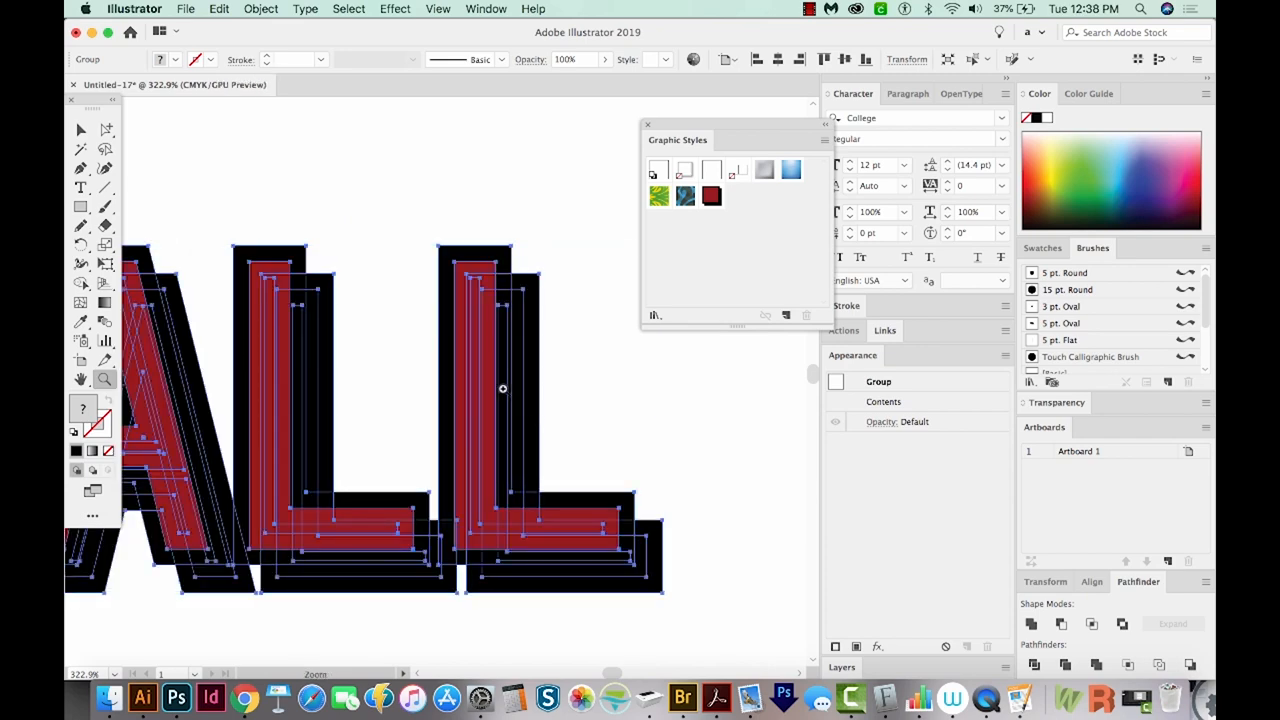
scroll(503, 388, down, 5)
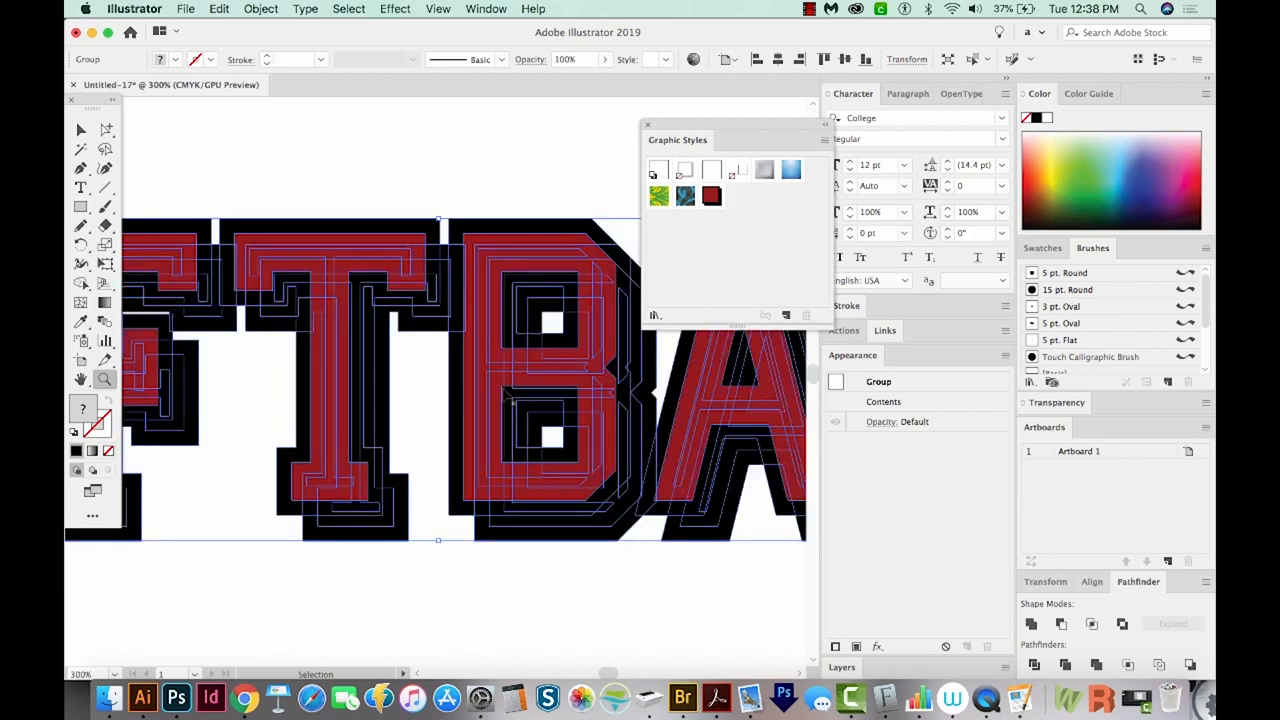
drag(493, 418, 622, 500)
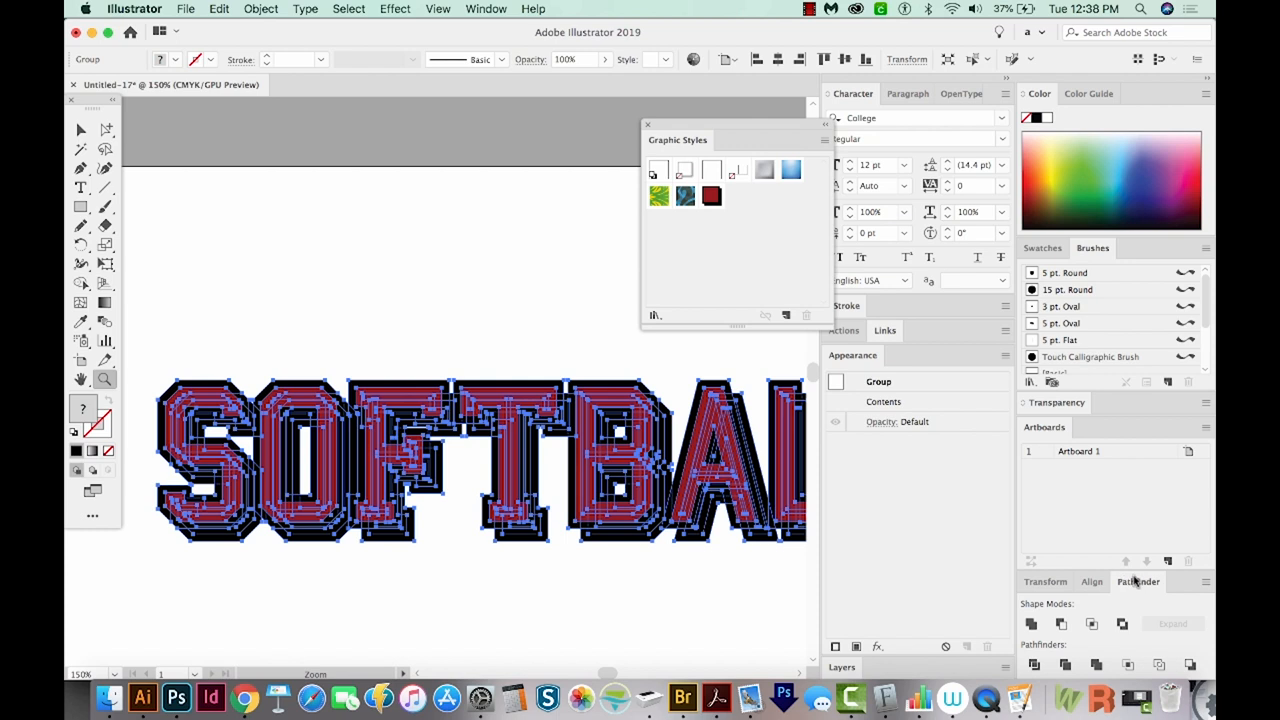
Split SOFTBALL's overlapping shapes into separate pieces with Pathfinder Divide, then look closer at the T.
click(486, 8)
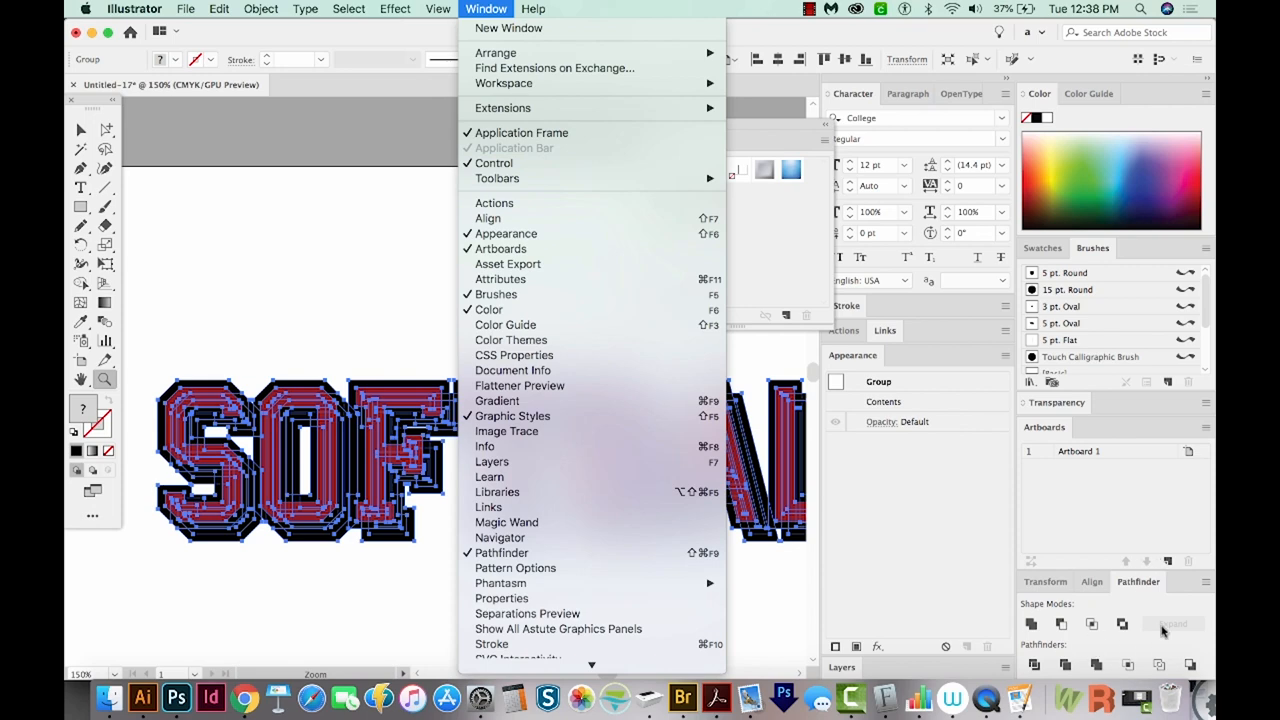
click(1060, 652)
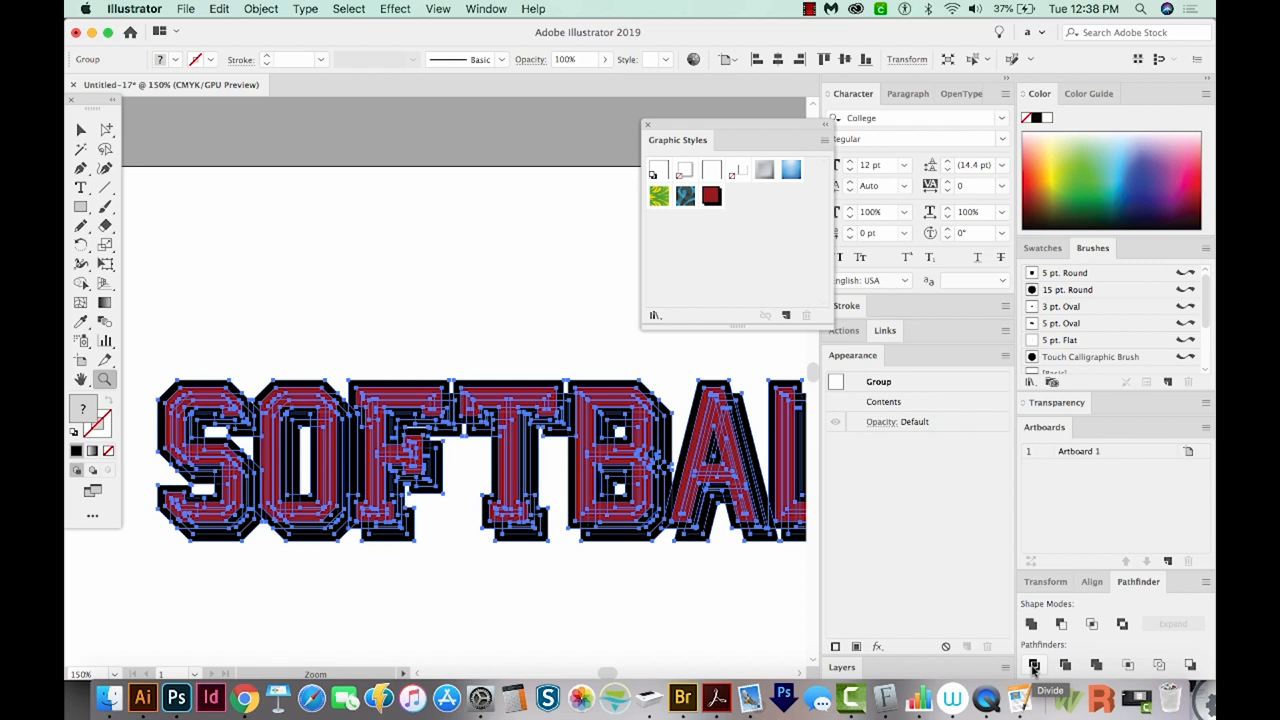
click(1035, 665)
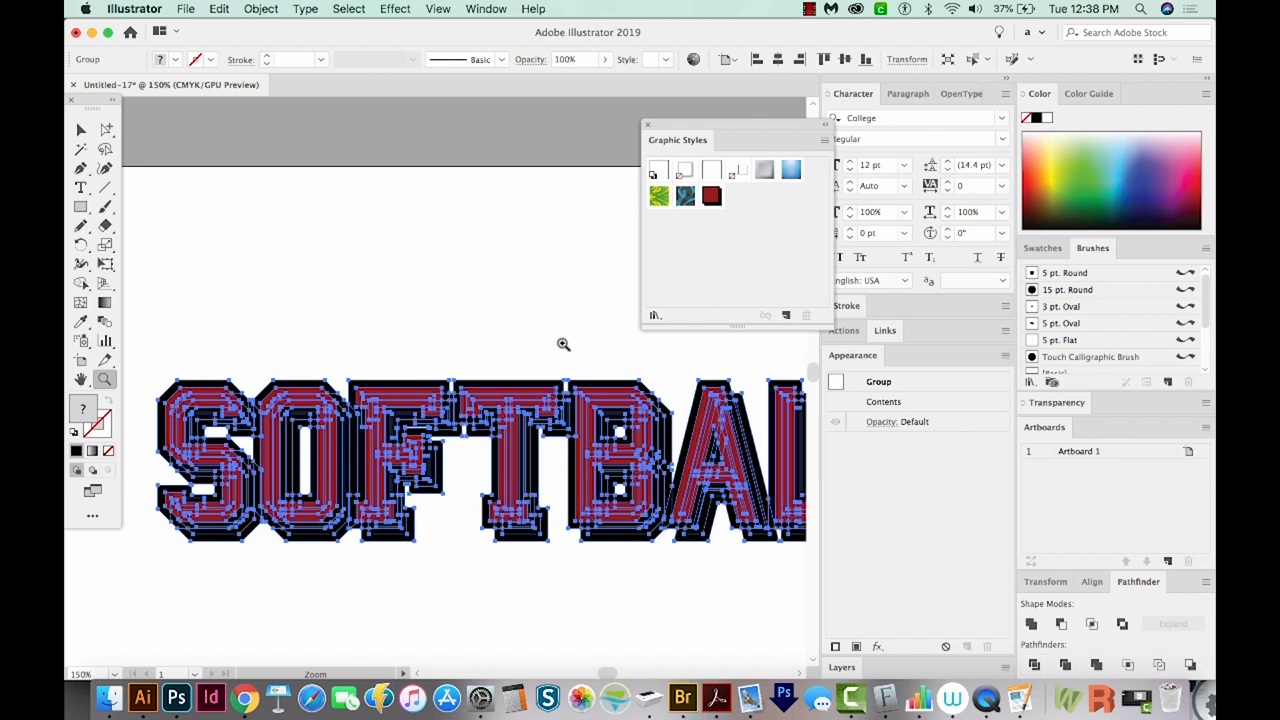
click(500, 490)
key(v)
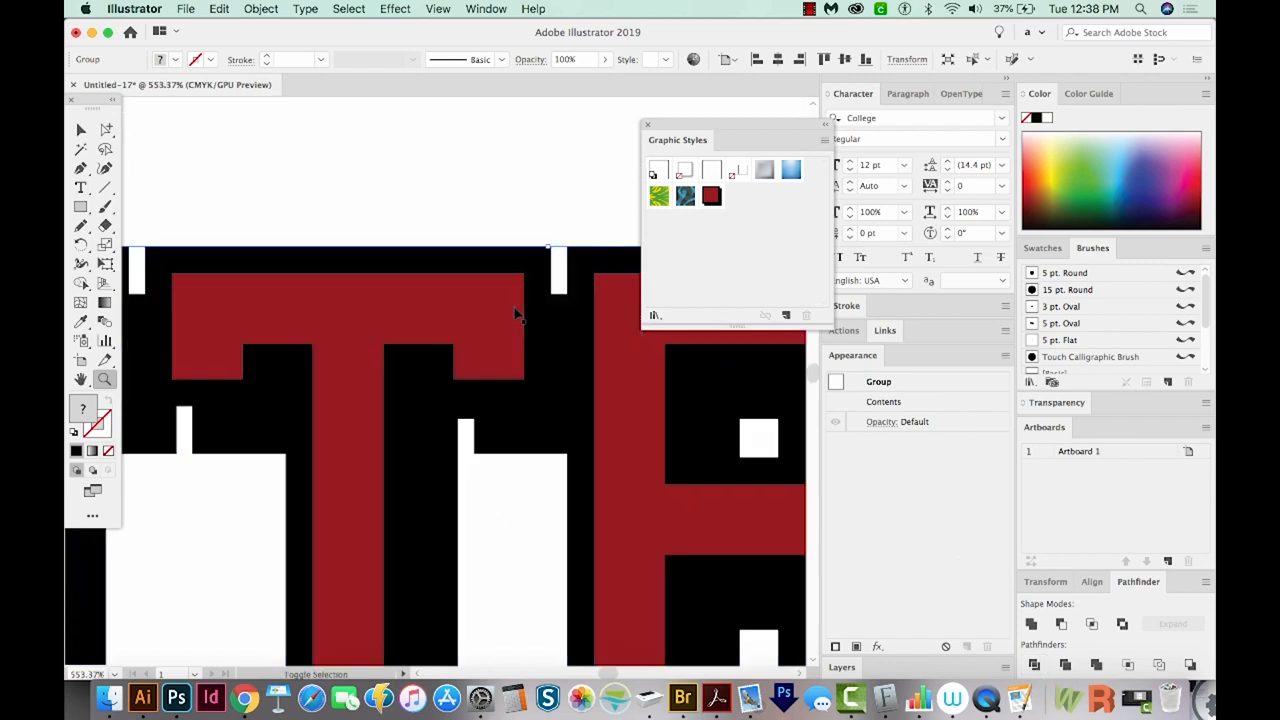
key(super+shift+a)
key(a)
click(500, 290)
key(shift+Up)
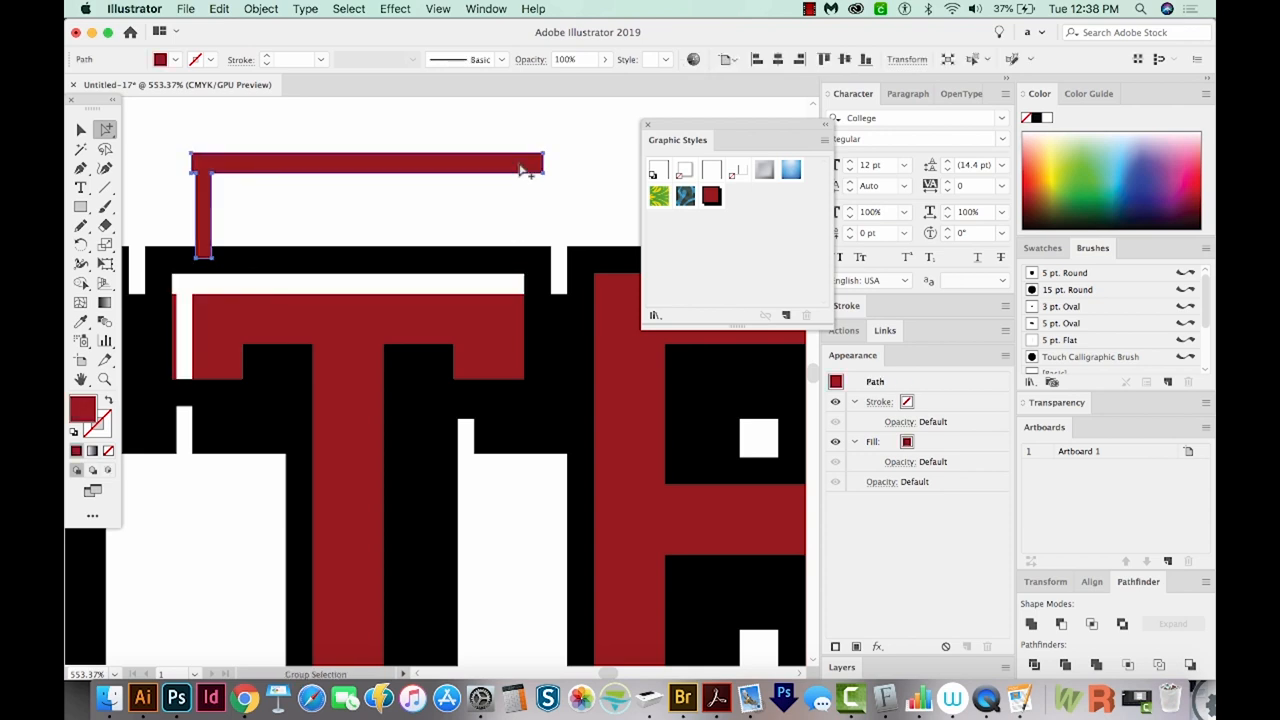
click(500, 312)
key(shift+Up)
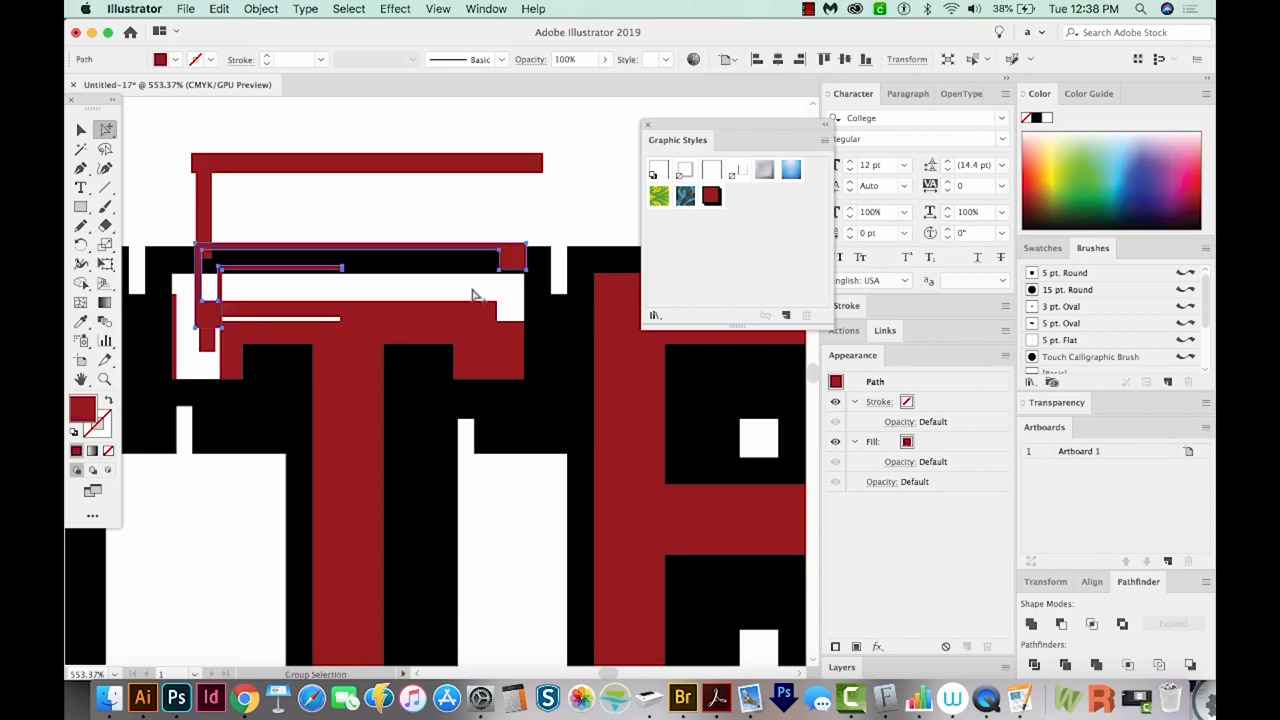
drag(471, 310, 408, 271)
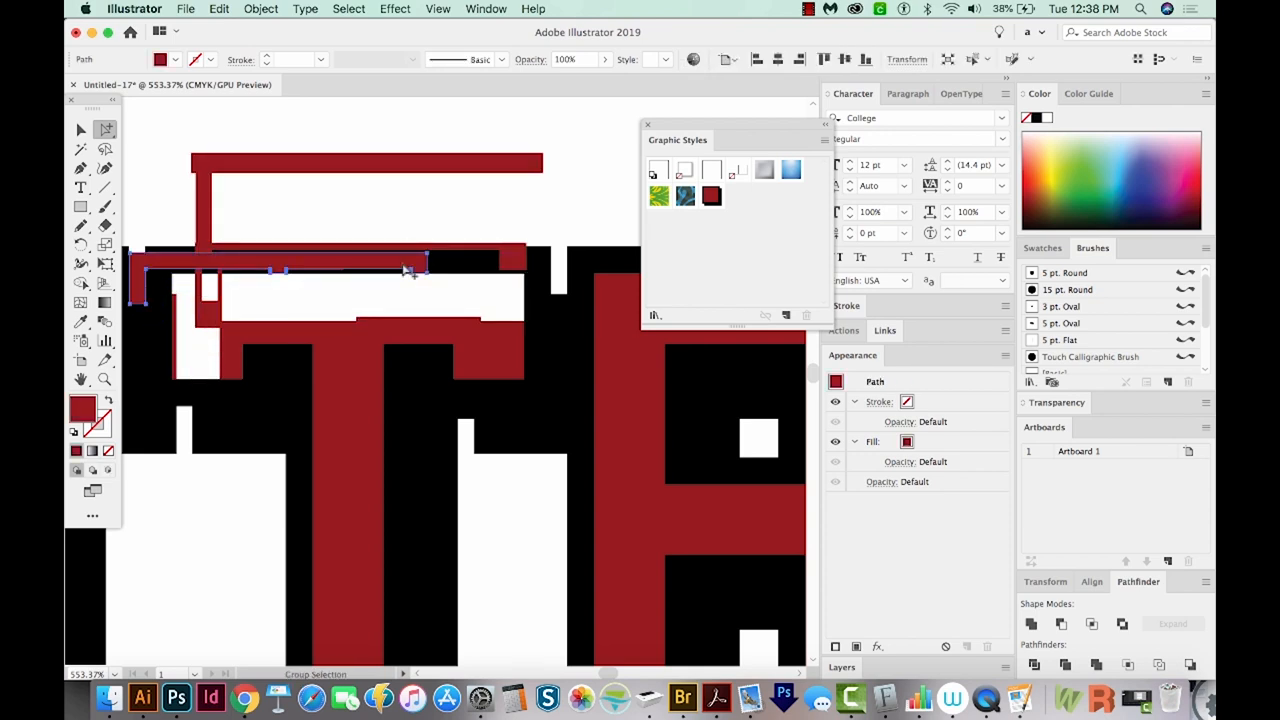
key(super+z)
key(super+z)
key(super+z)
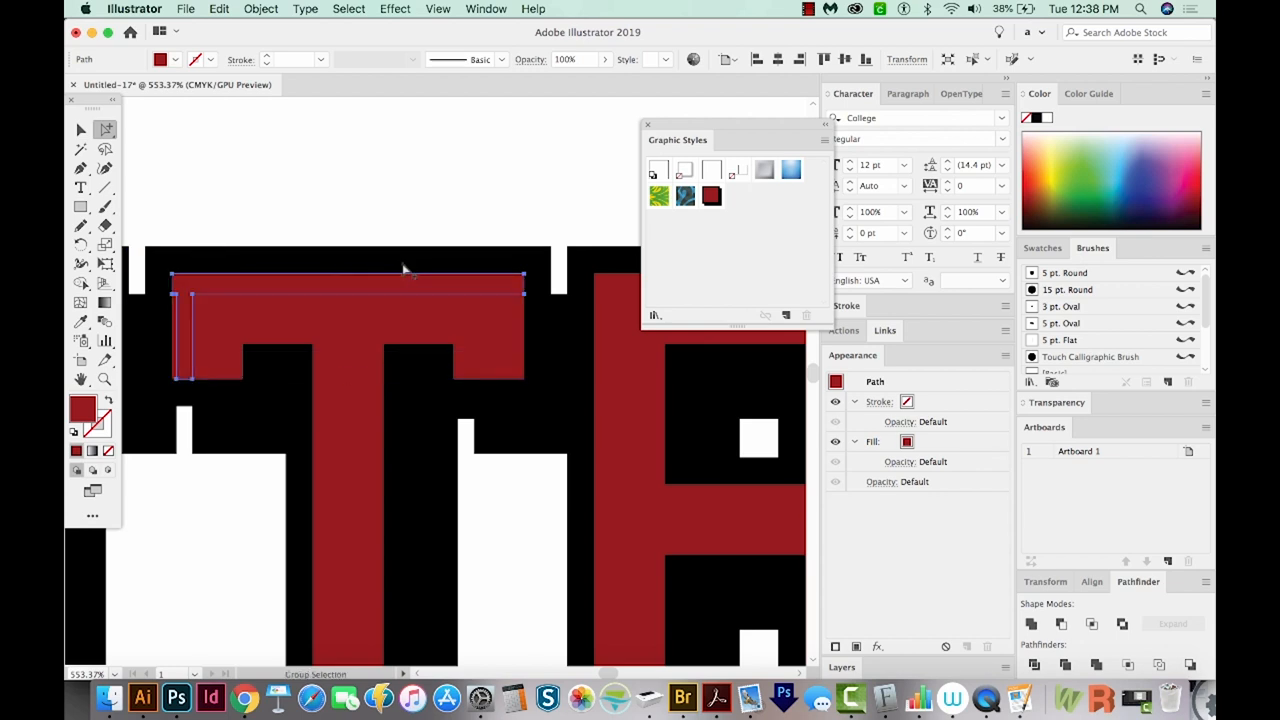
key(super+z)
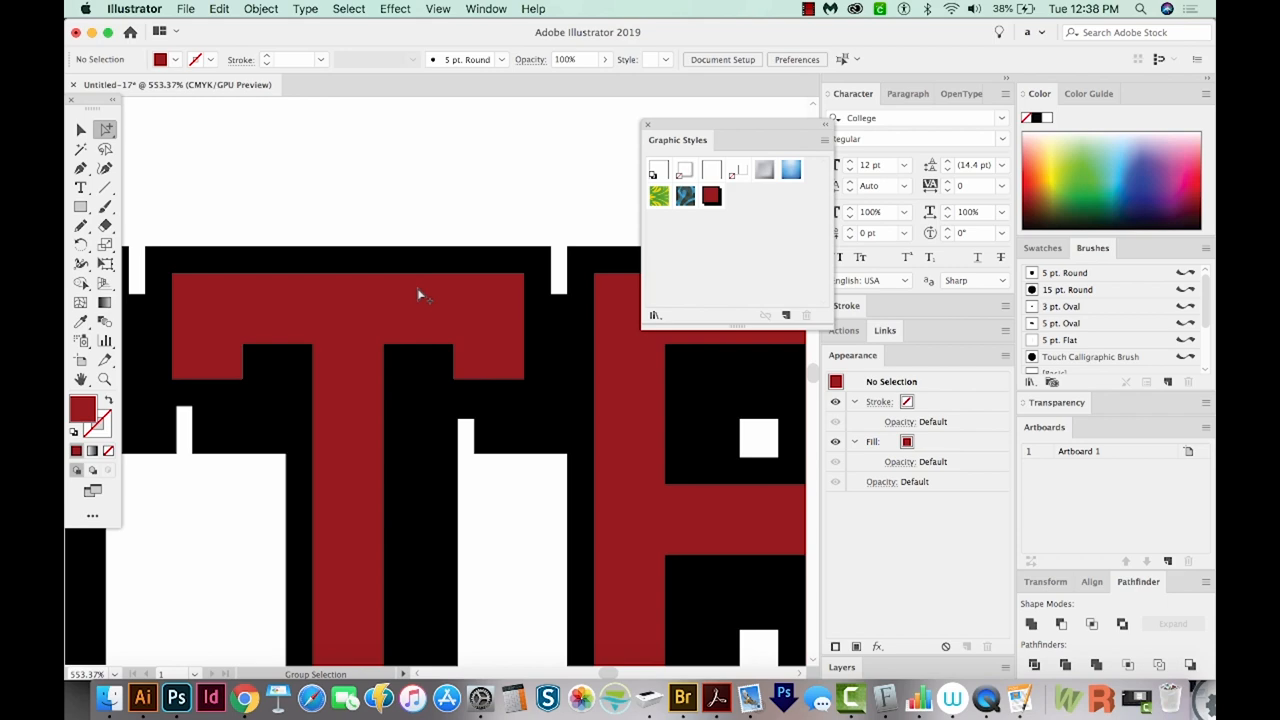
key(super+minus)
key(super+minus)
key(super+minus)
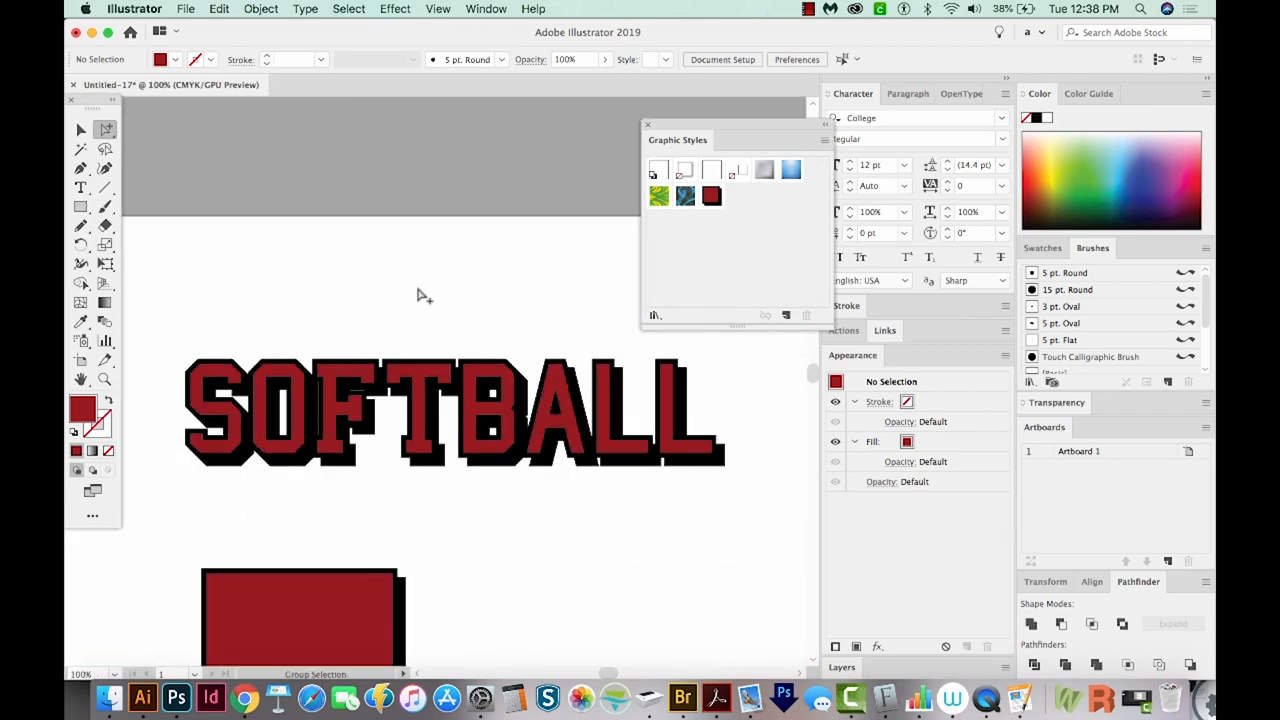
key(super+plus)
key(super+plus)
Zoom out to the whole design and reveal the content left of the artboard.
click(476, 355)
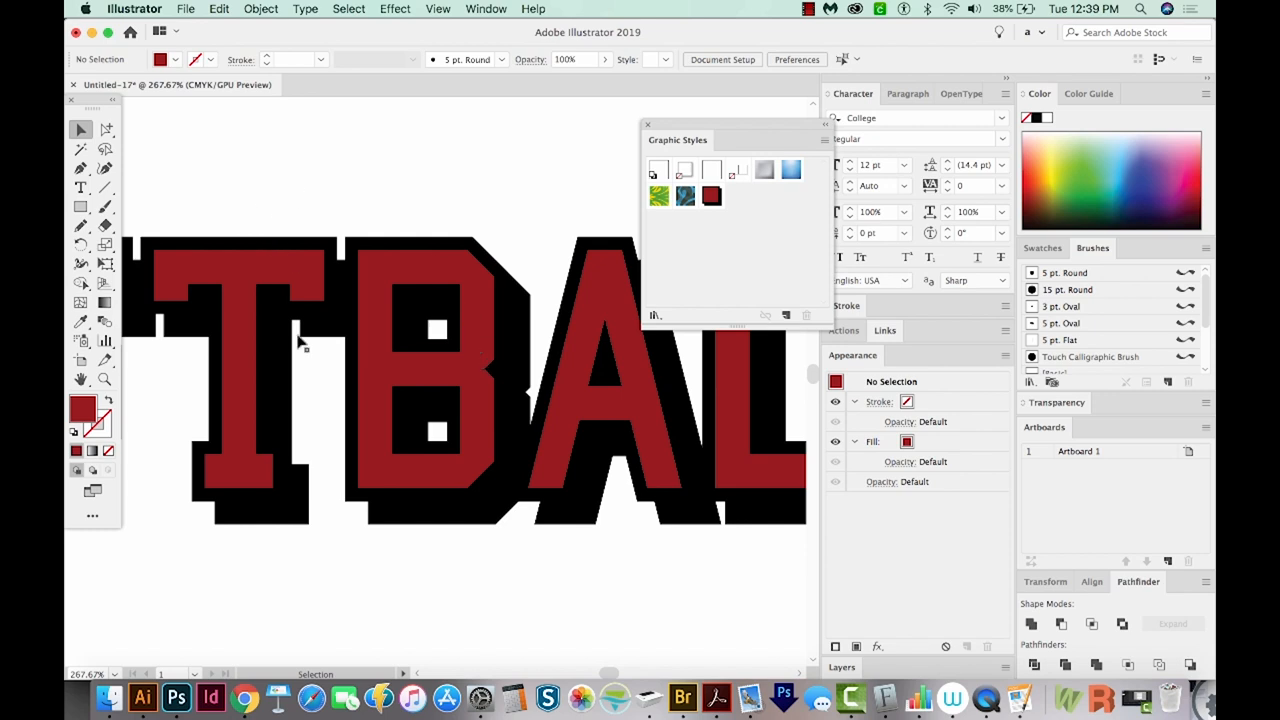
key(super+1)
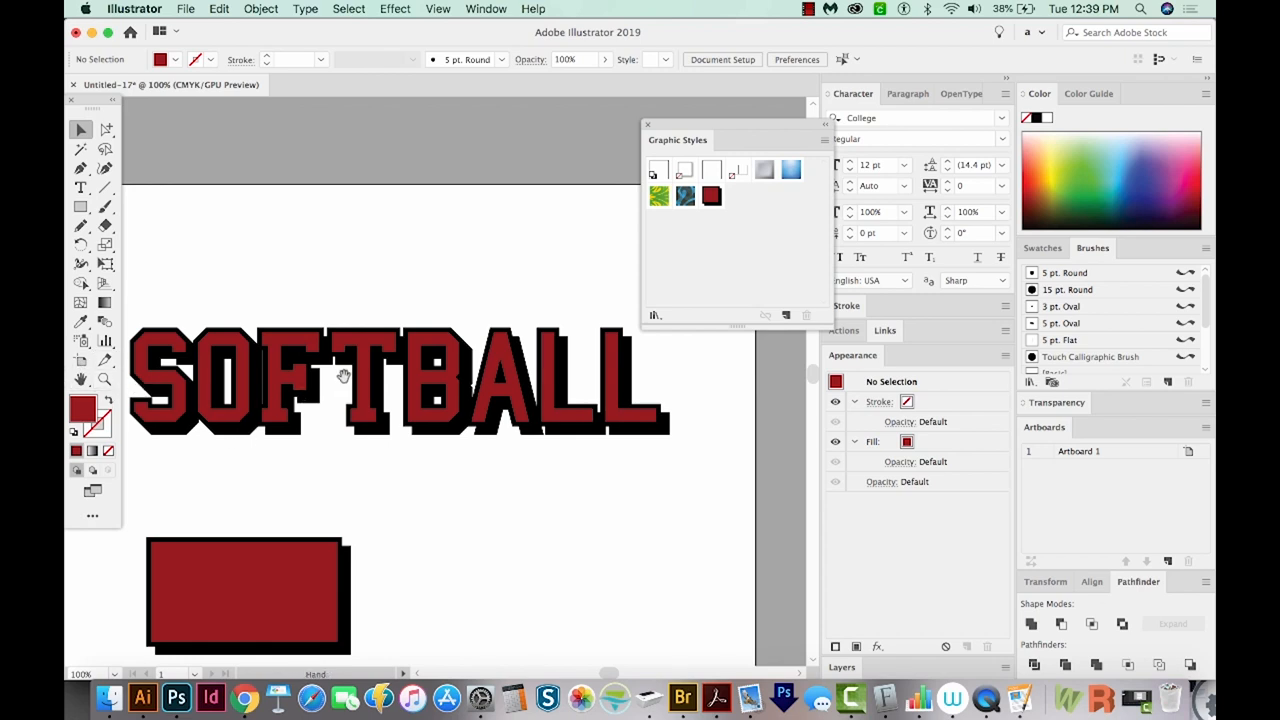
drag(340, 380, 670, 320)
key(v)
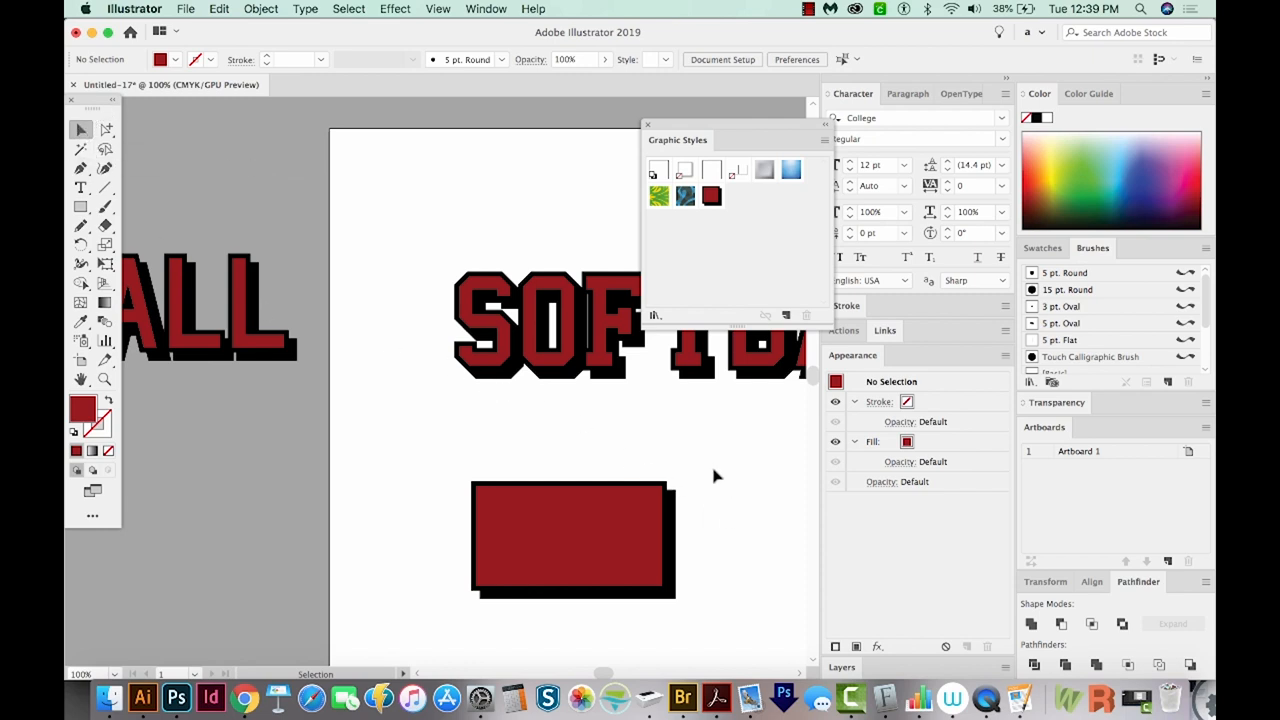
Delete the red sample rectangle and the leftover ALL copy, then centre the SOFTBALL word in view.
click(628, 536)
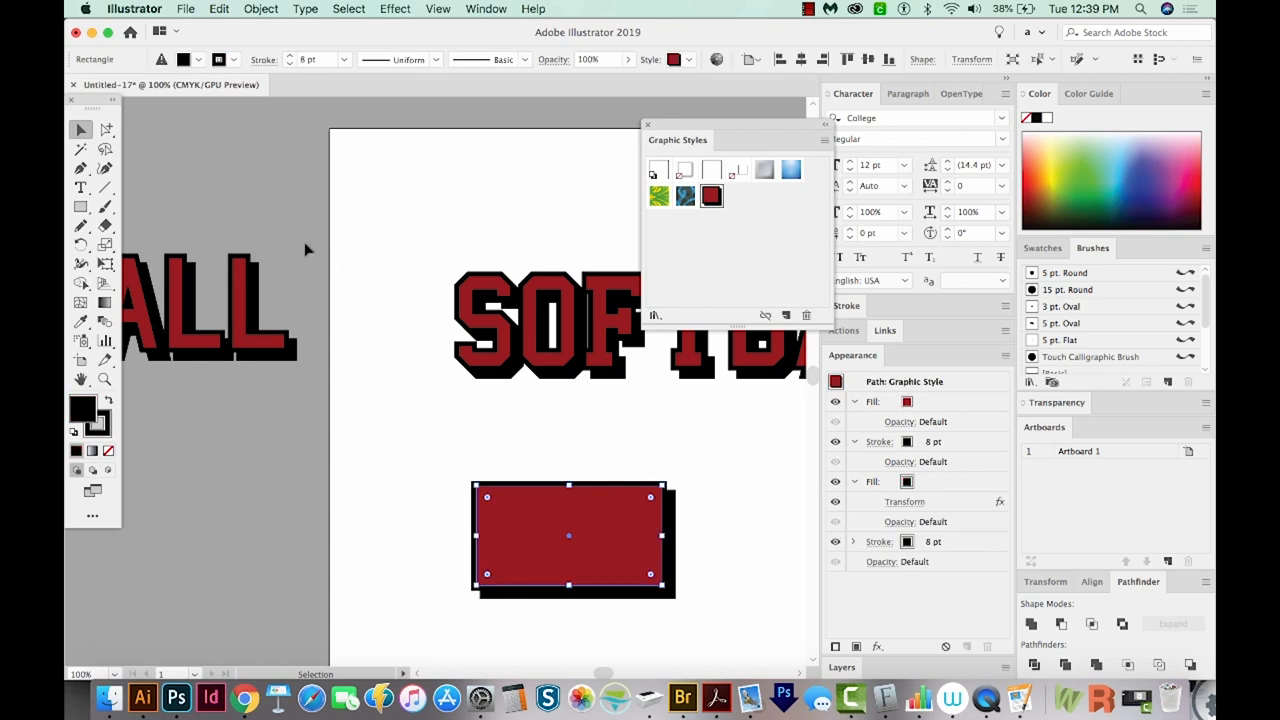
shift+click(218, 325)
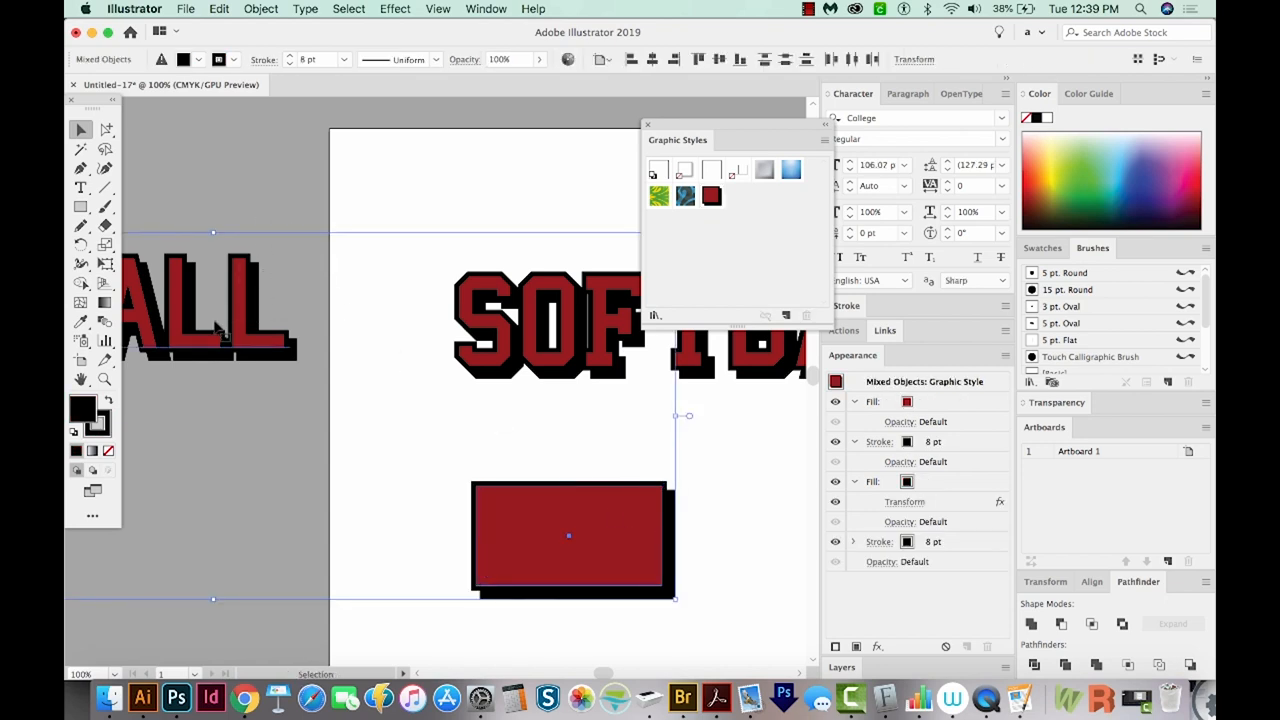
key(BackSpace)
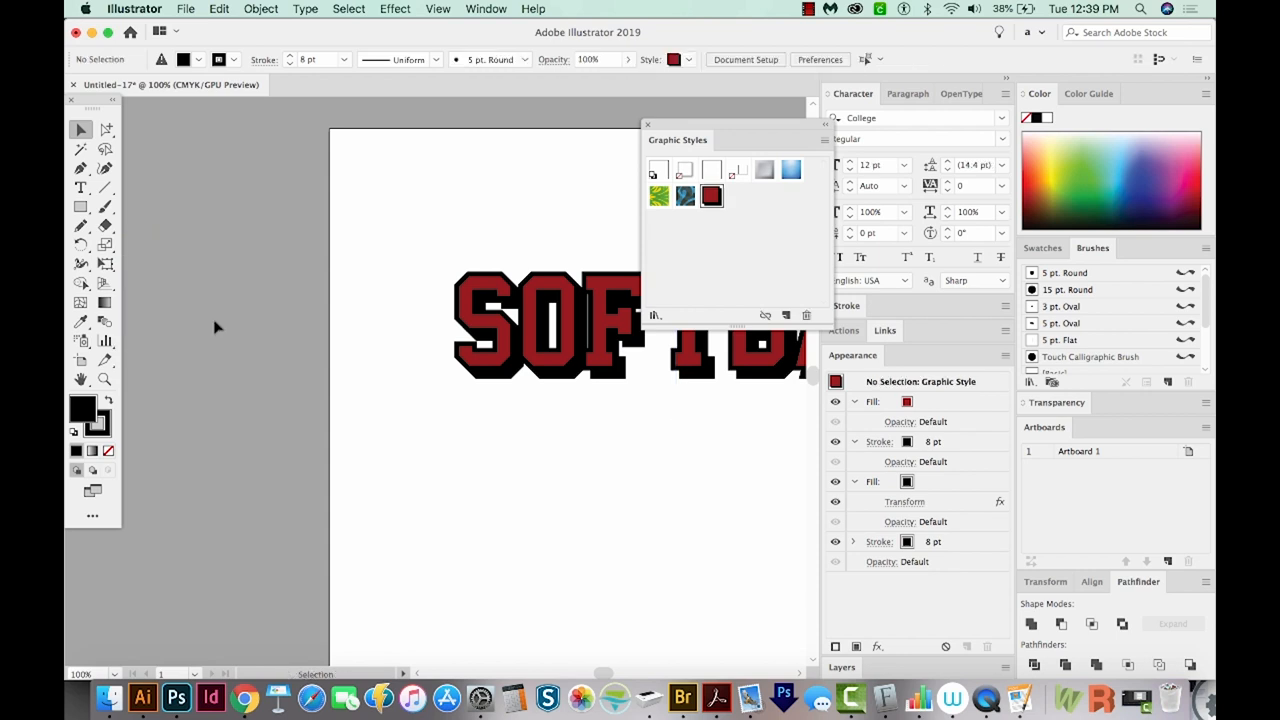
key(space)
drag(480, 330, 240, 340)
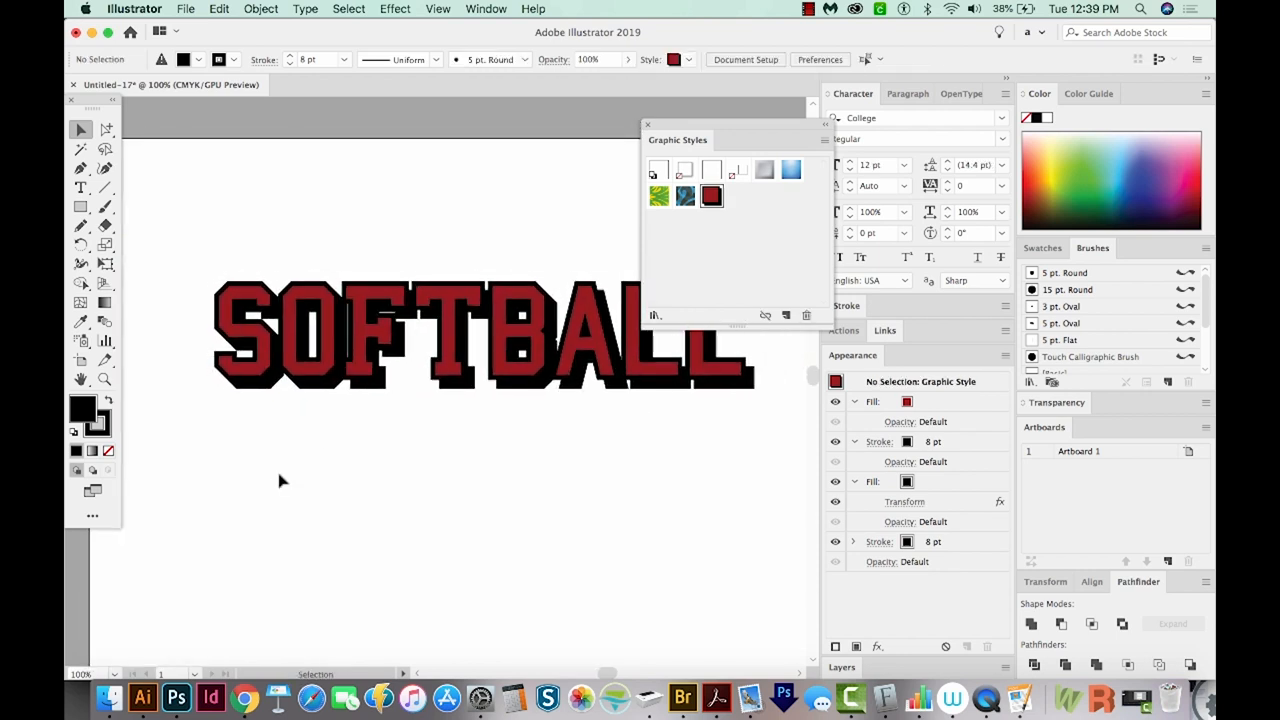
drag(361, 488, 355, 505)
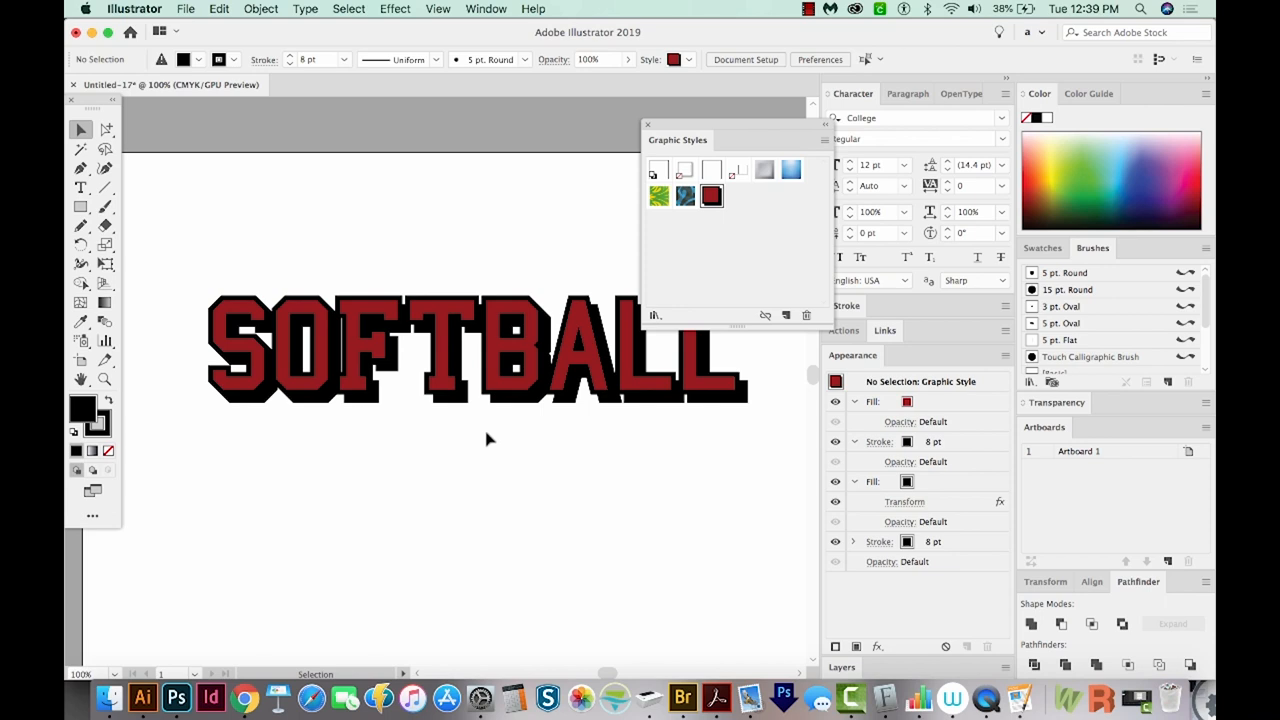
Magic Wand-select all red letter pieces and merge them into one shape with Pathfinder Unite.
click(82, 149)
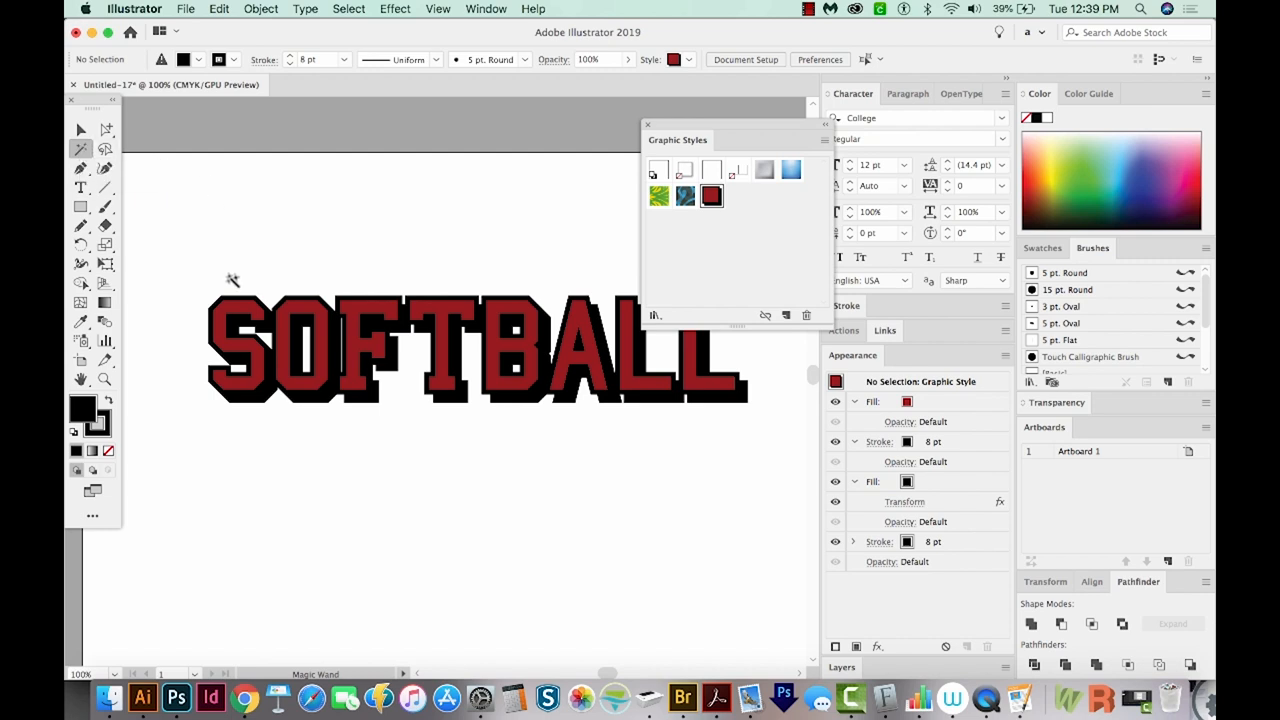
click(216, 316)
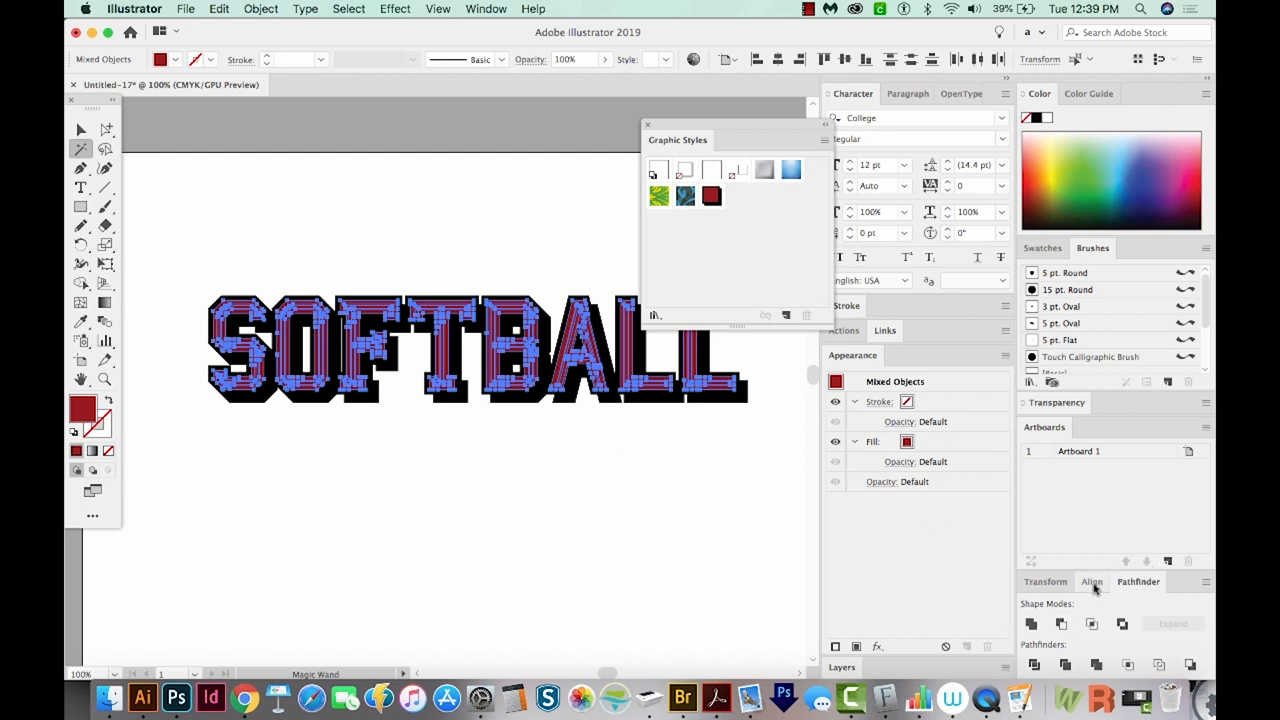
click(1032, 624)
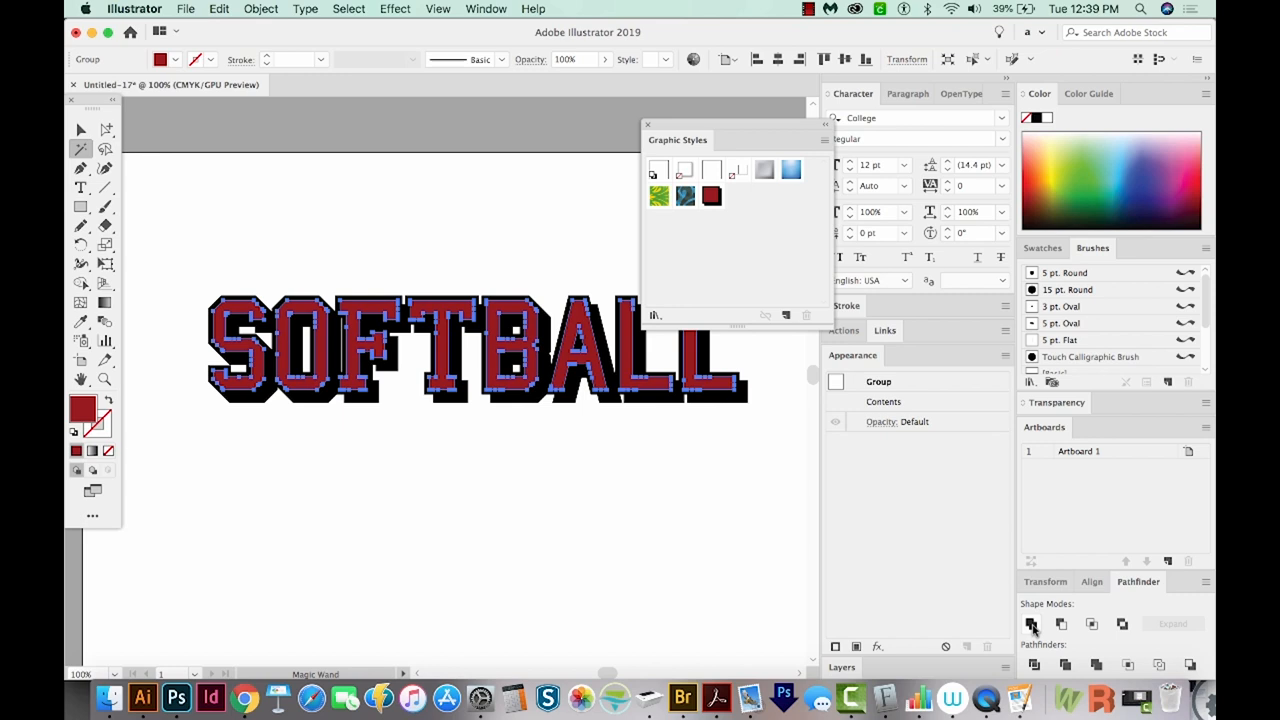
Magic Wand-select all black outline and shadow pieces and Unite them into one shape.
click(450, 240)
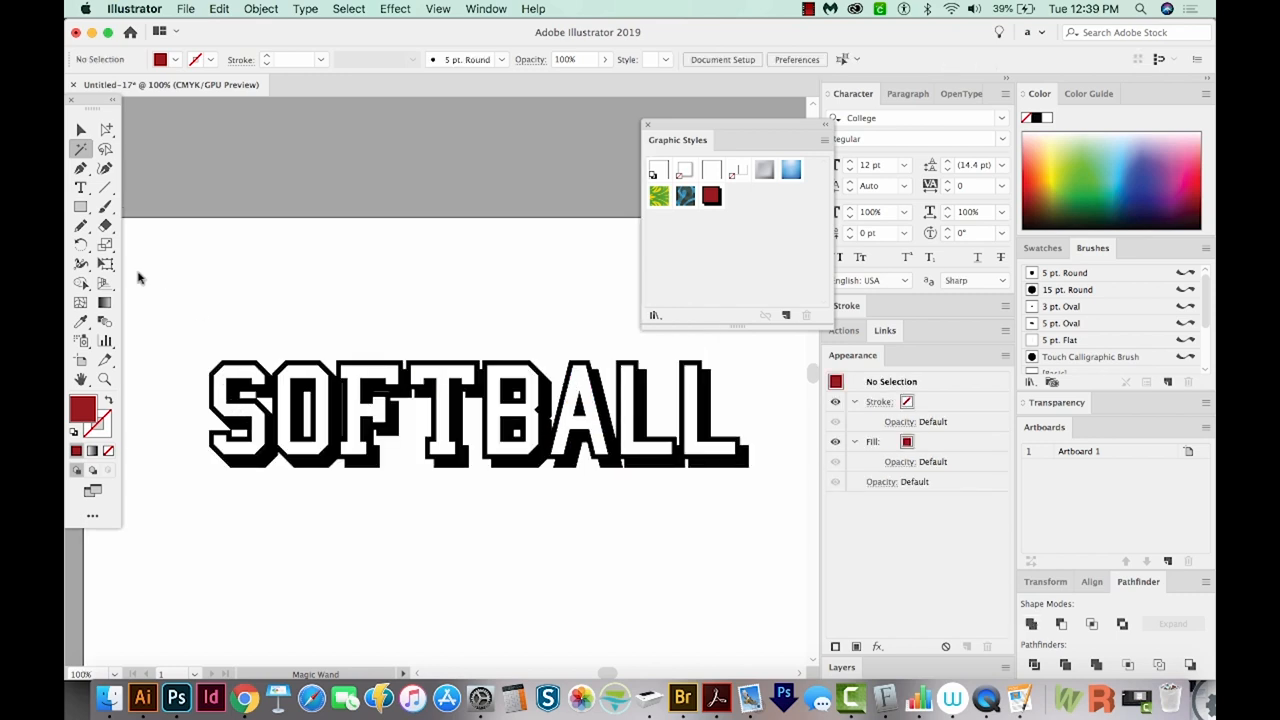
click(265, 460)
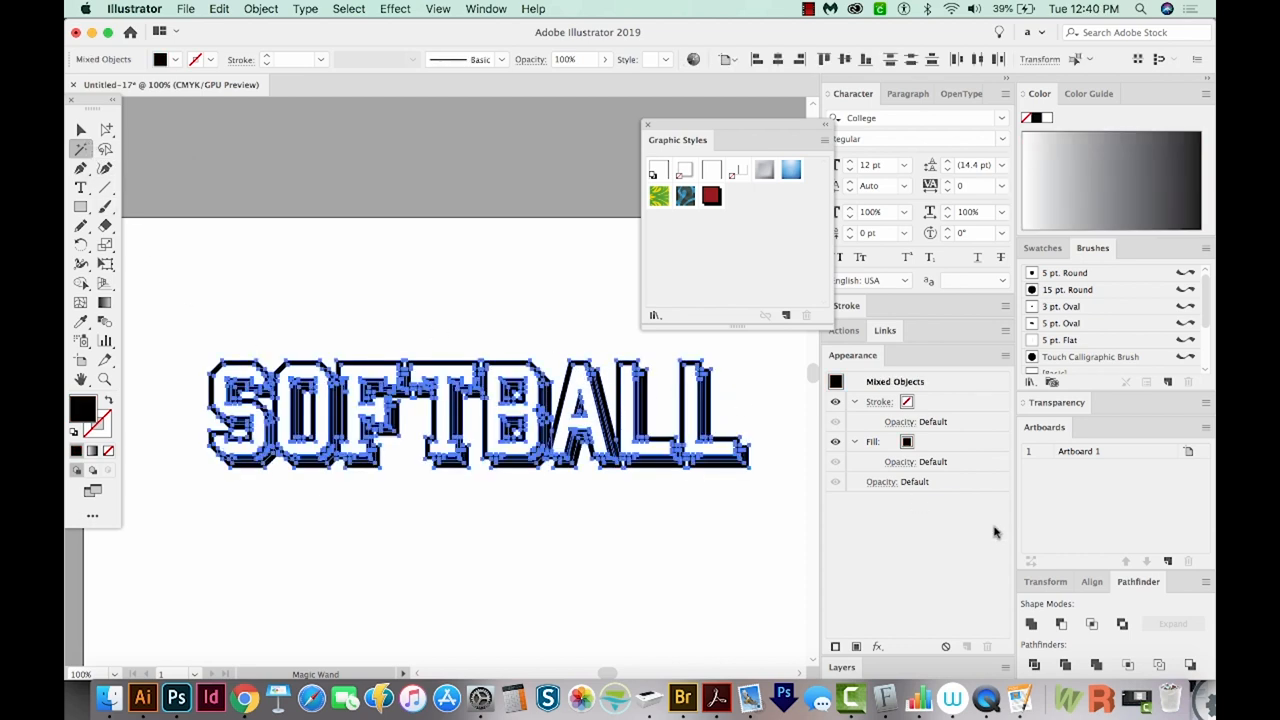
click(1033, 624)
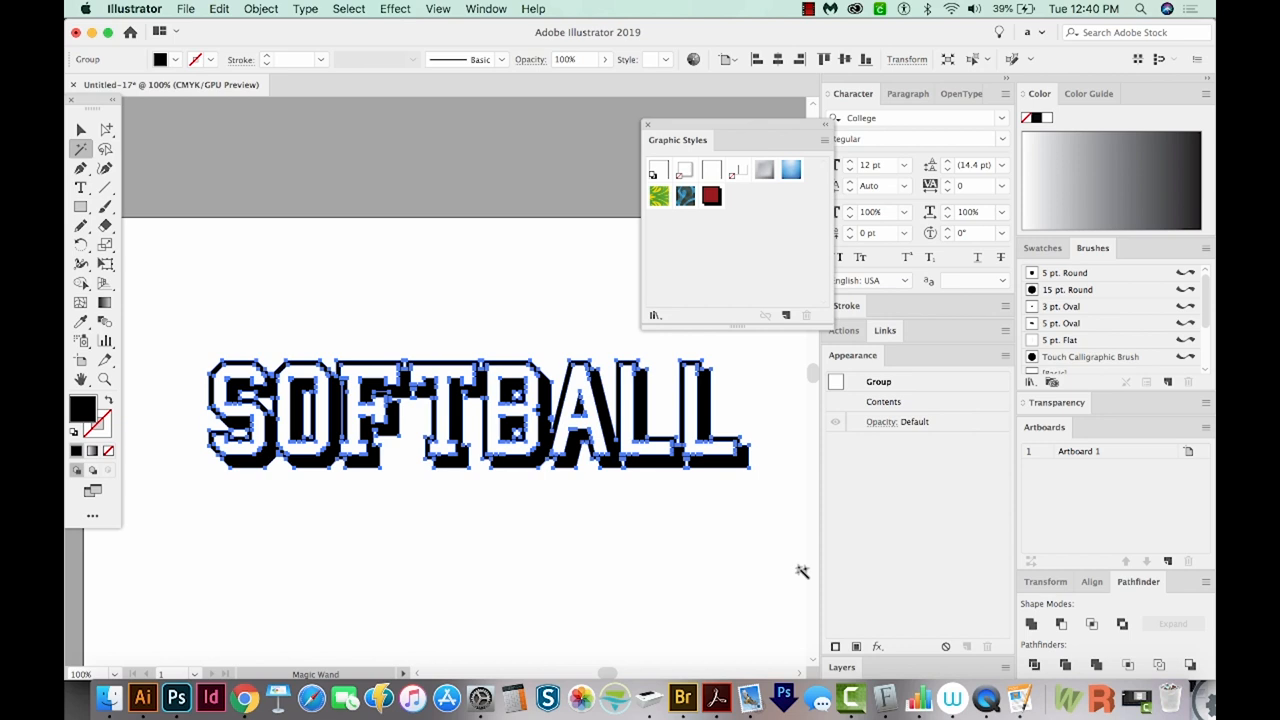
key(super+z)
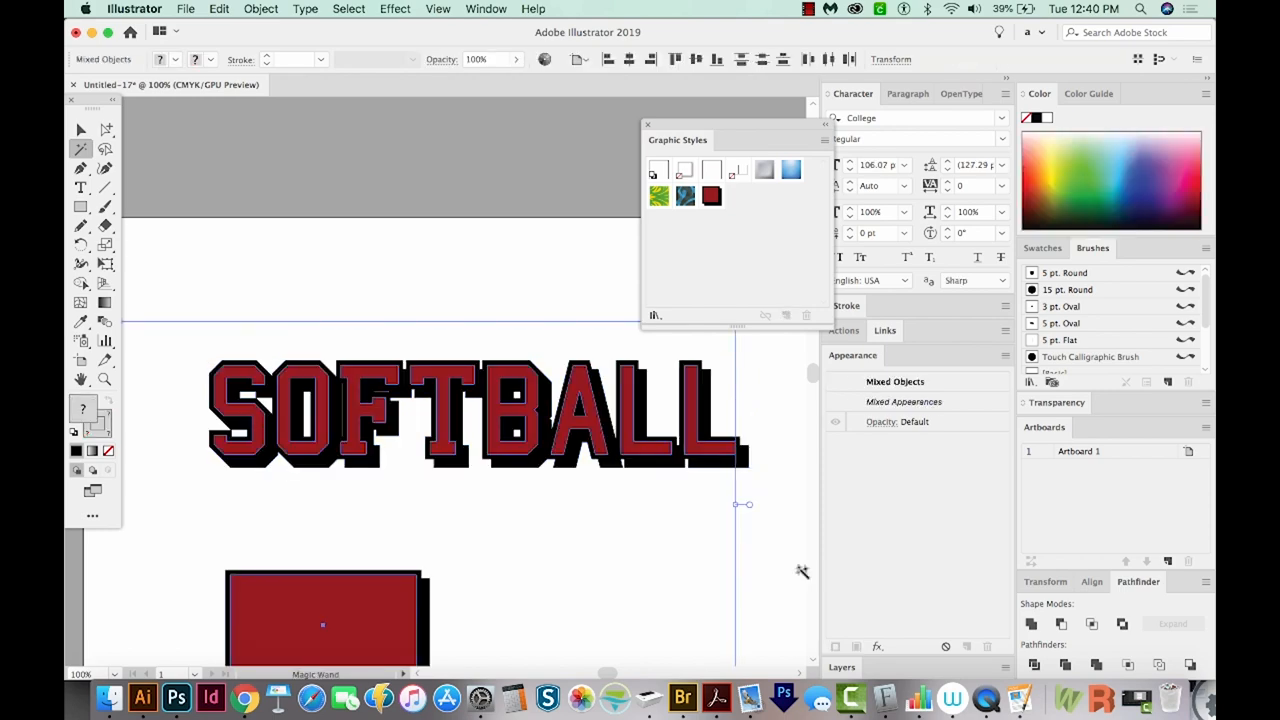
drag(808, 486, 675, 511)
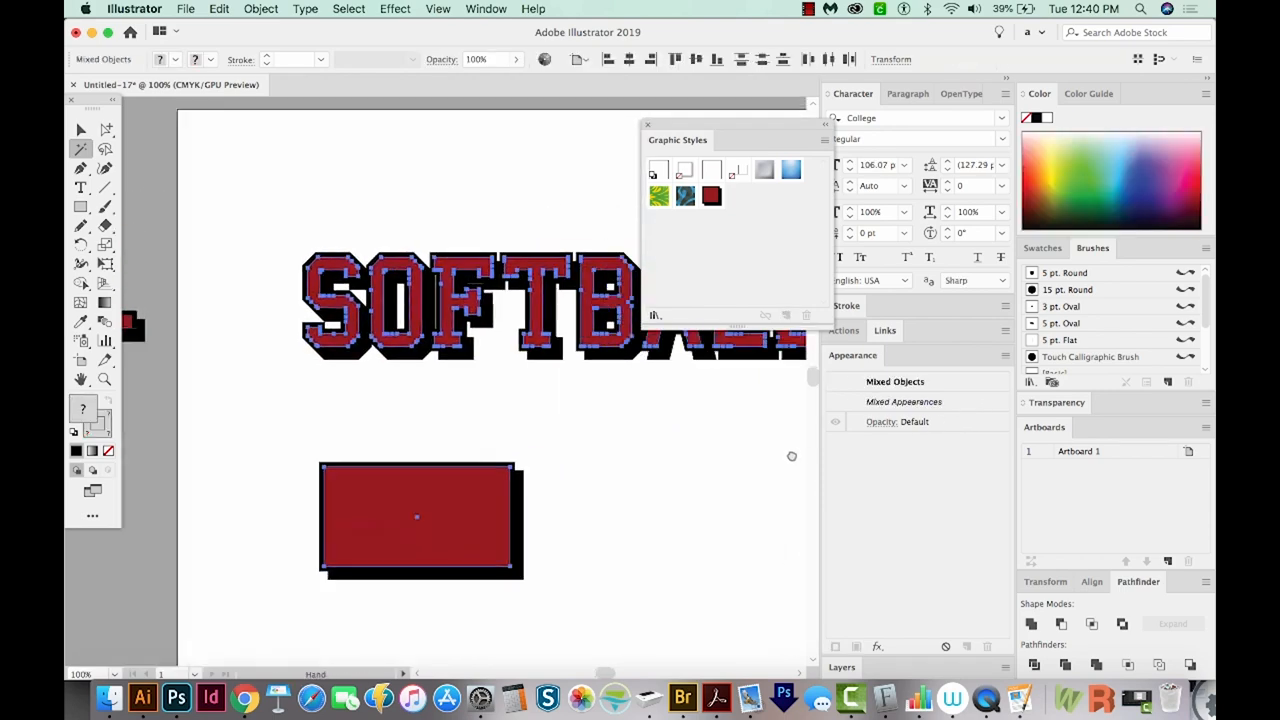
key(v)
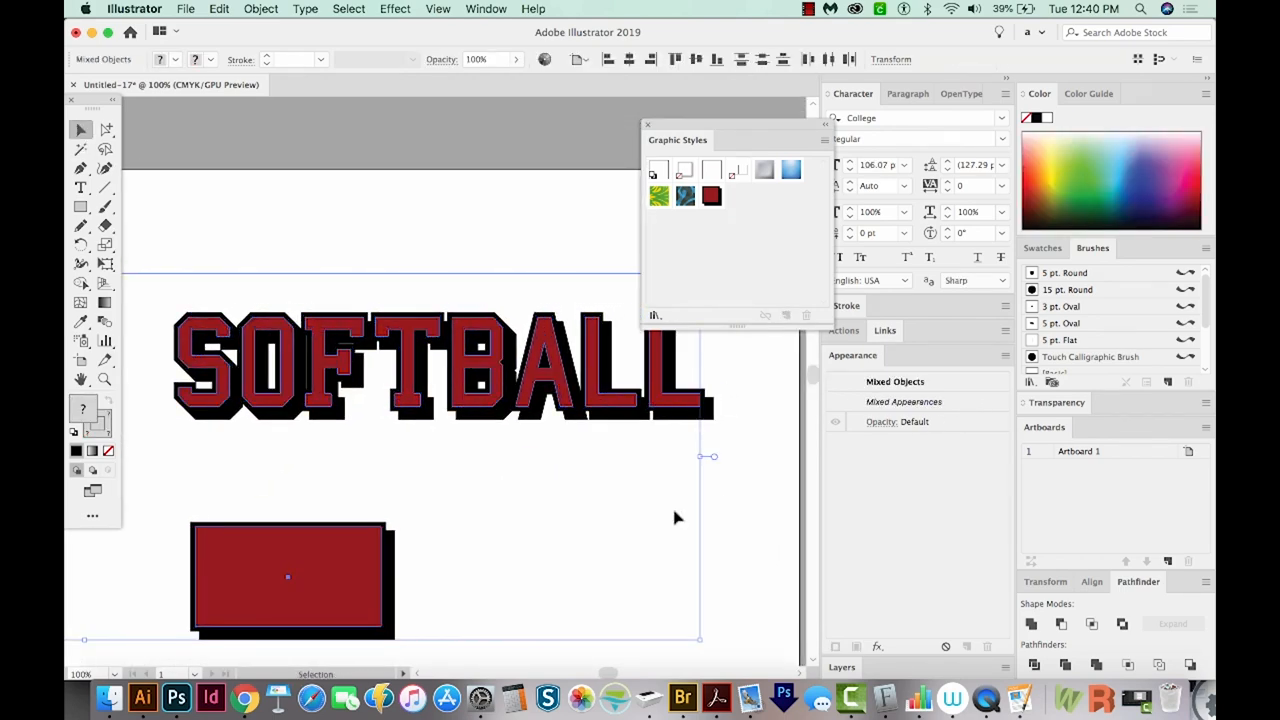
click(675, 511)
key(z)
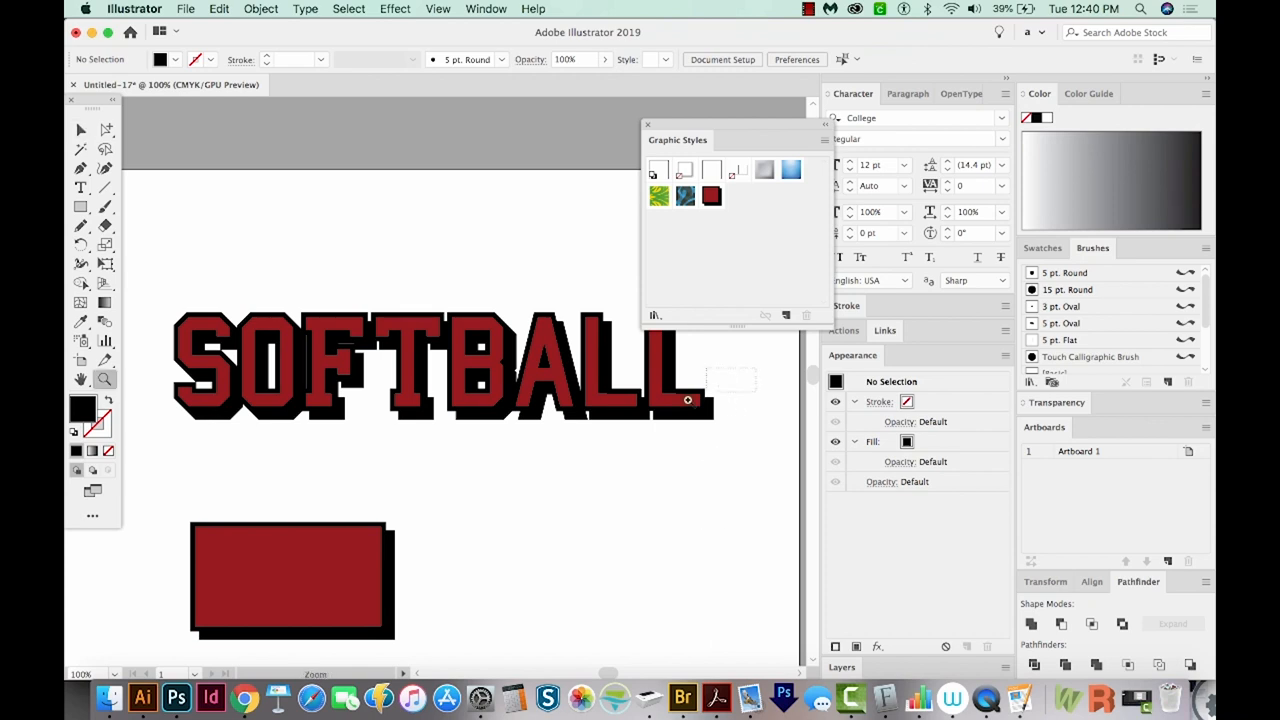
click(593, 470)
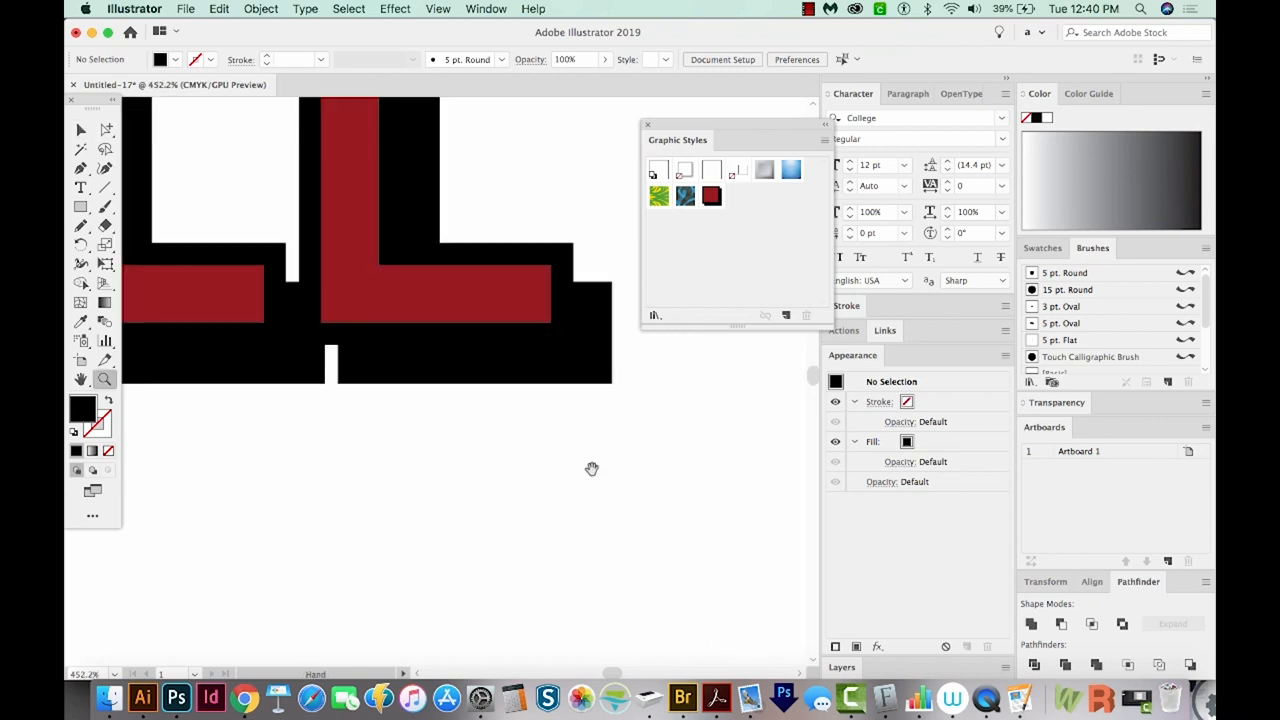
drag(591, 469, 480, 660)
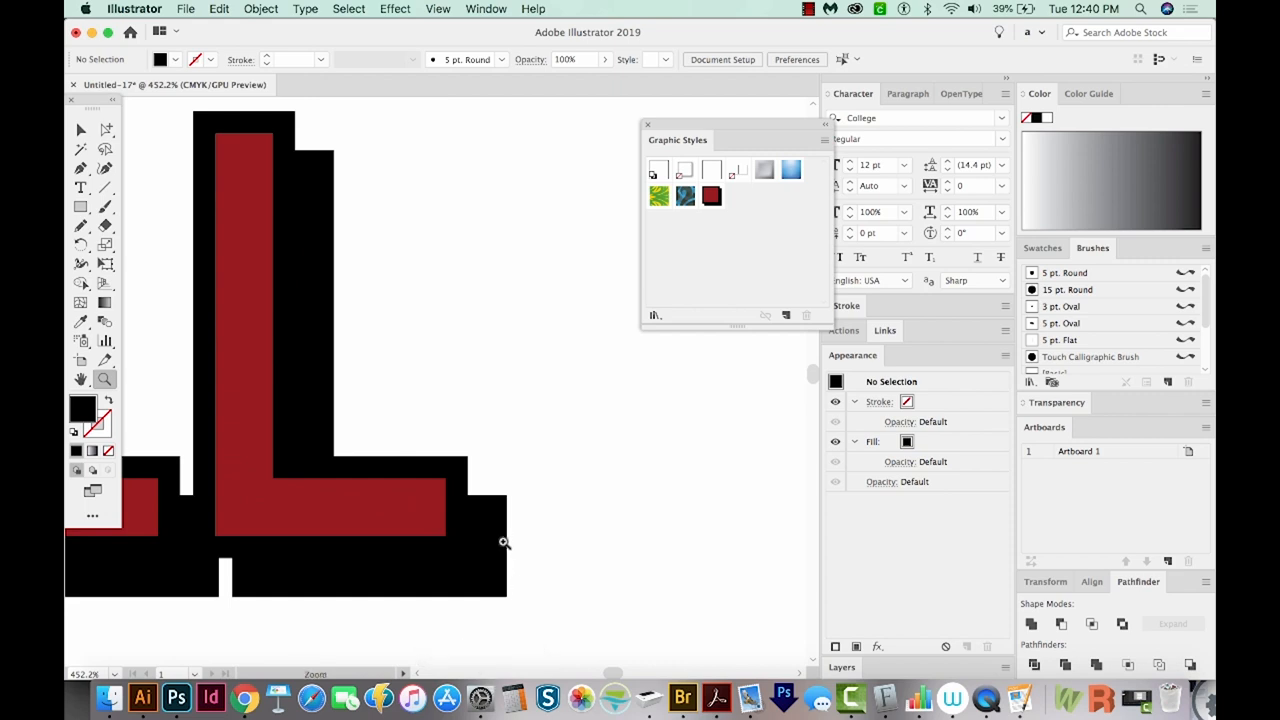
key(p)
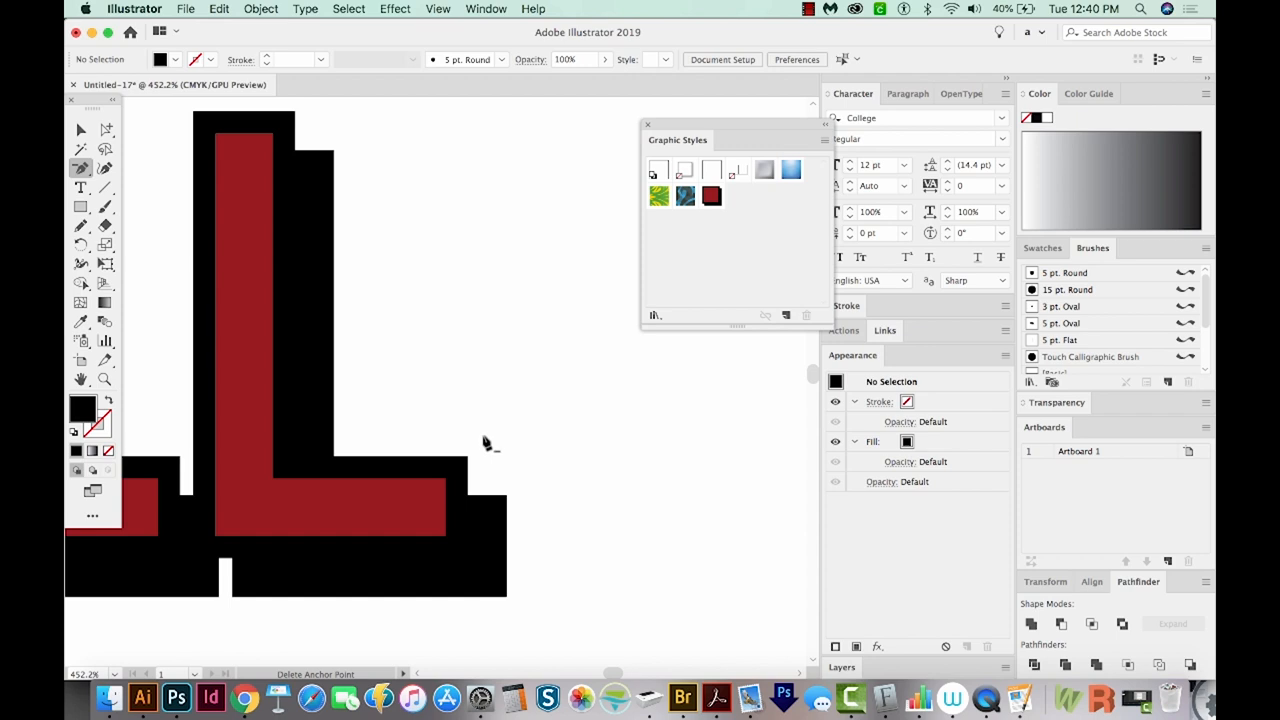
Delete the stray notch anchors on the shadow corners and top of the L with the Delete Anchor Point tool.
click(470, 503)
key(space)
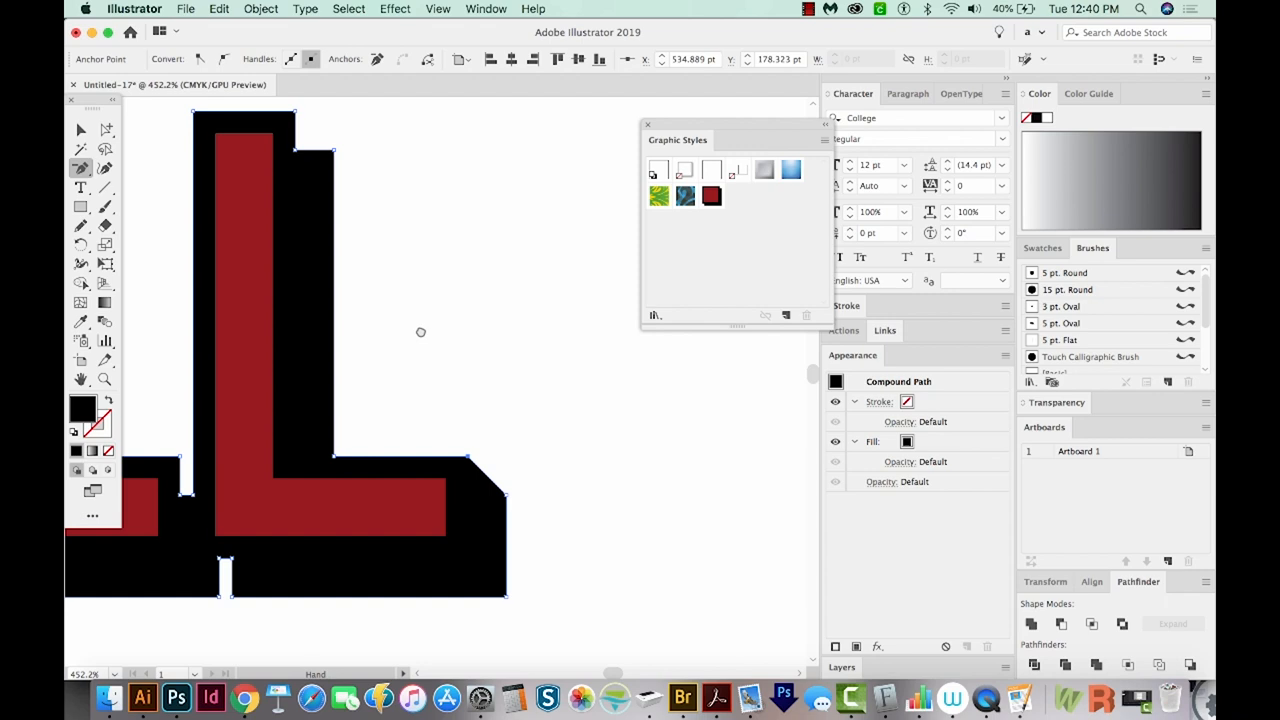
drag(420, 330, 492, 407)
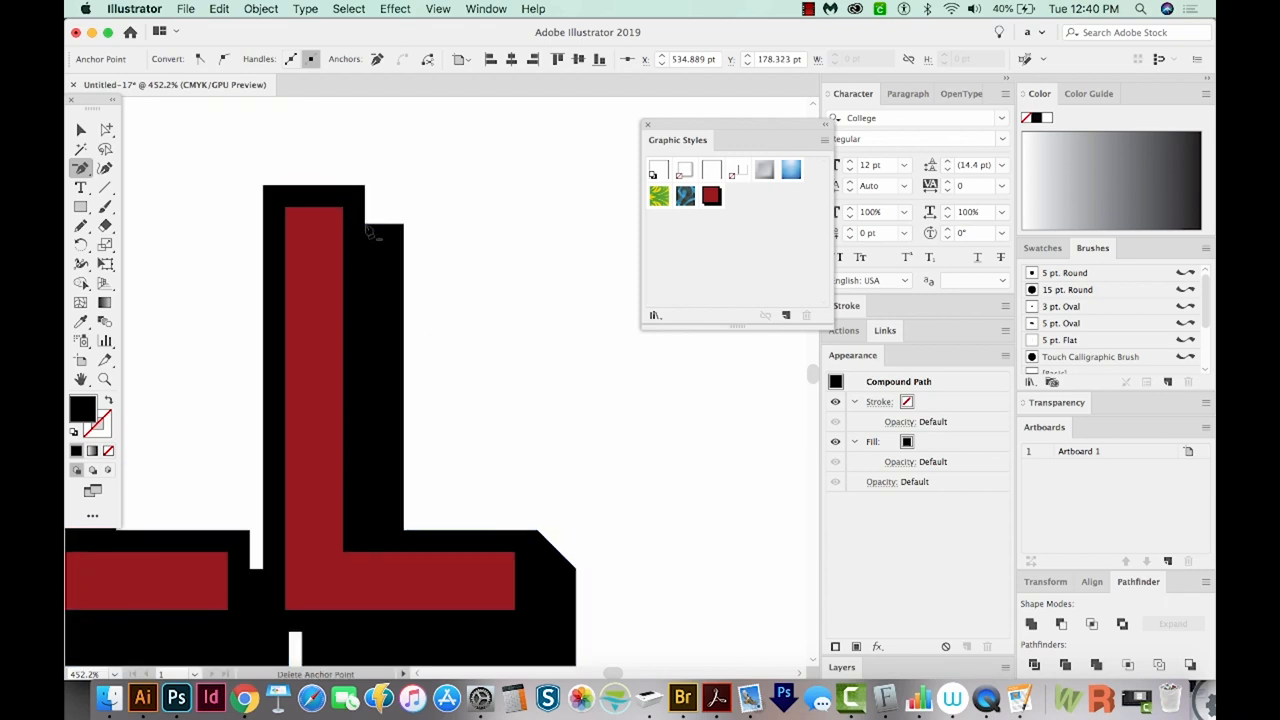
drag(370, 230, 500, 100)
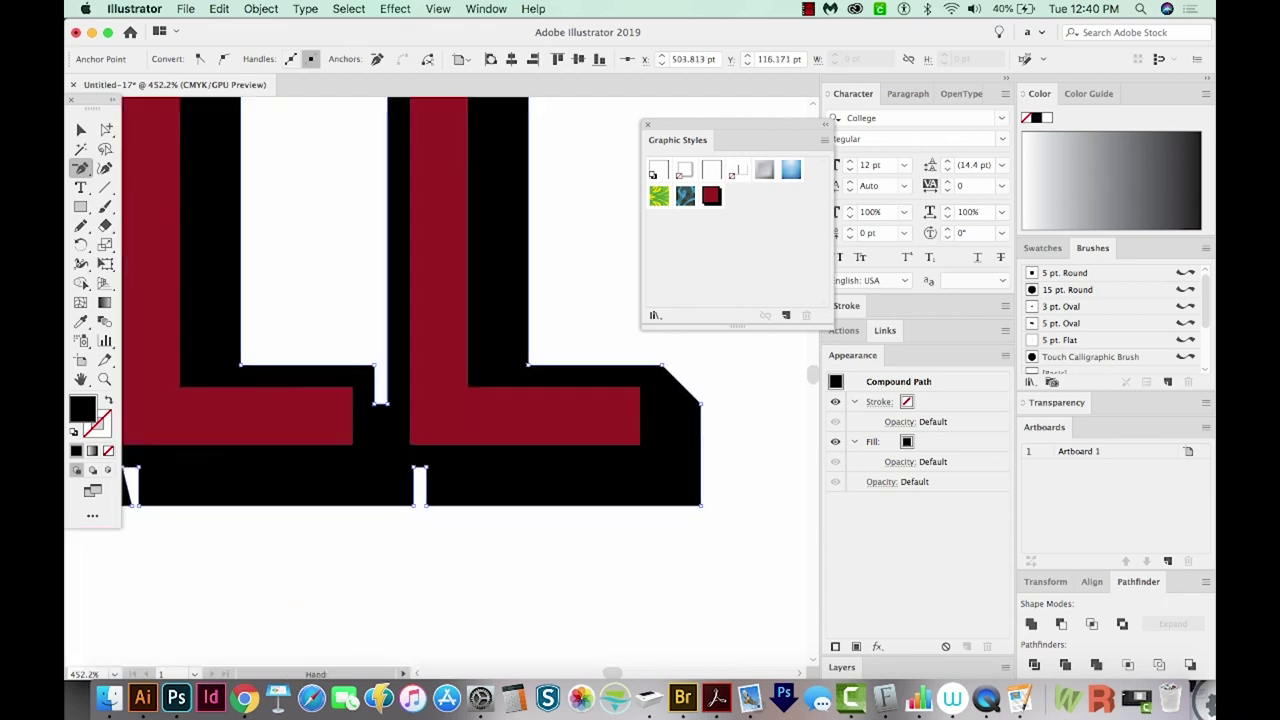
click(420, 472)
click(380, 405)
drag(380, 405, 592, 460)
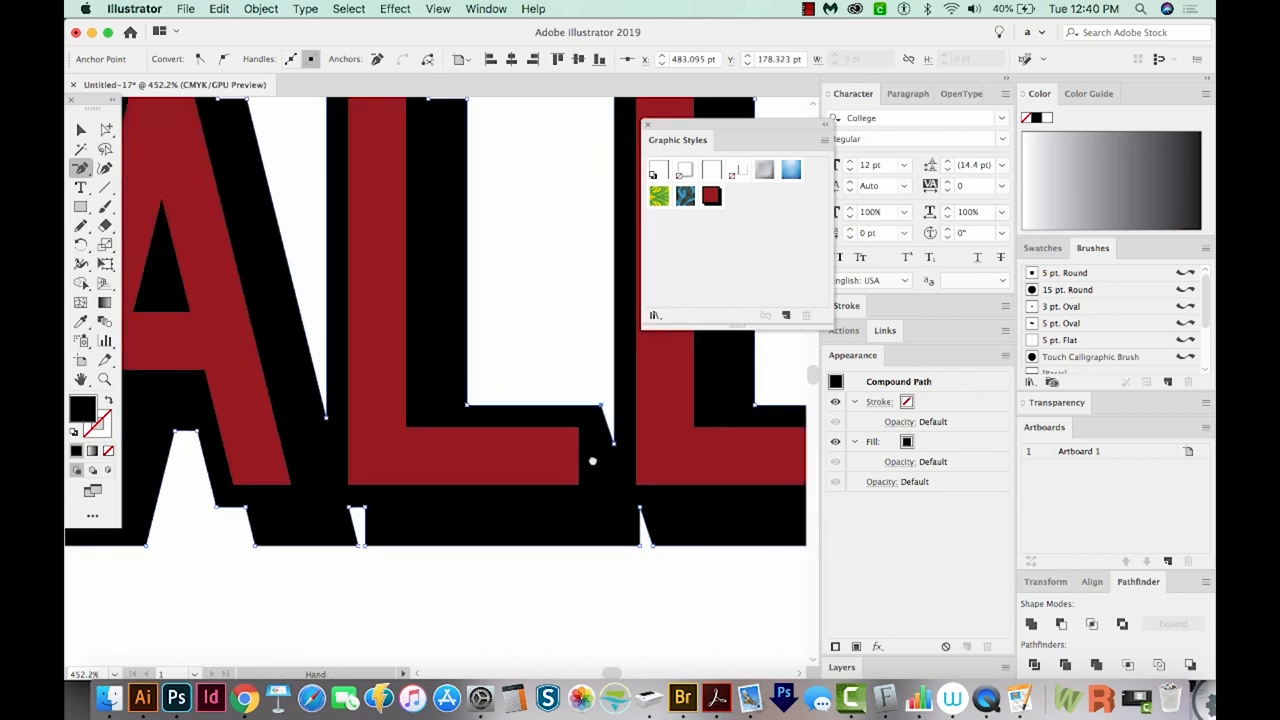
scroll(440, 560, down, 3)
scroll(390, 525, up, 3)
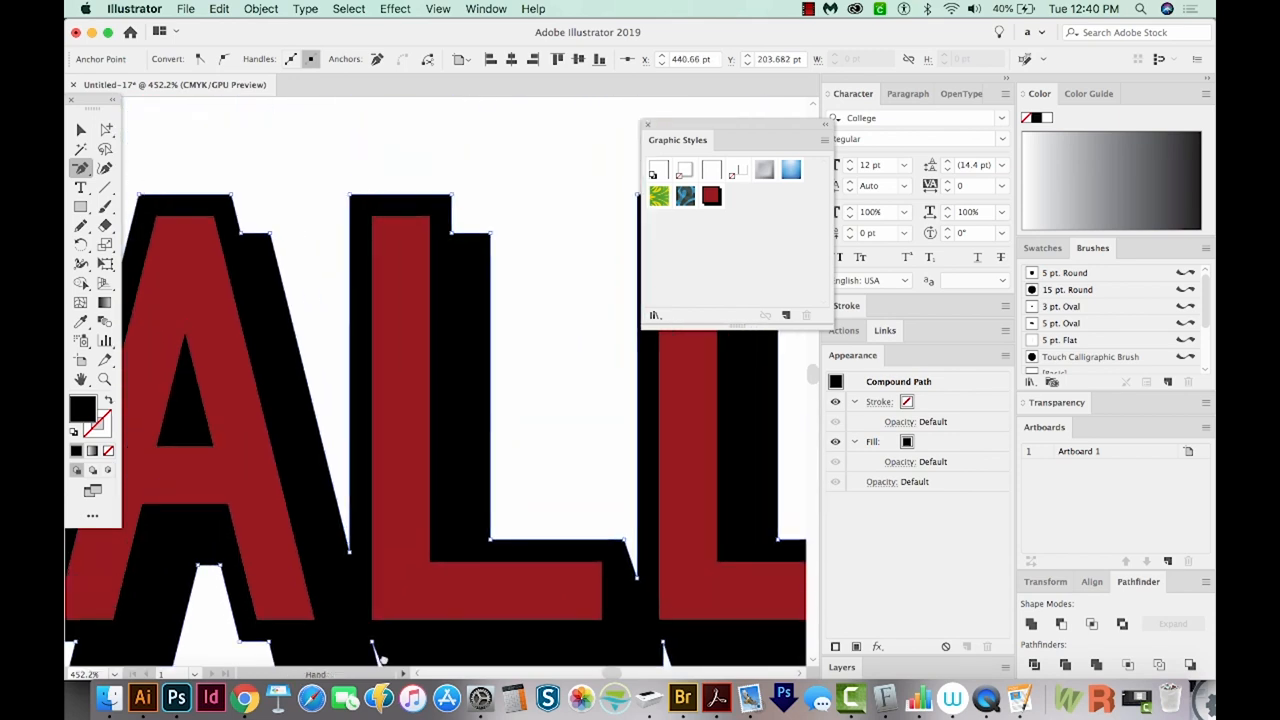
drag(380, 655, 374, 670)
click(454, 252)
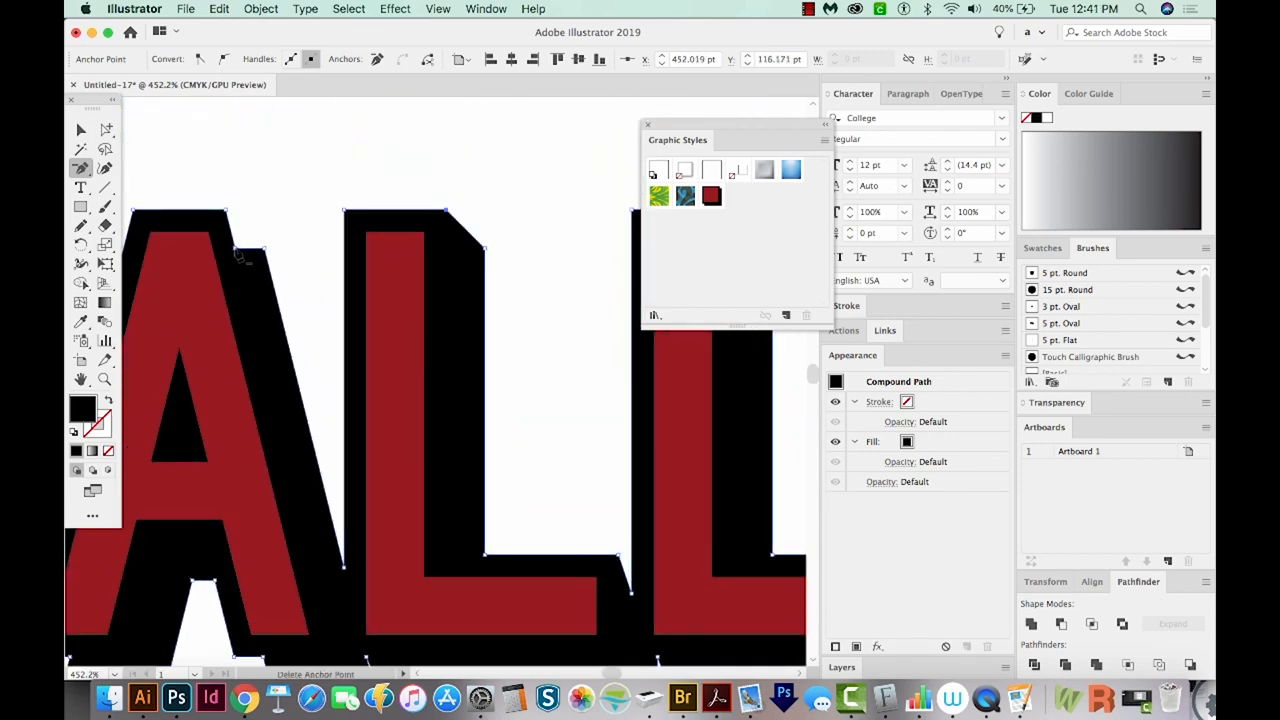
scroll(240, 255, down, 3)
scroll(258, 568, up, 2)
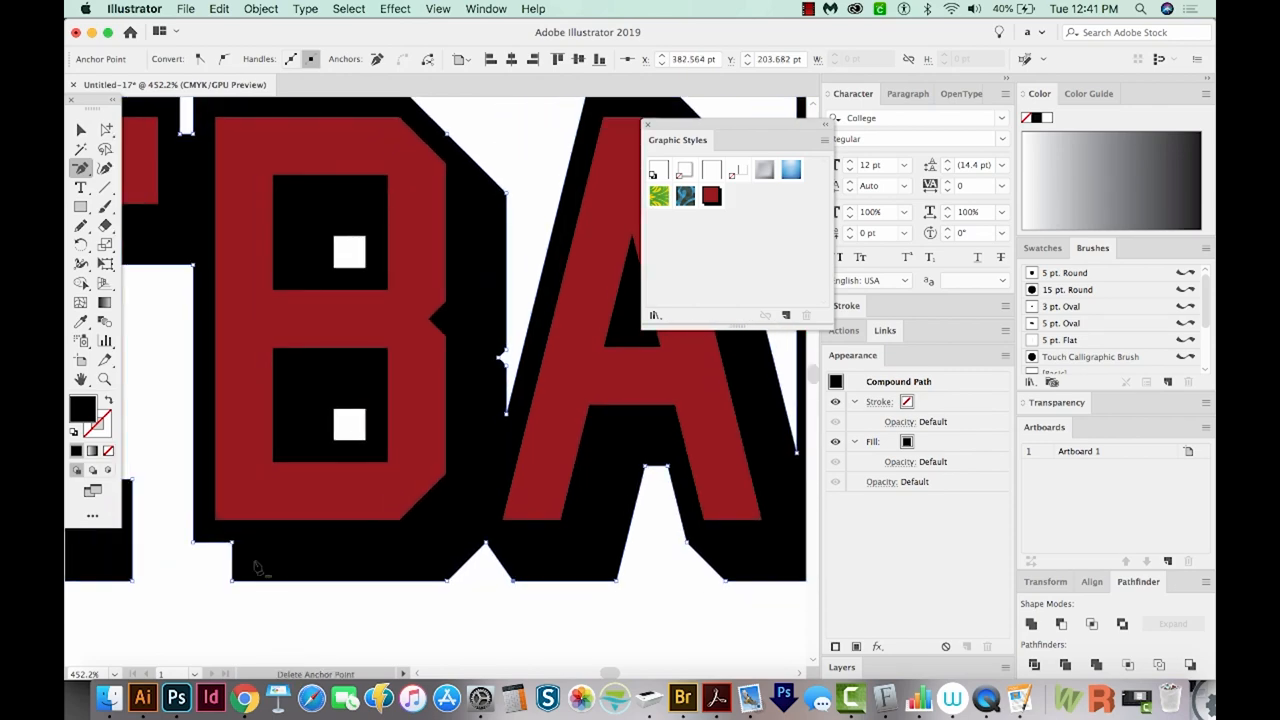
scroll(258, 568, down, 3)
Delete the stray shadow anchors under the F and T, zooming in and out around their bases.
drag(387, 618, 430, 650)
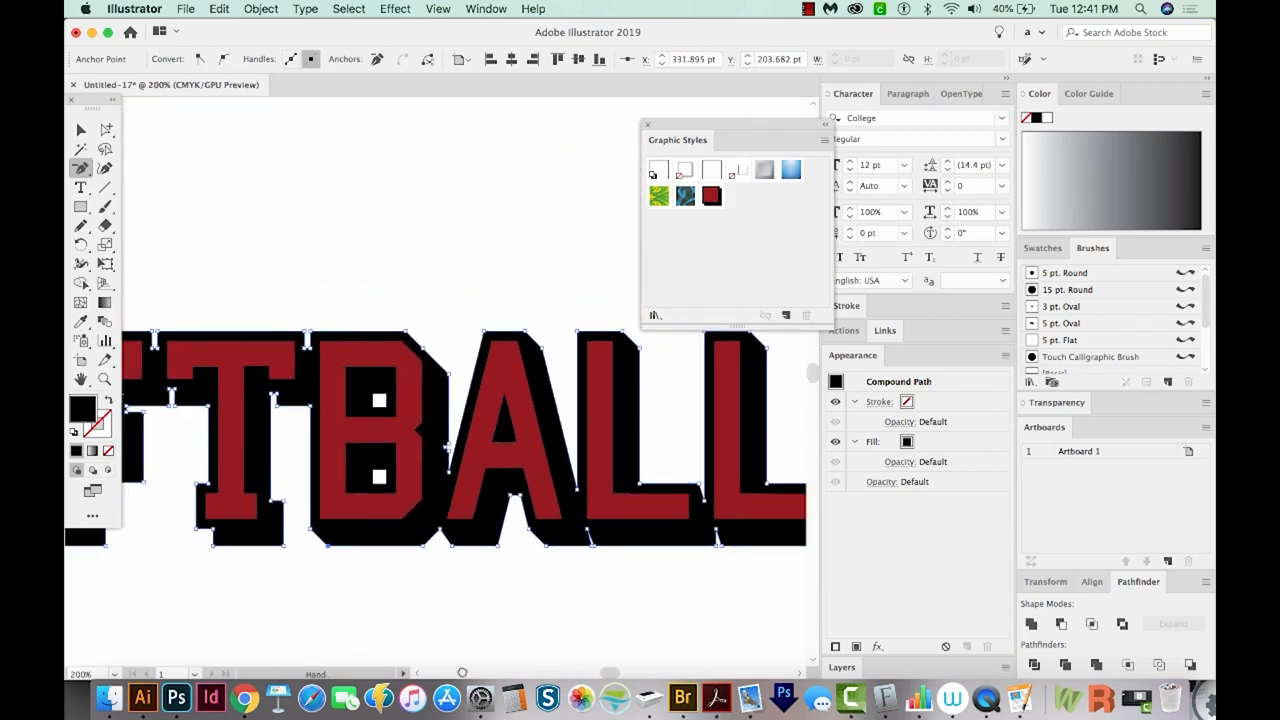
drag(300, 440, 380, 430)
key(z)
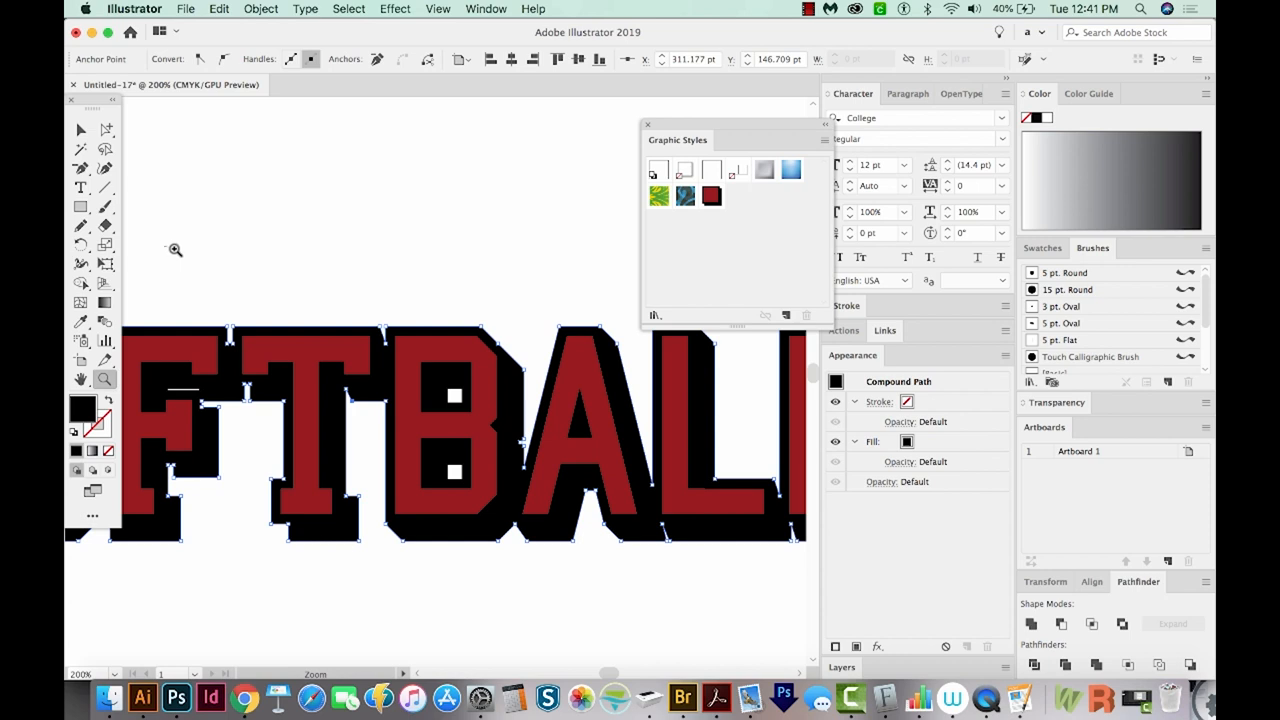
click(175, 249)
alt+click(390, 400)
key(minus)
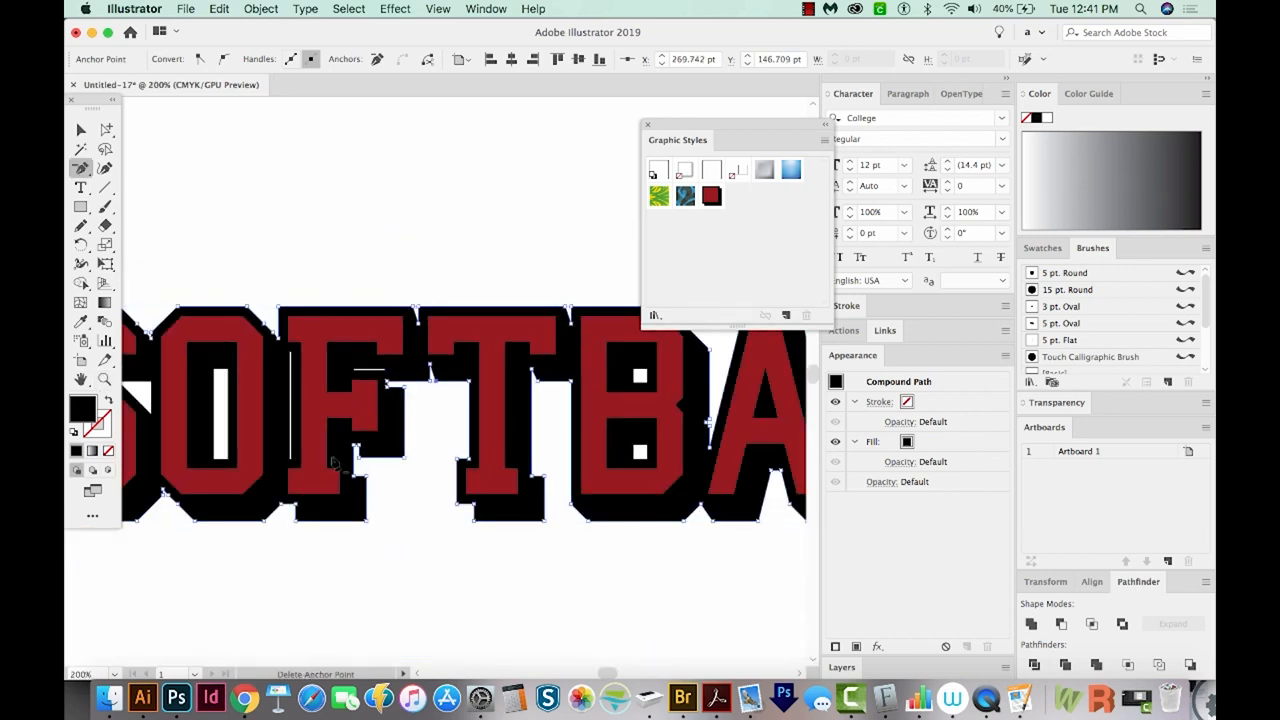
click(355, 455)
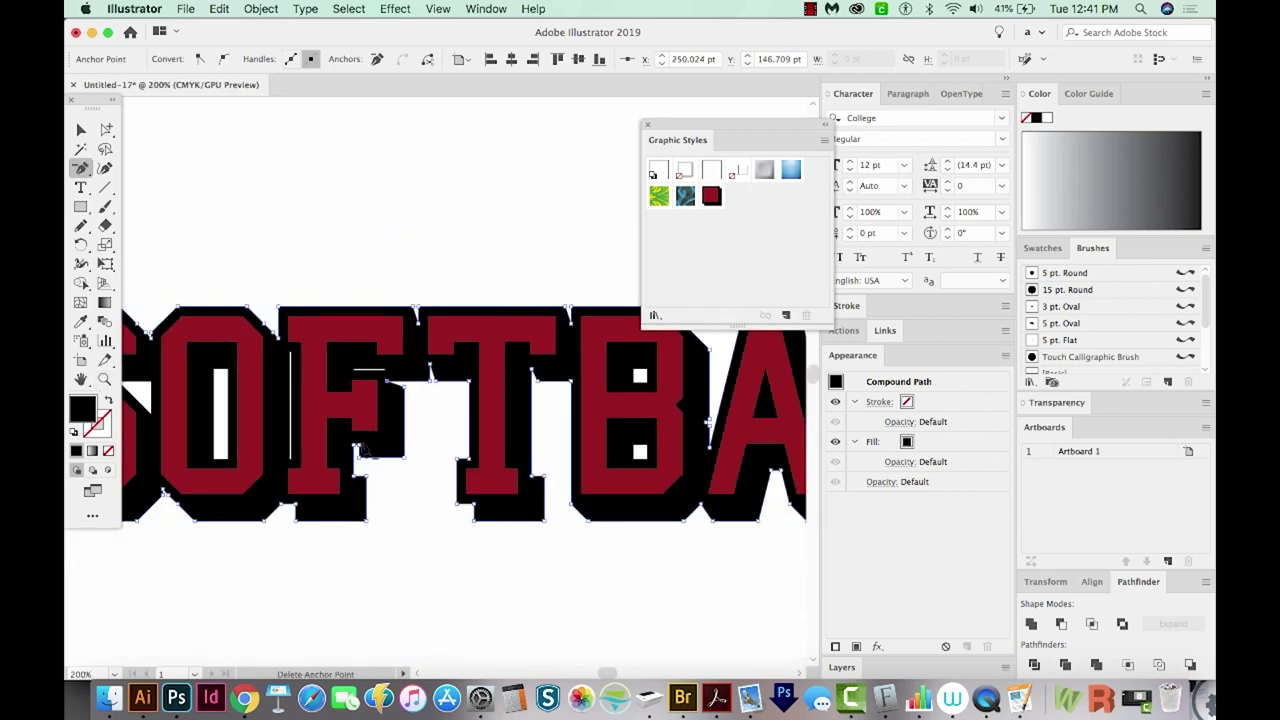
click(297, 512)
click(475, 510)
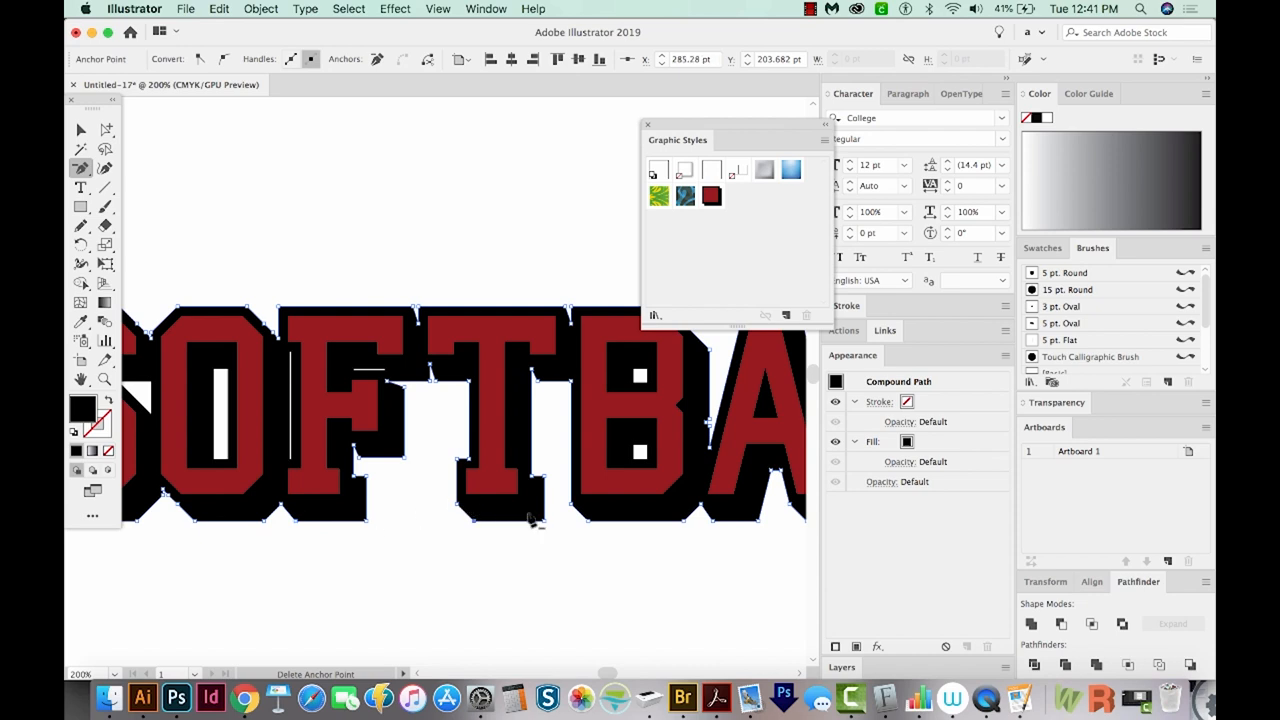
scroll(535, 520, right, 5)
key(a)
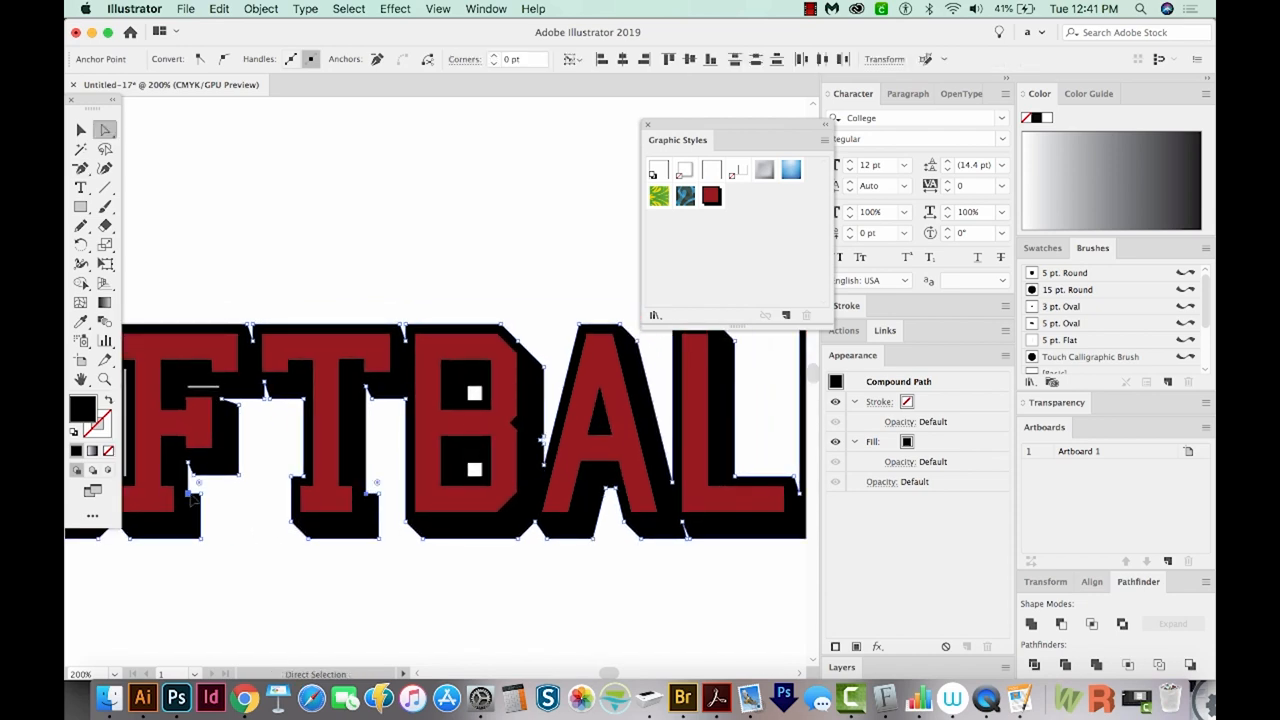
scroll(340, 545, up, 5)
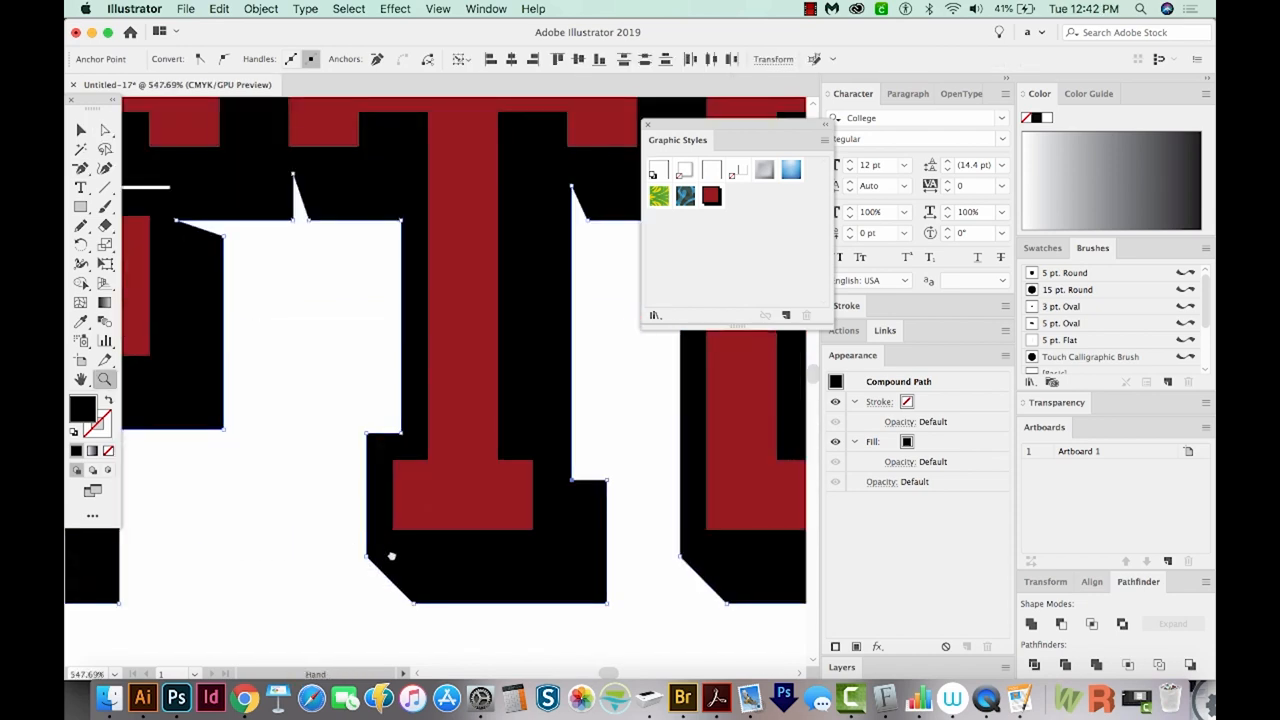
drag(392, 556, 460, 542)
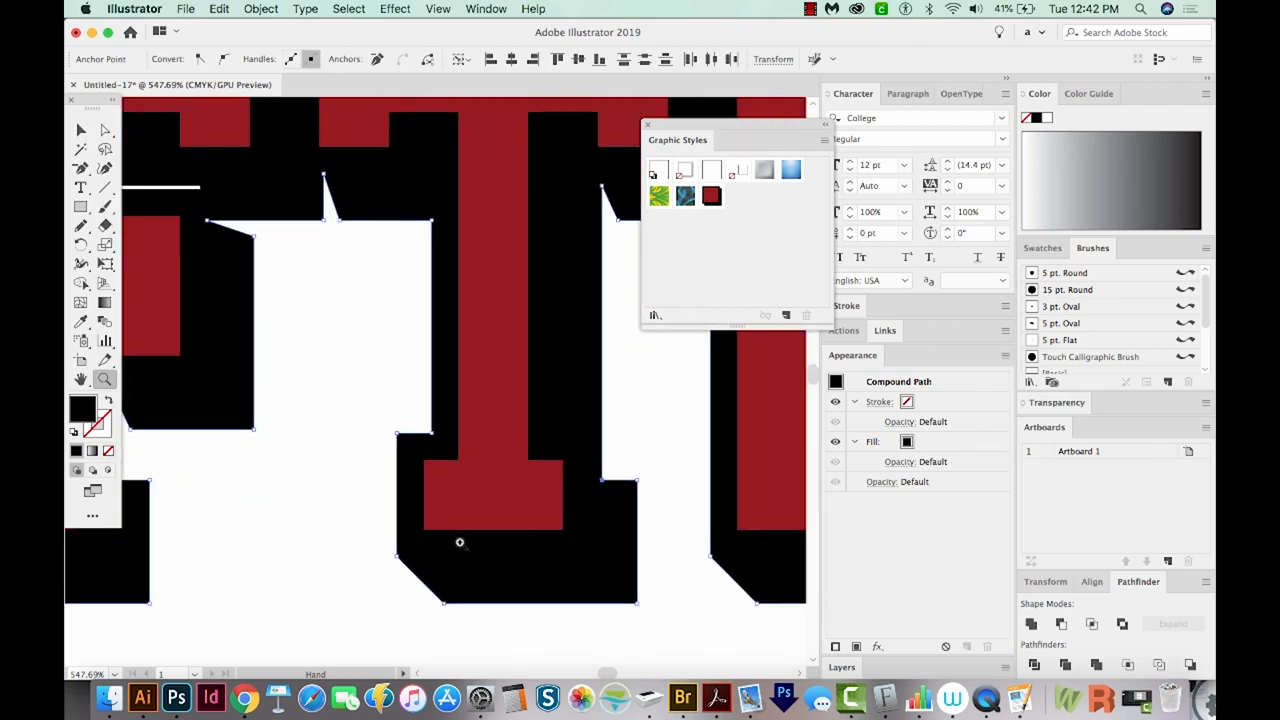
drag(660, 480, 556, 498)
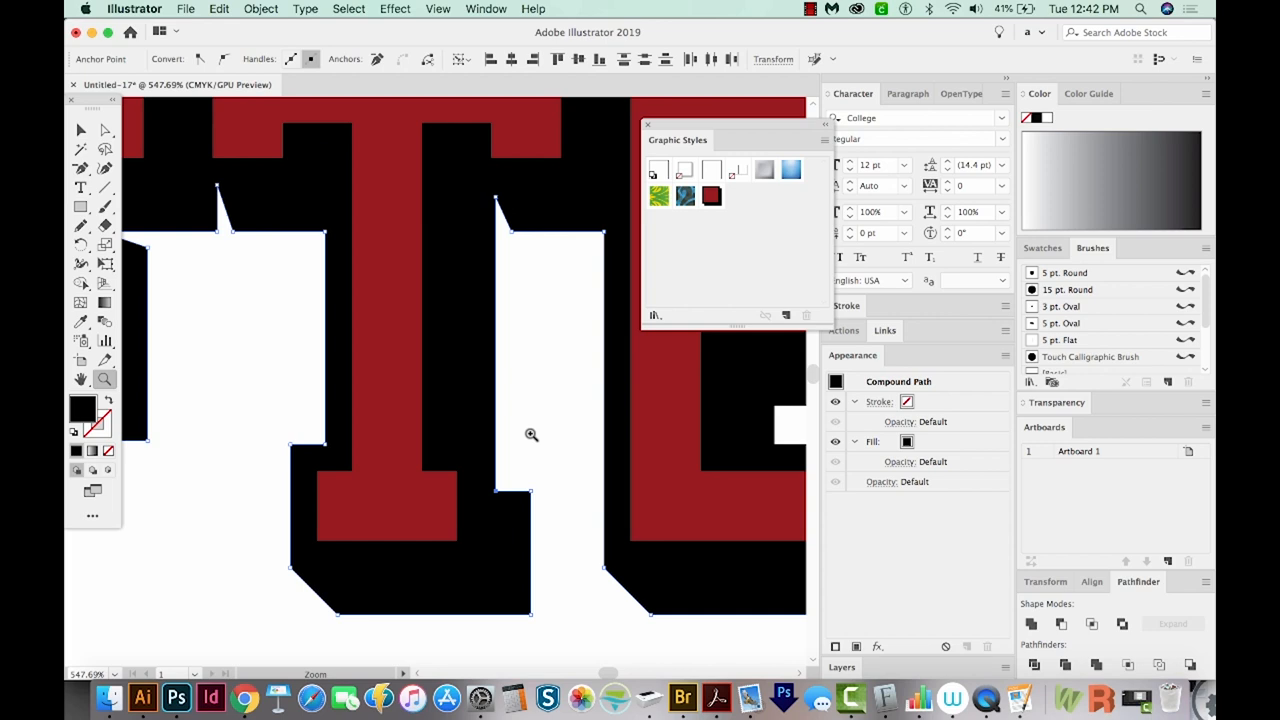
Direct-select the corner anchors under the F and drag them up to close the white notch in the shadow.
key(a)
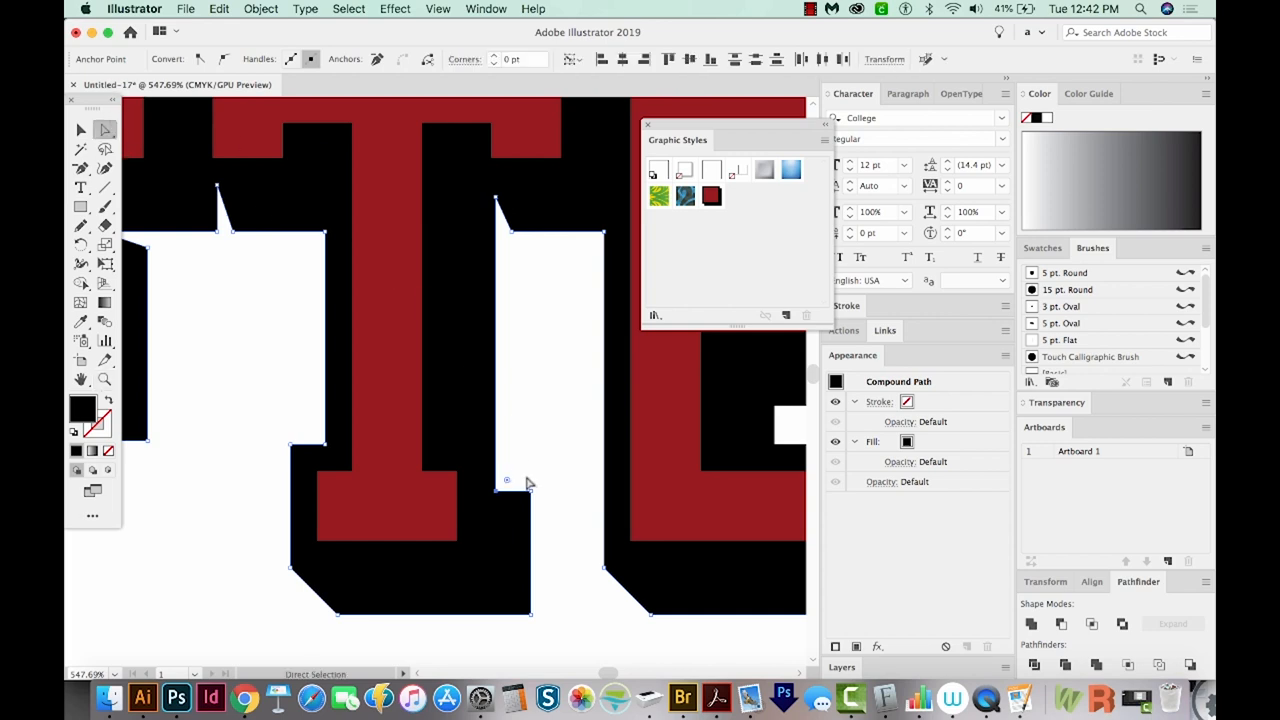
mouse_move(520, 466)
mouse_down()
mouse_move(488, 502)
mouse_move(772, 478)
mouse_up()
key(space)
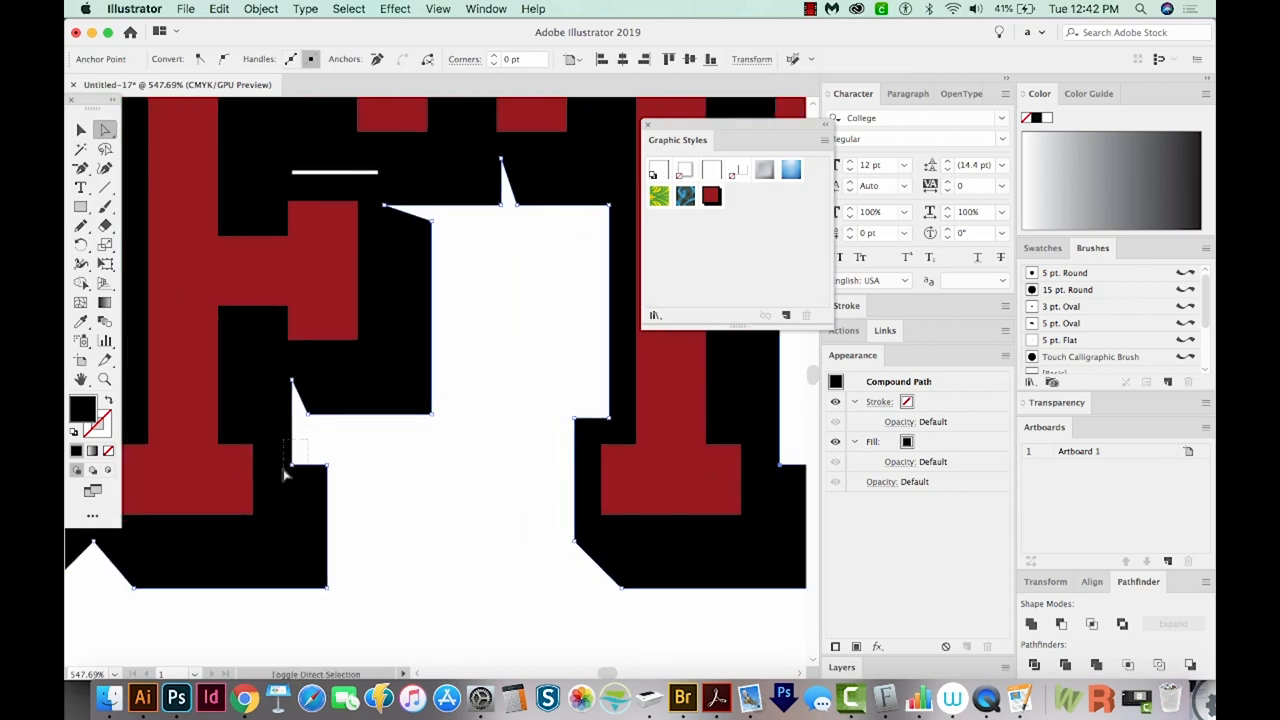
drag(273, 440, 290, 480)
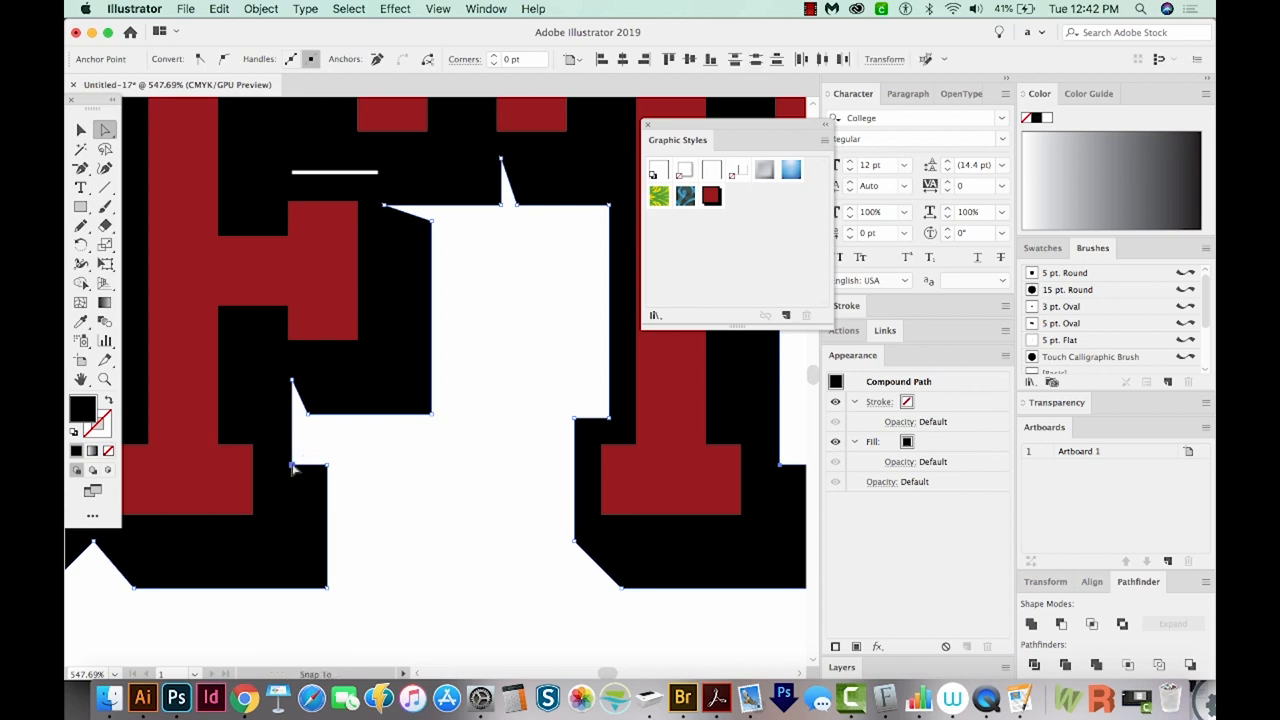
drag(295, 468, 295, 432)
drag(296, 425, 293, 428)
scroll(296, 428, down, 5)
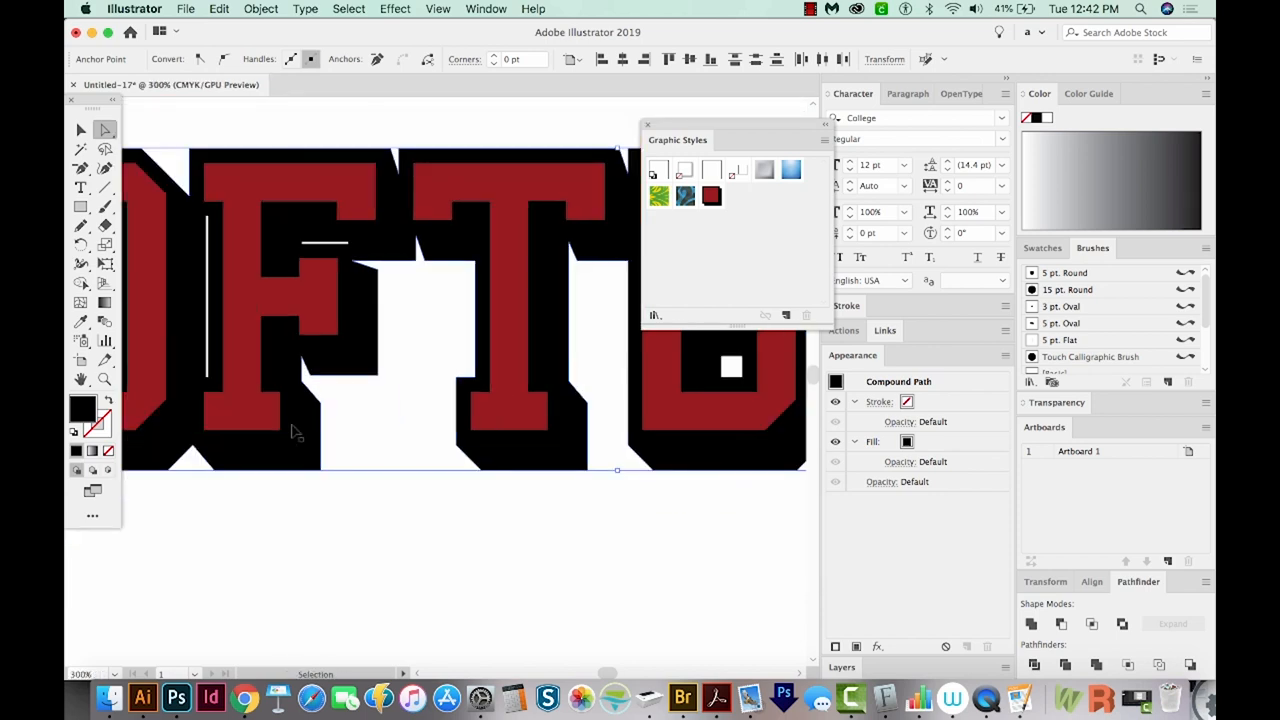
Zoom out to the whole SOFTBALL word and hide all panels for a clean view.
click(420, 620)
mouse_move(551, 380)
mouse_down()
mouse_move(551, 517)
mouse_move(517, 525)
mouse_up()
key(Tab)
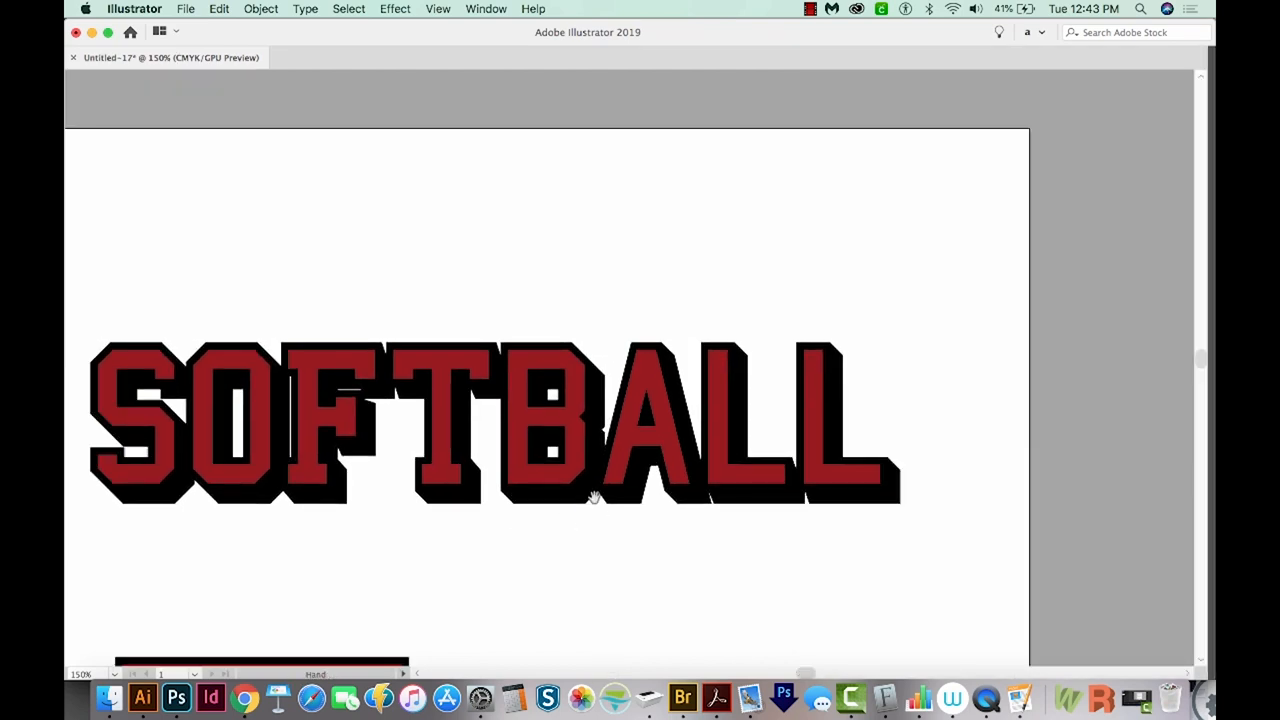
Show the SOFTBALL artwork as wireframe outlines with the Direct Selection tool active.
drag(595, 498, 697, 472)
key(a)
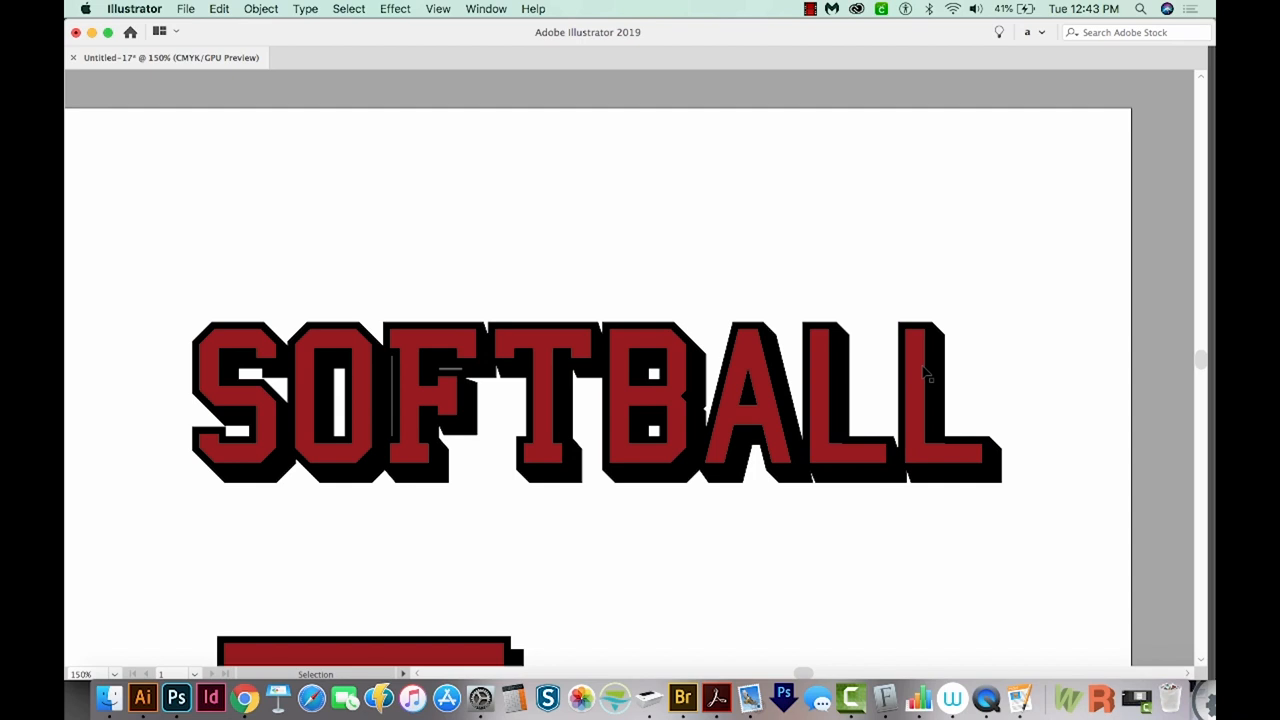
key(super+y)
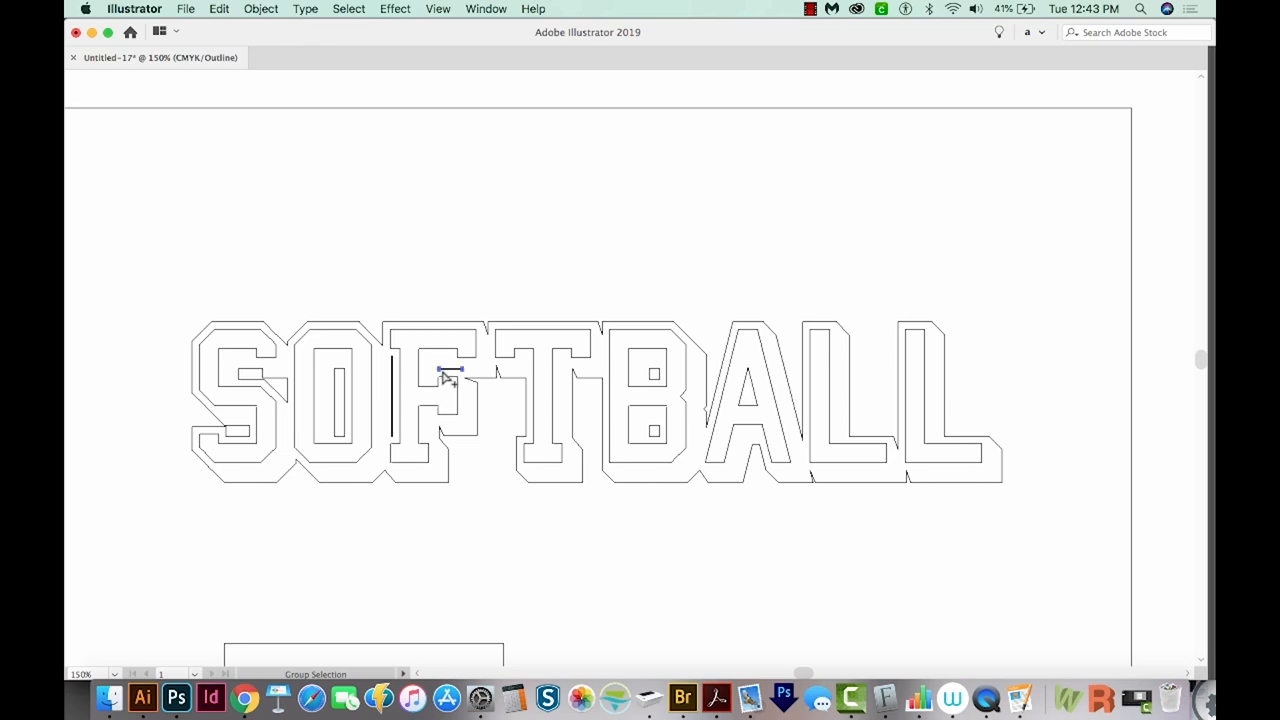
Delete the stray line segments inside the F and return to the full-colour preview with panels hidden.
key(Tab)
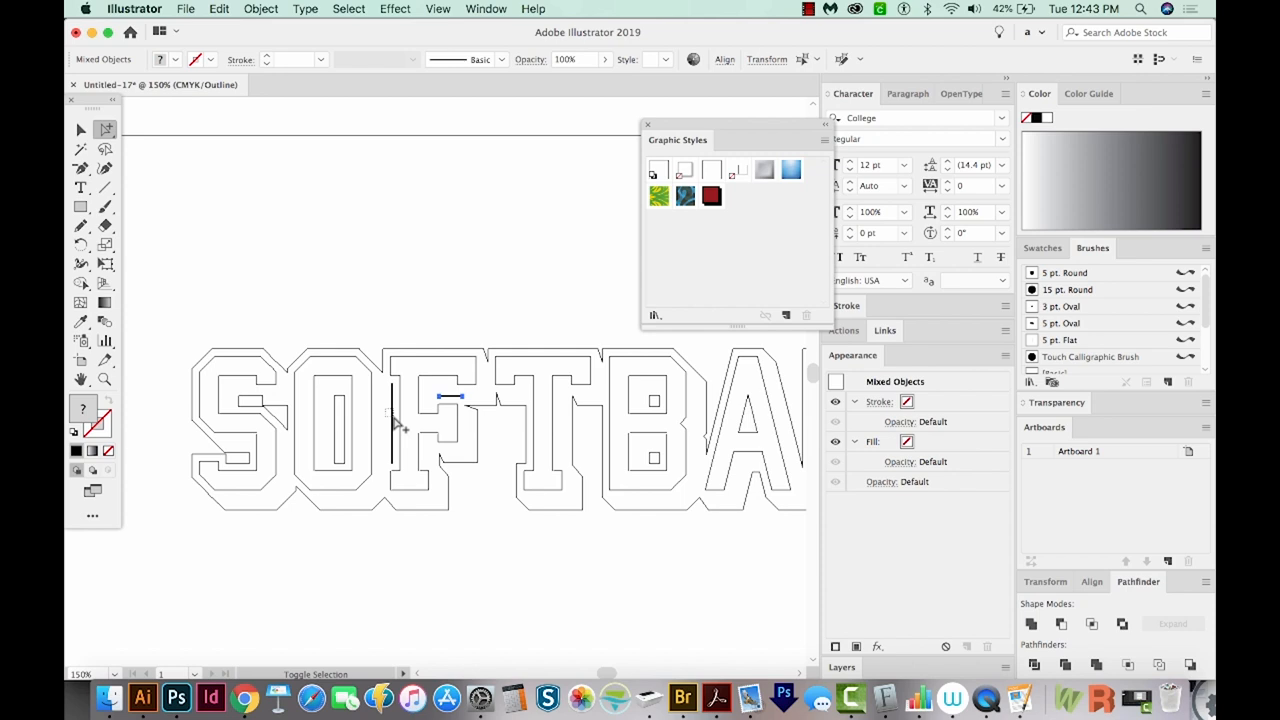
shift+click(392, 420)
key(Delete)
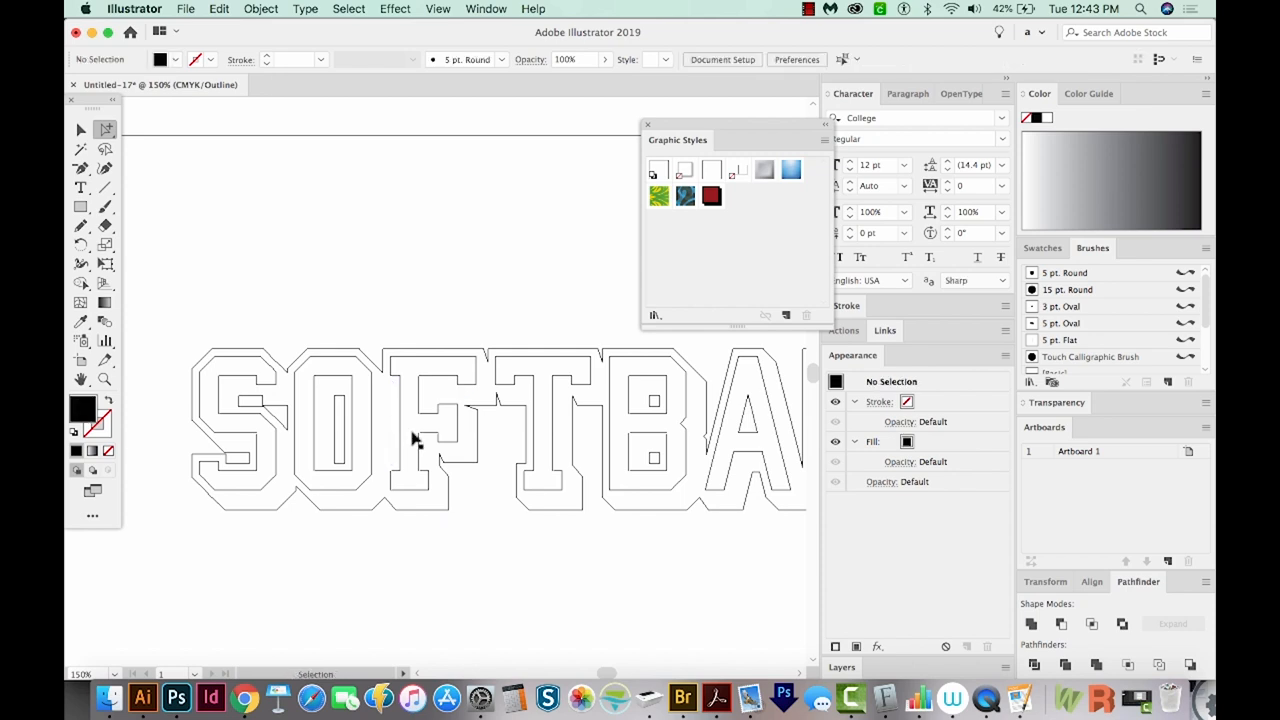
key(super+y)
mouse_move(505, 468)
mouse_down()
mouse_move(380, 455)
mouse_move(470, 450)
mouse_up()
key(Tab)
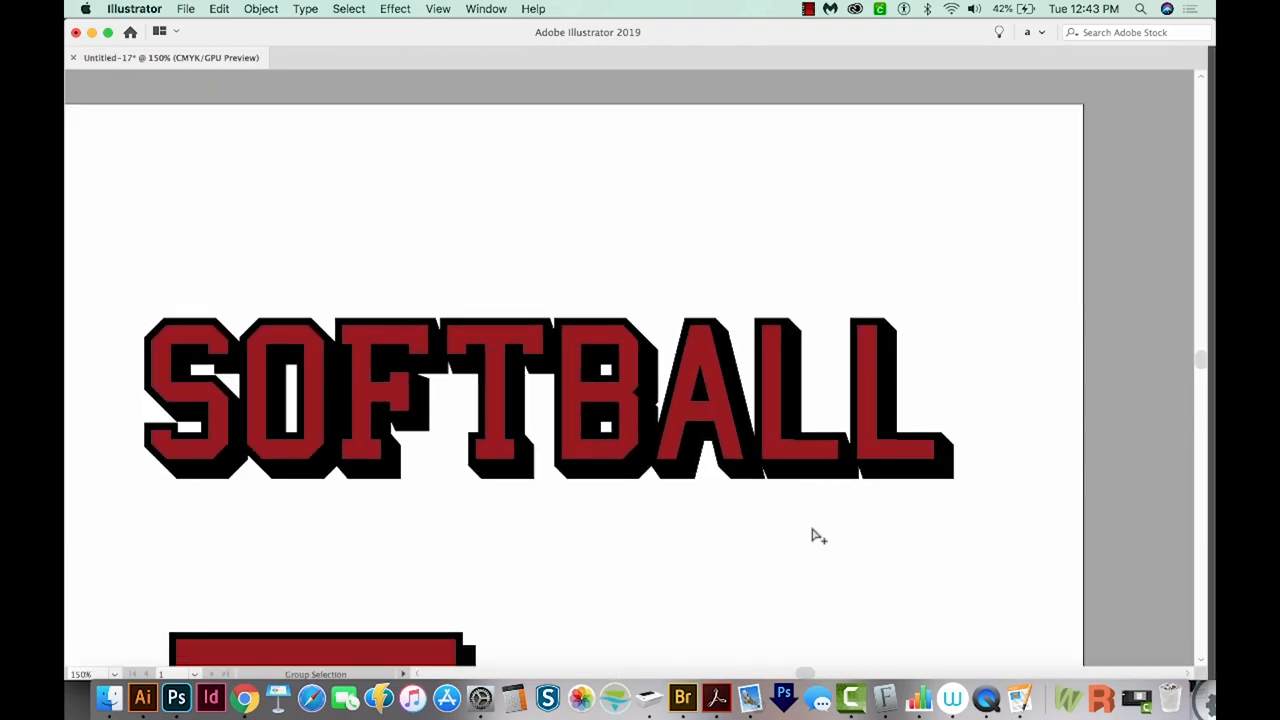